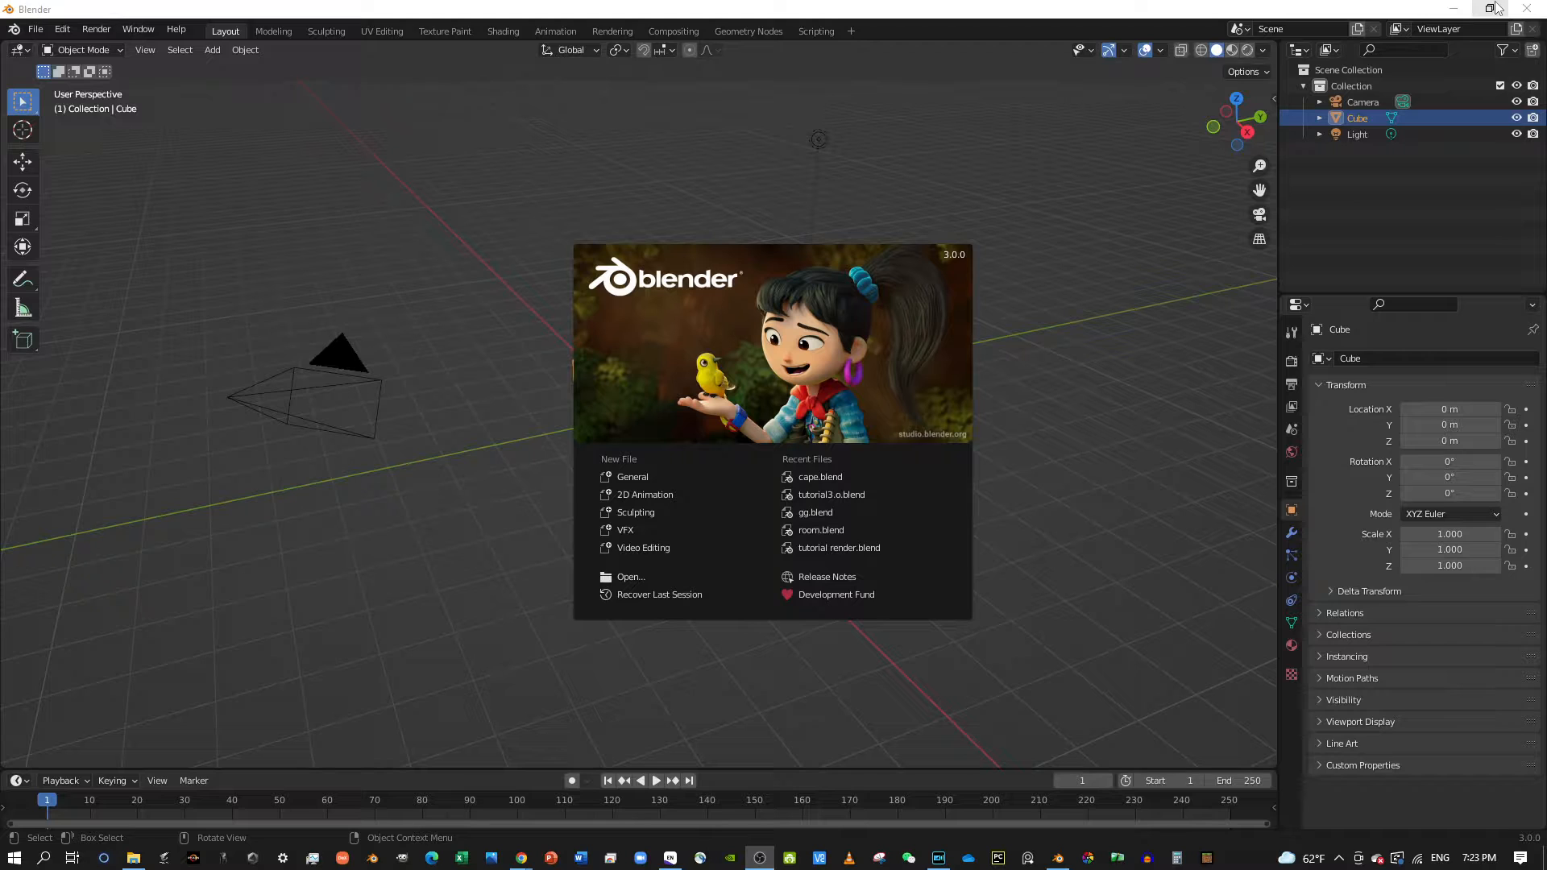
Dismiss the splash screen and examine the default cube from several angles and distances.
click(1021, 282)
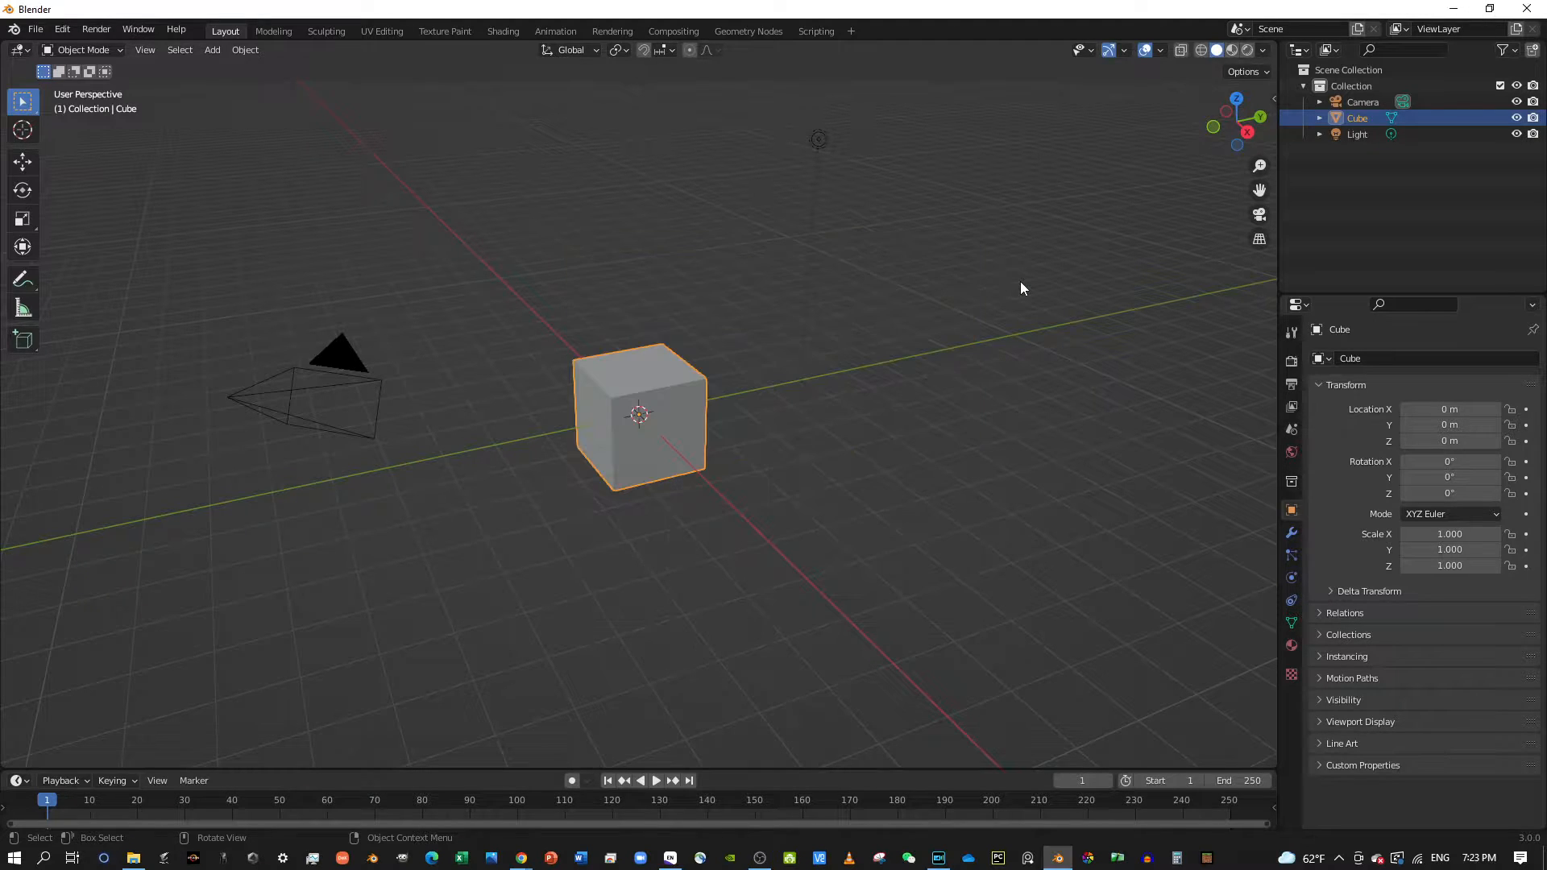
middle_drag(956, 298, 547, 442)
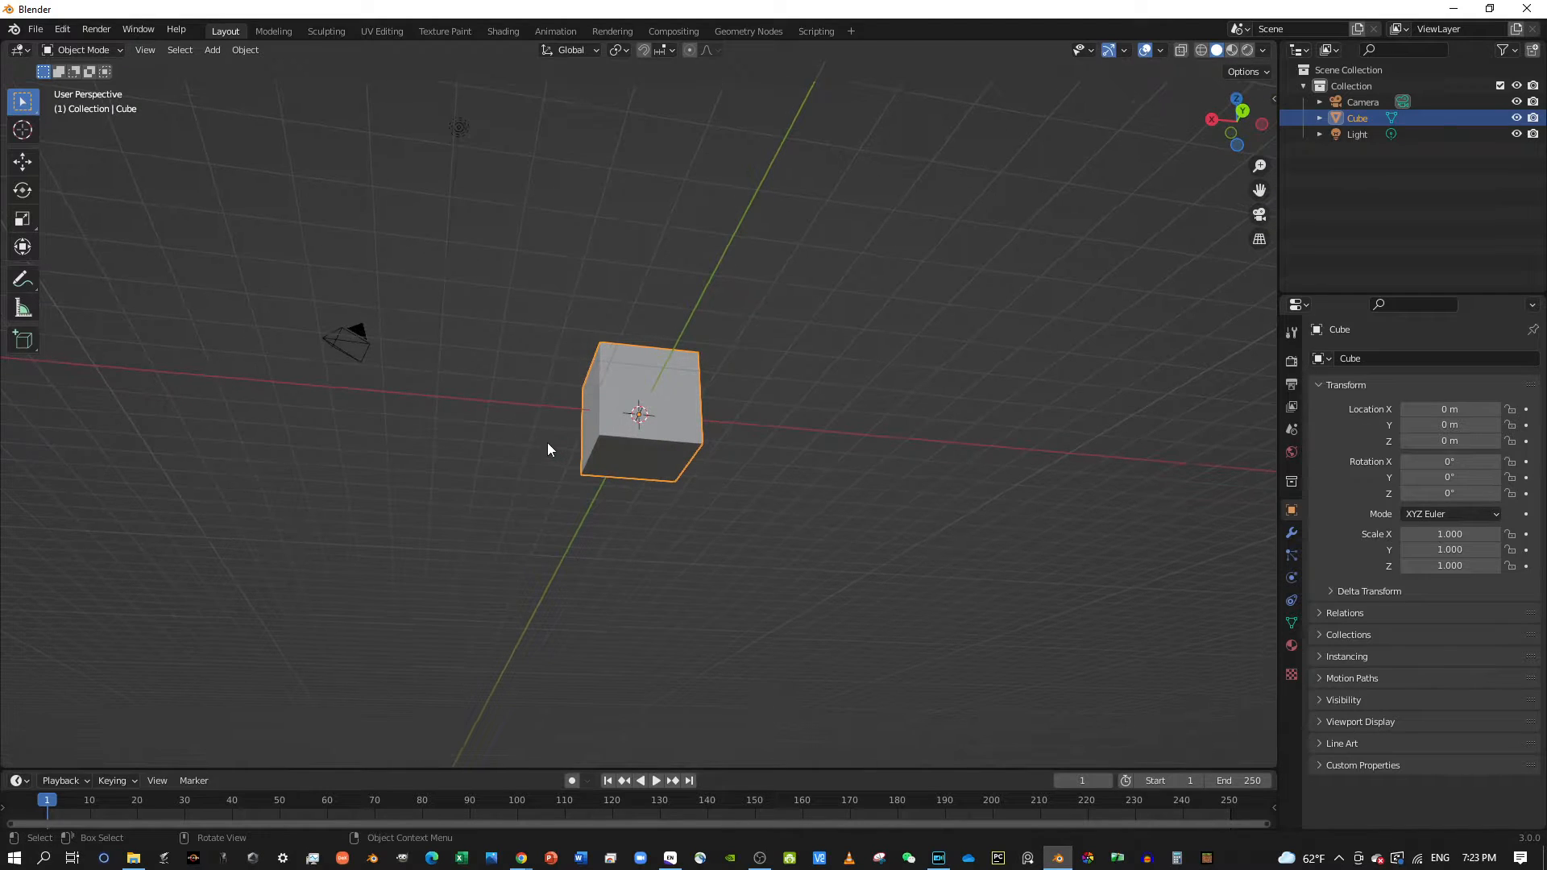
scroll(548, 442, up, 8)
scroll(548, 435, up, 4)
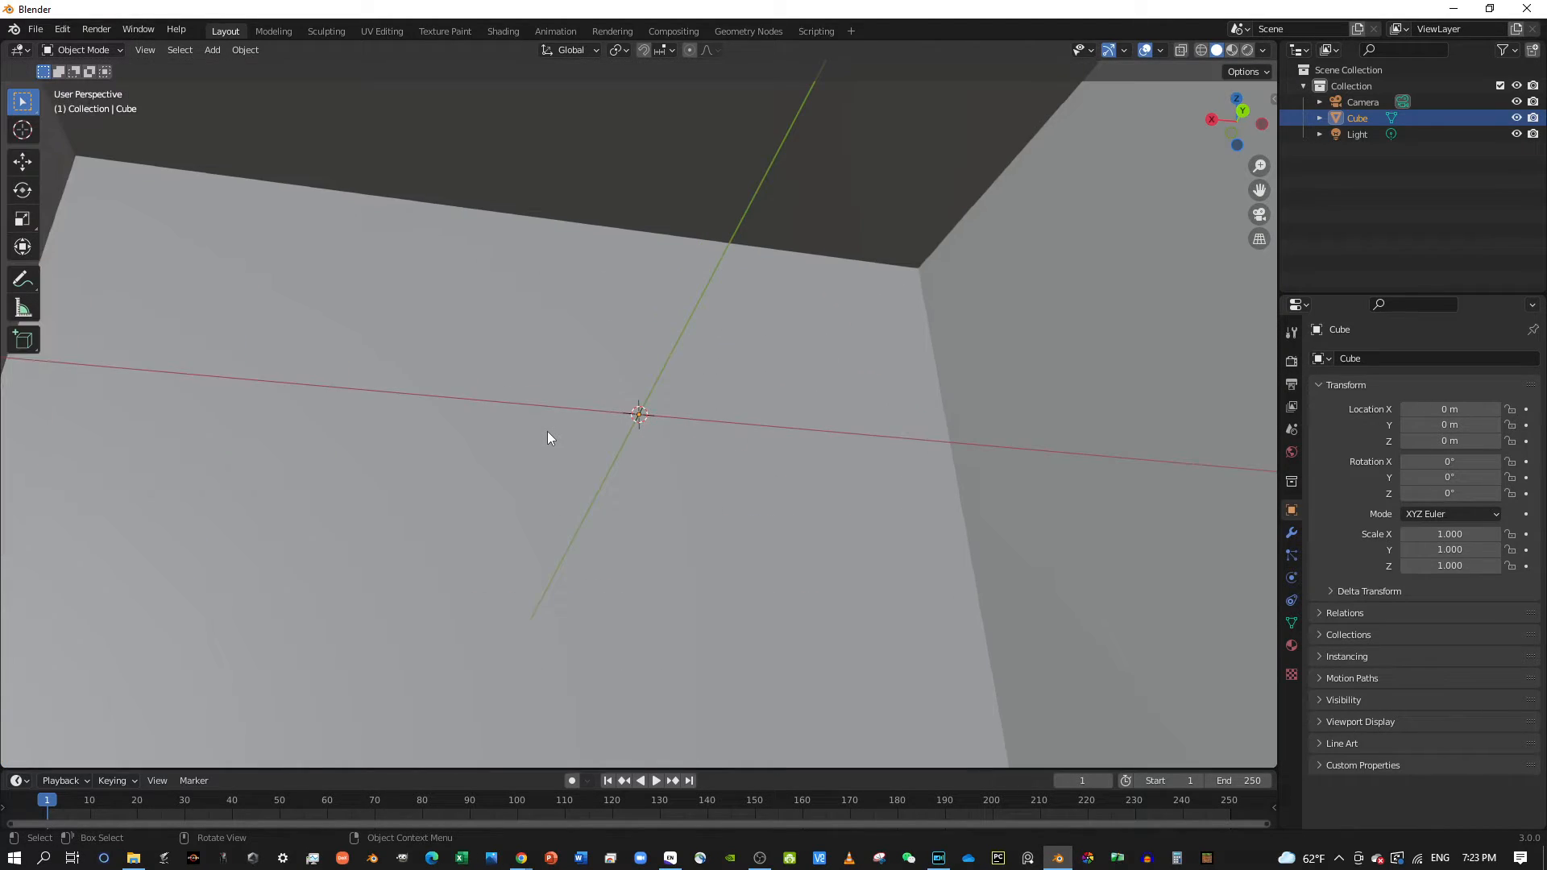
scroll(548, 435, down, 7)
scroll(524, 448, down, 3)
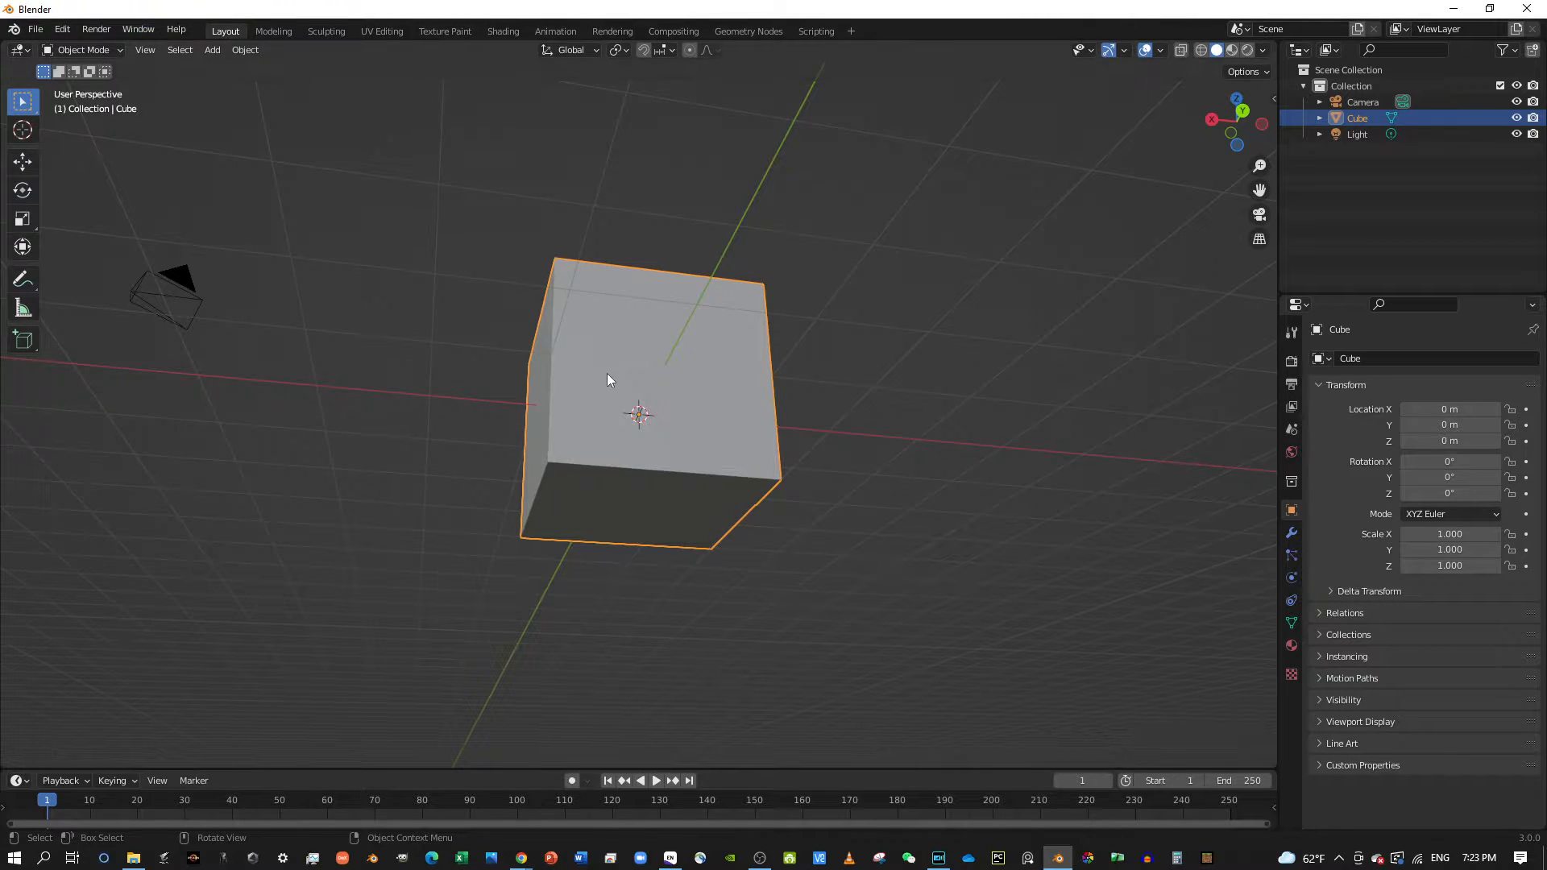
middle_drag(625, 368, 693, 519)
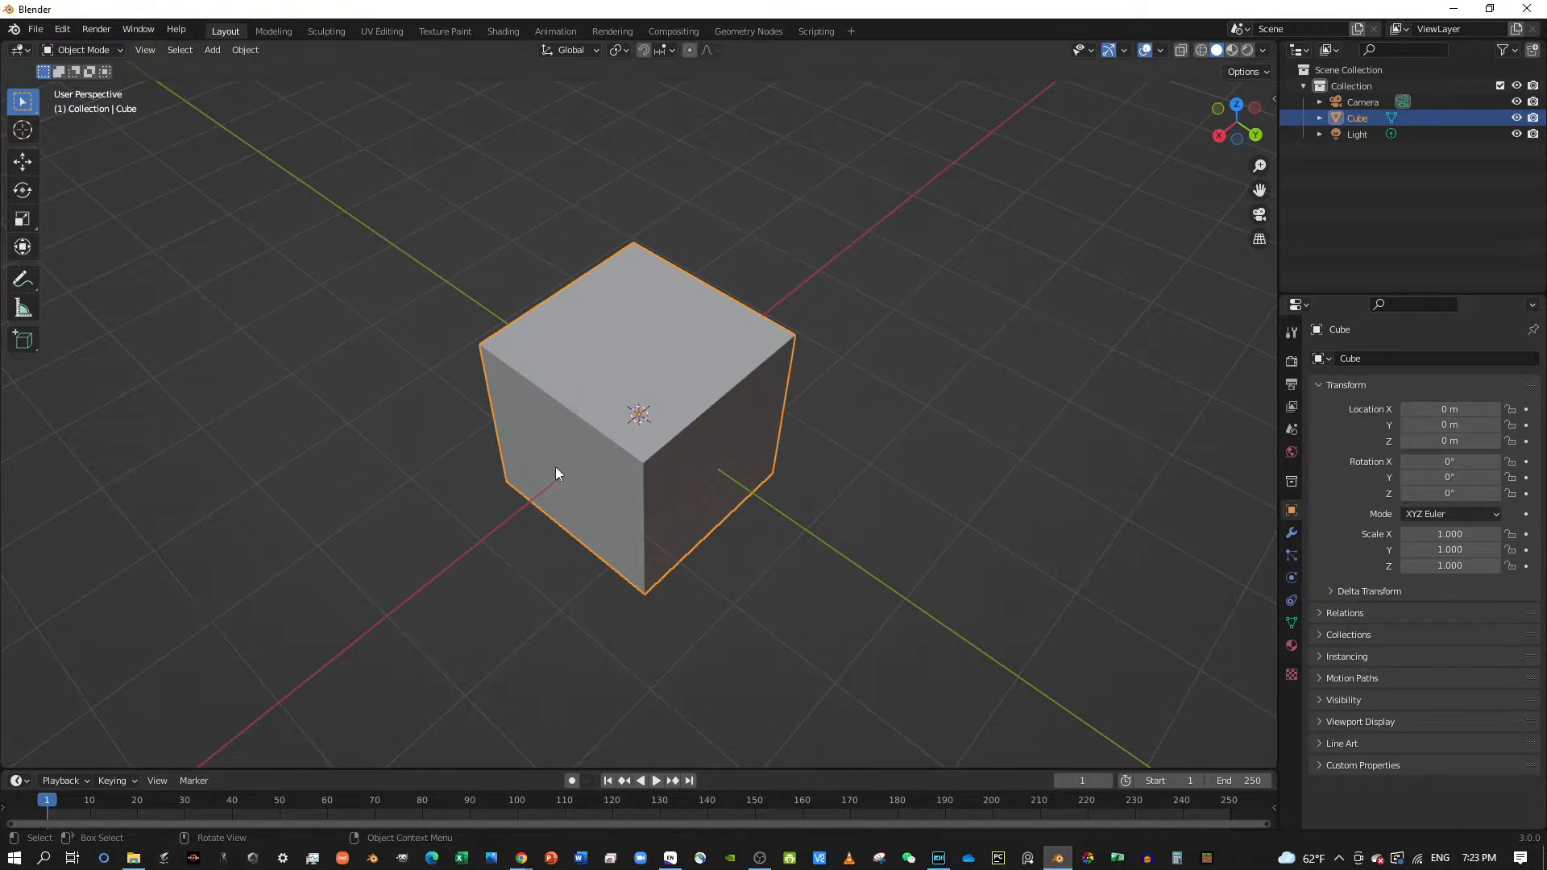
mouse_move(666, 452)
middle_down()
mouse_move(666, 370)
mouse_move(644, 433)
mouse_move(662, 431)
middle_up()
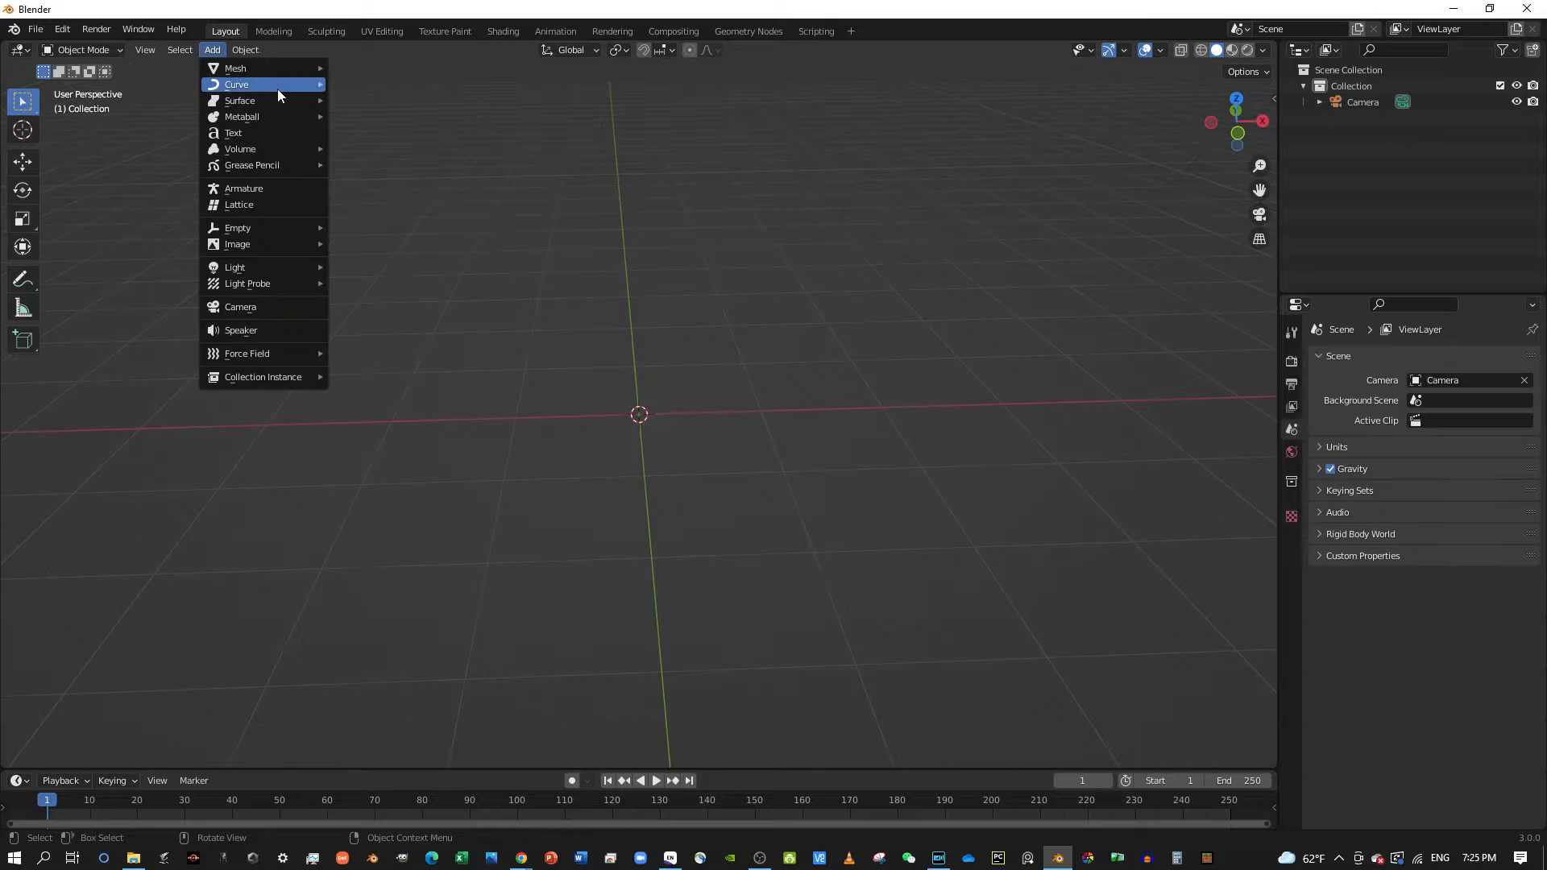
Add a cube mesh at the centre of the scene.
mouse_move(285, 68)
click(446, 84)
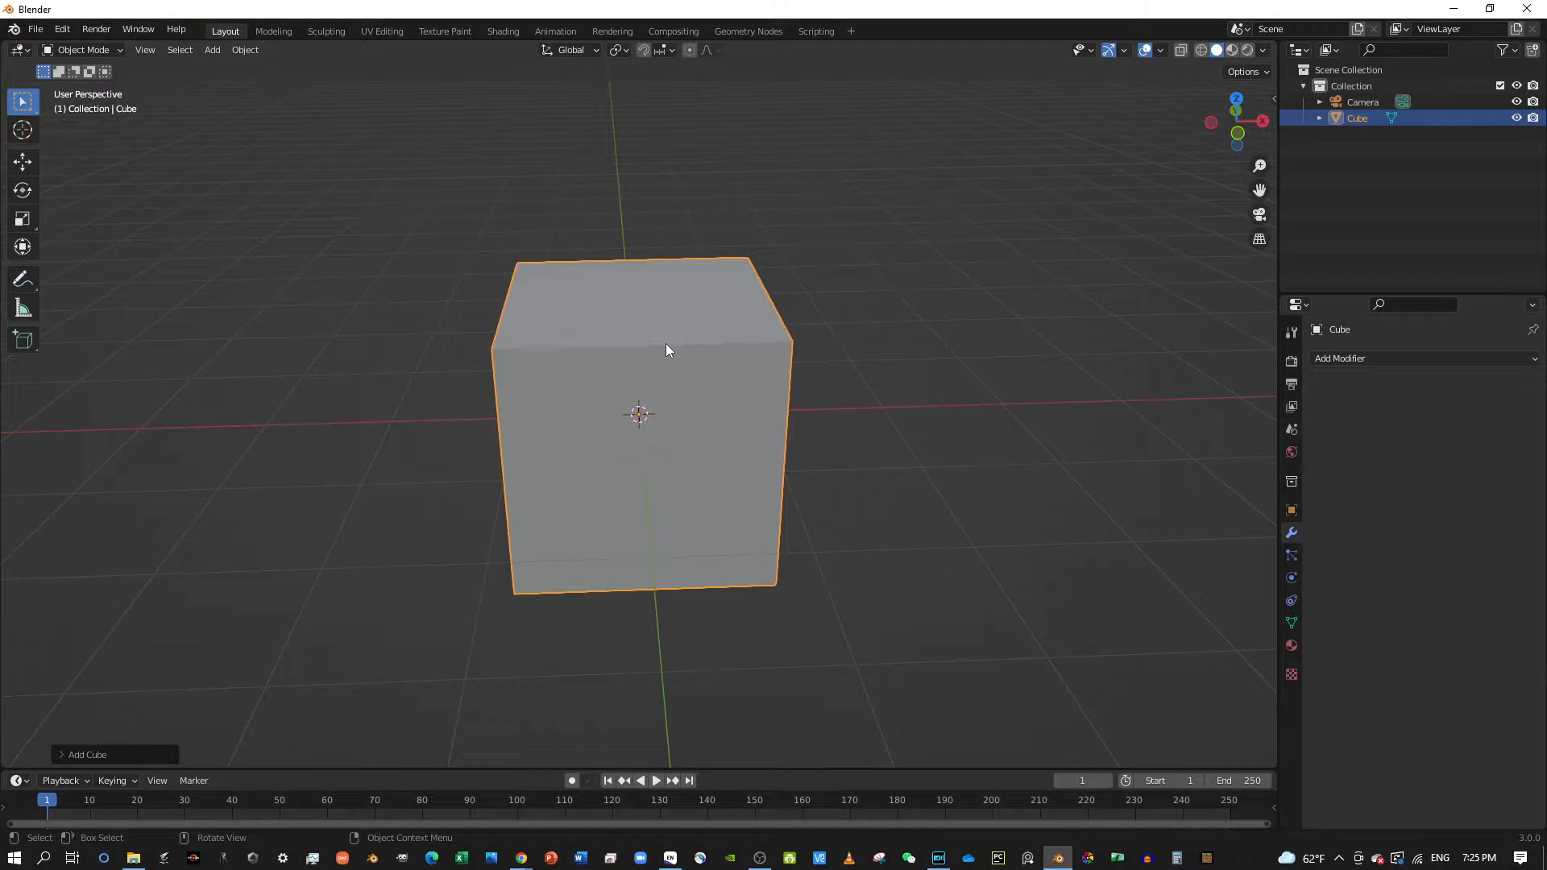
scroll(666, 345, down, 2)
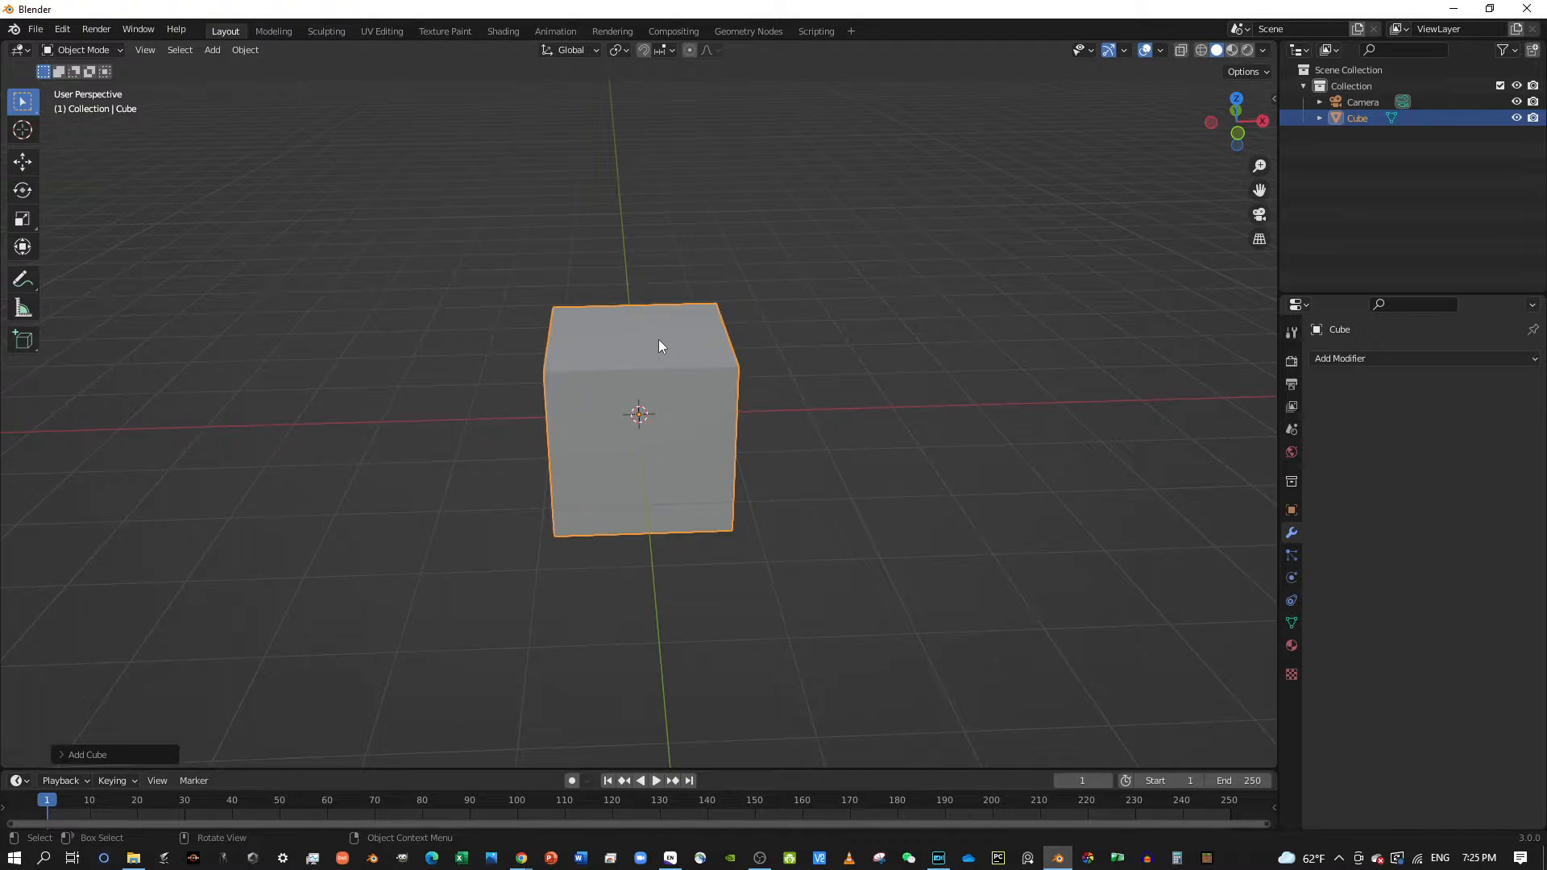
mouse_move(654, 345)
middle_down()
mouse_move(569, 348)
mouse_move(658, 348)
mouse_move(644, 341)
middle_up()
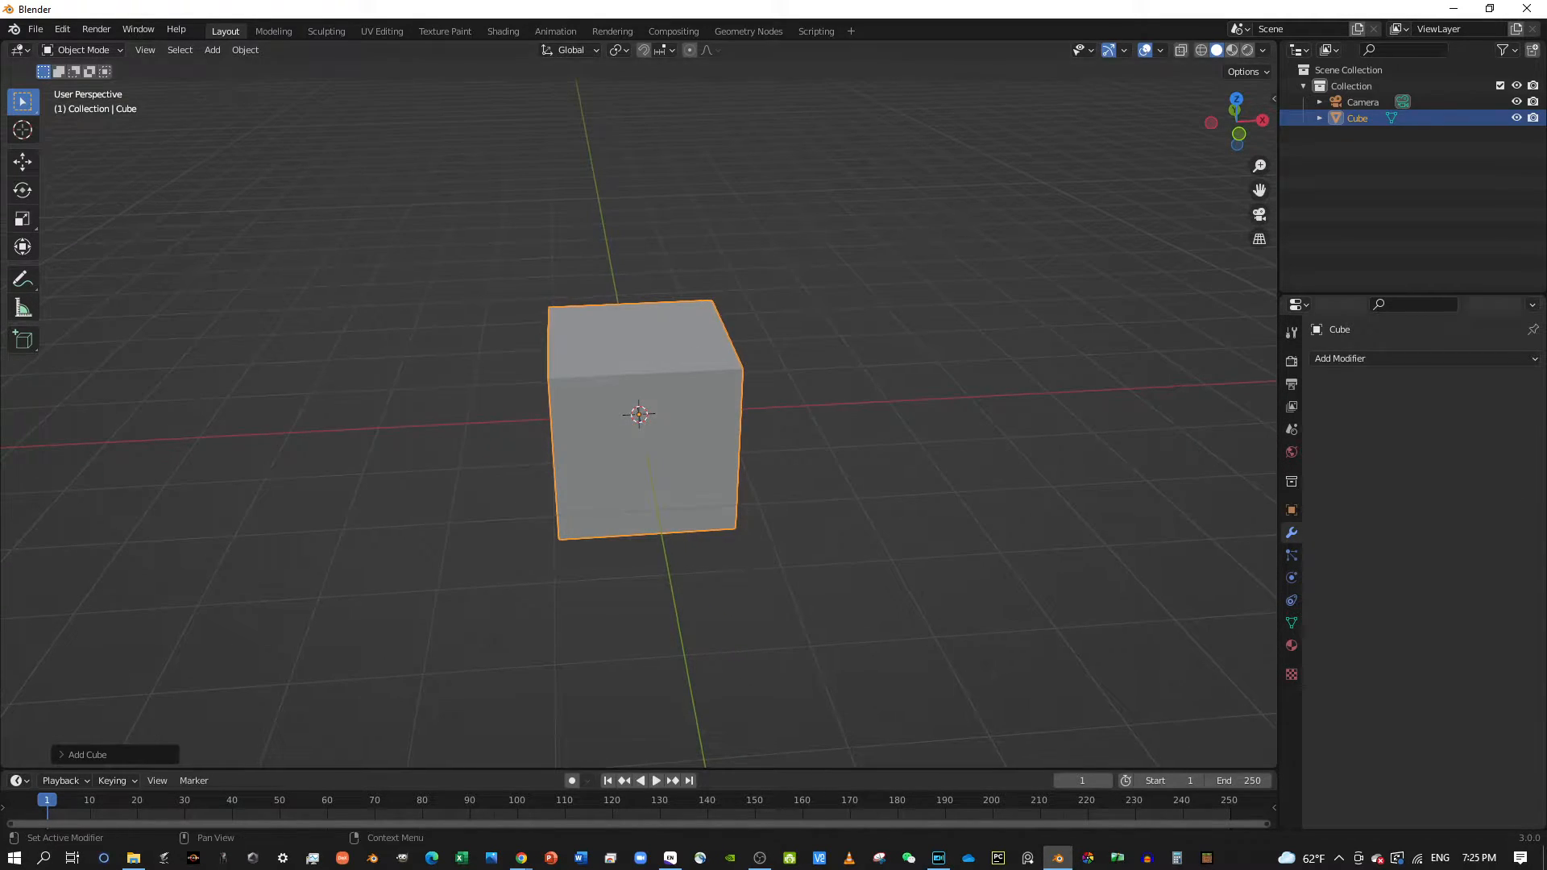
Give the cube a Subdivision Surface modifier with a viewport level of 2 and apply it.
click(1464, 356)
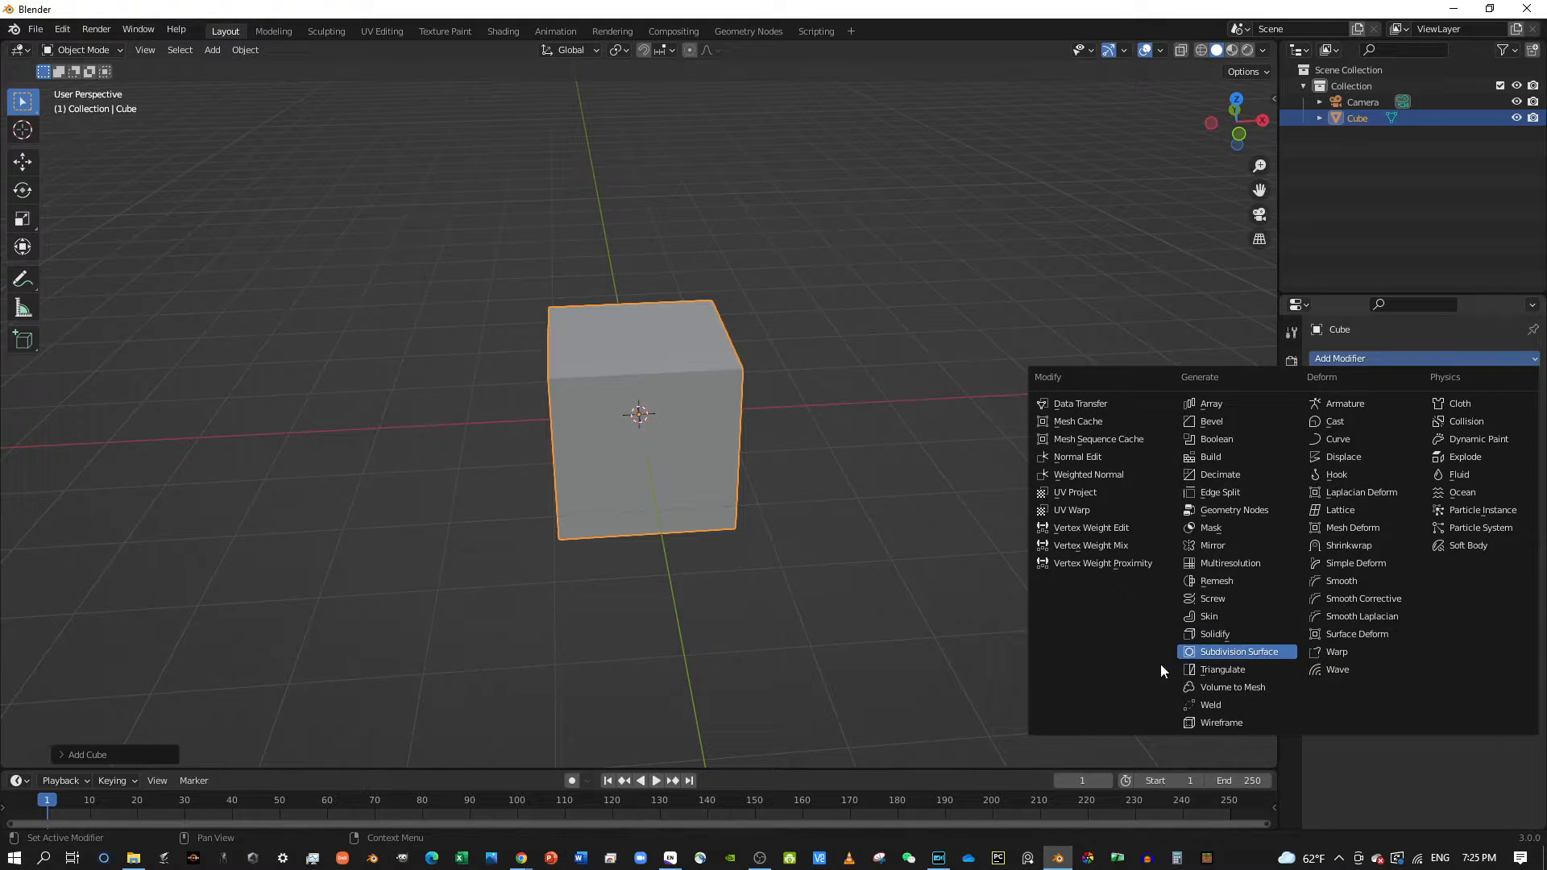
click(1265, 652)
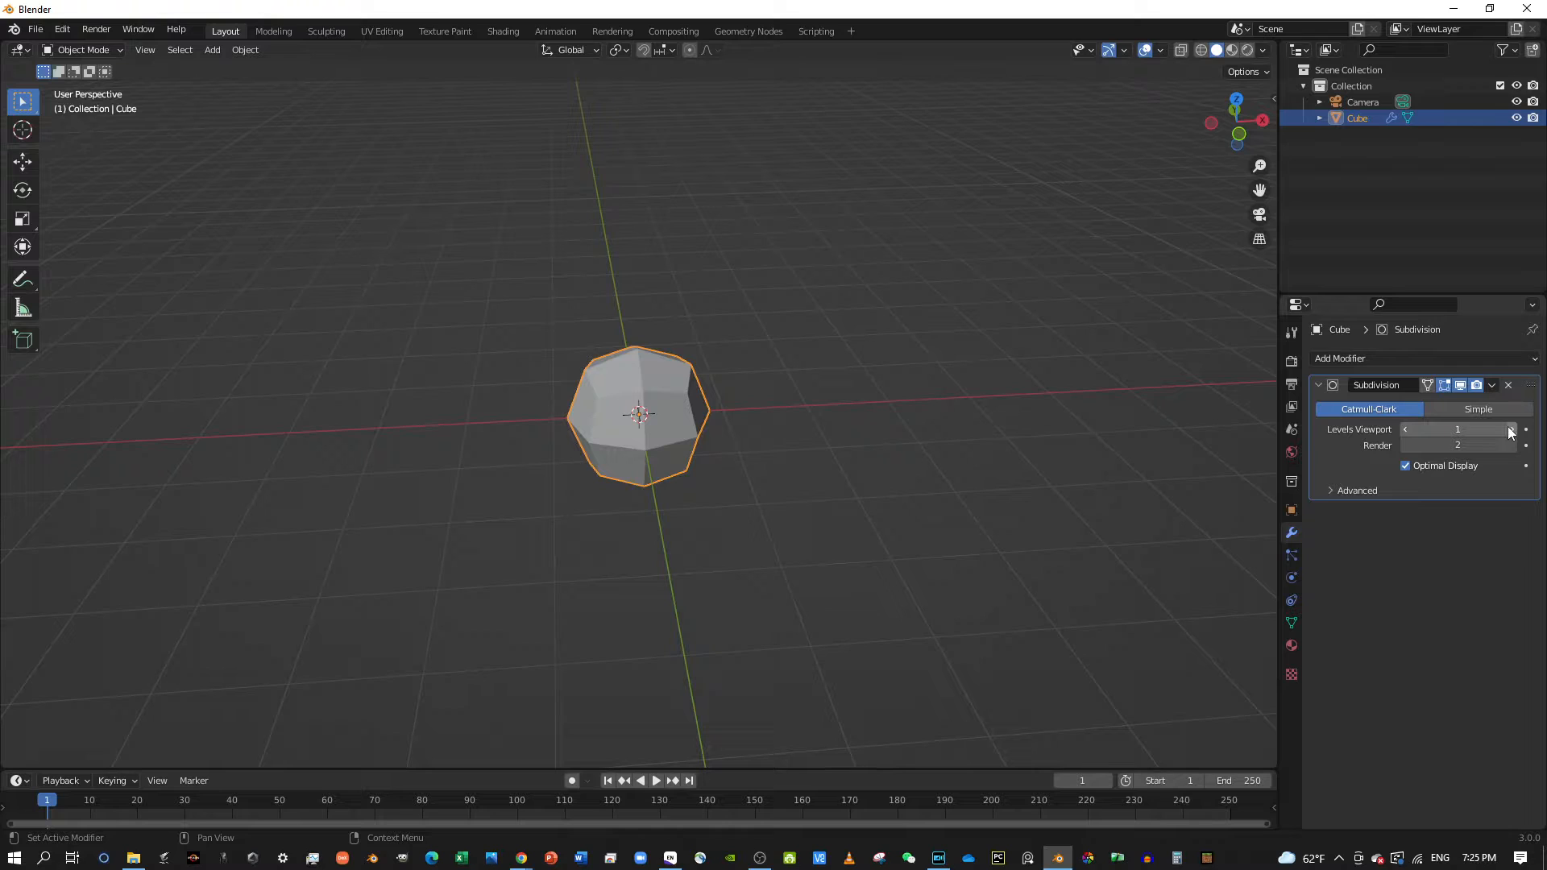
click(1511, 431)
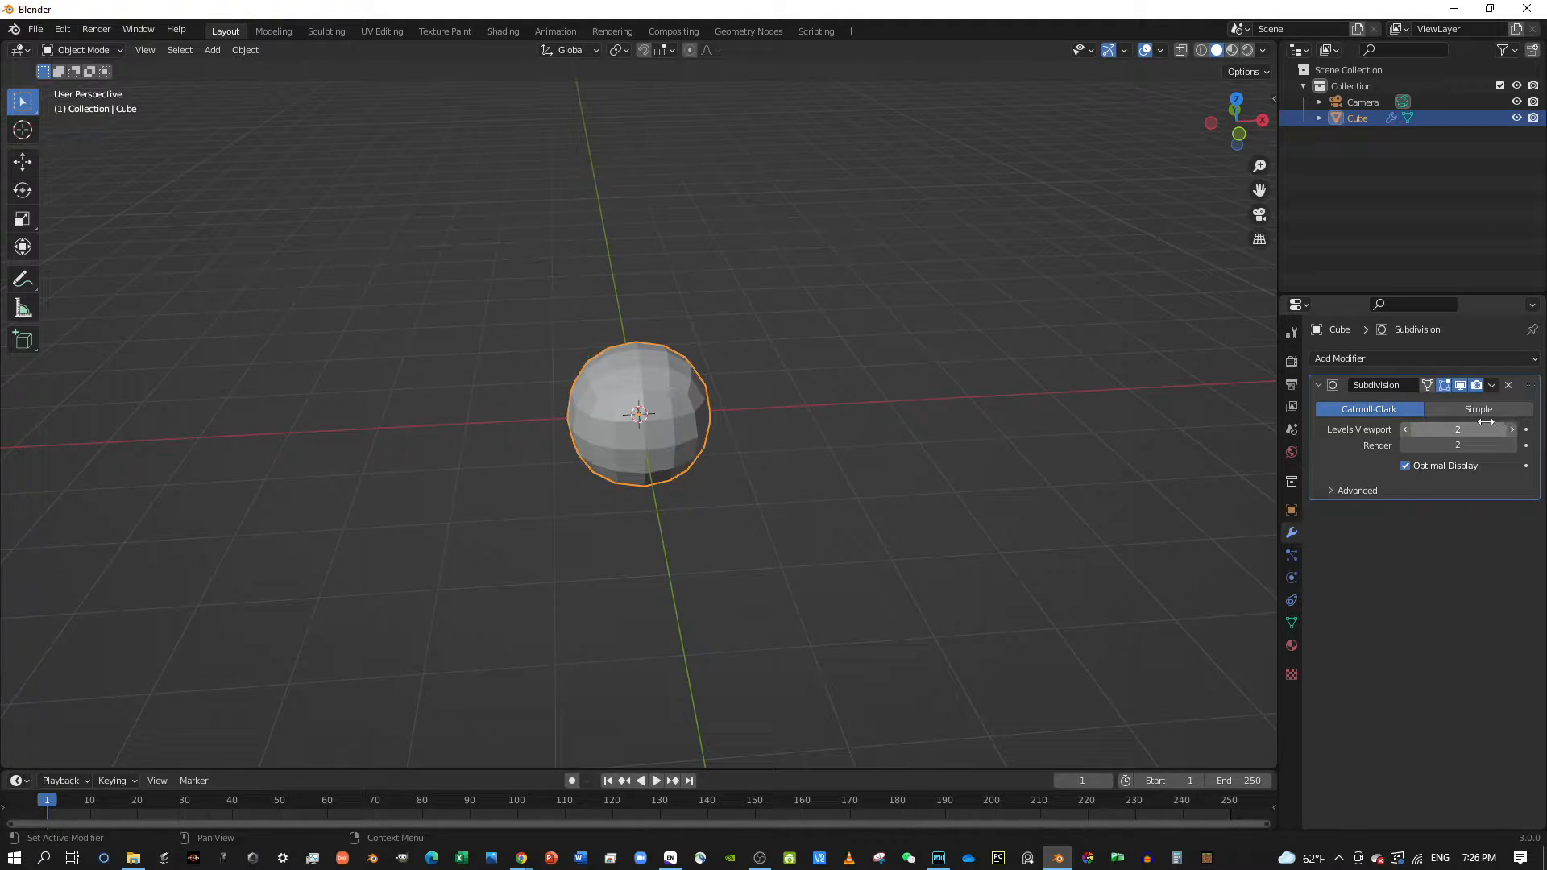
click(1492, 385)
click(1488, 386)
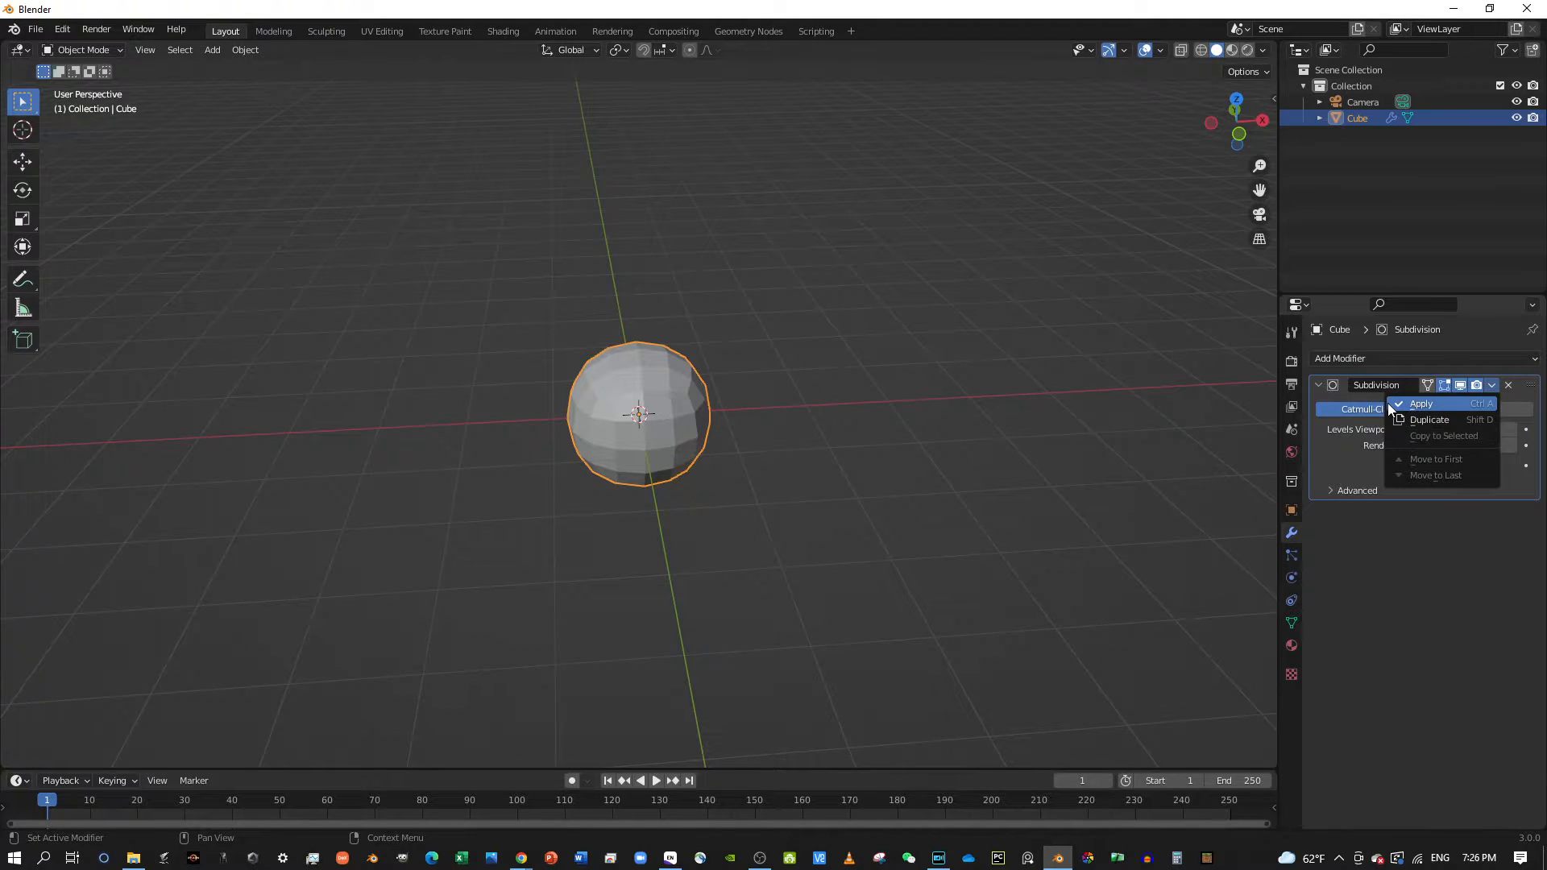
click(1420, 404)
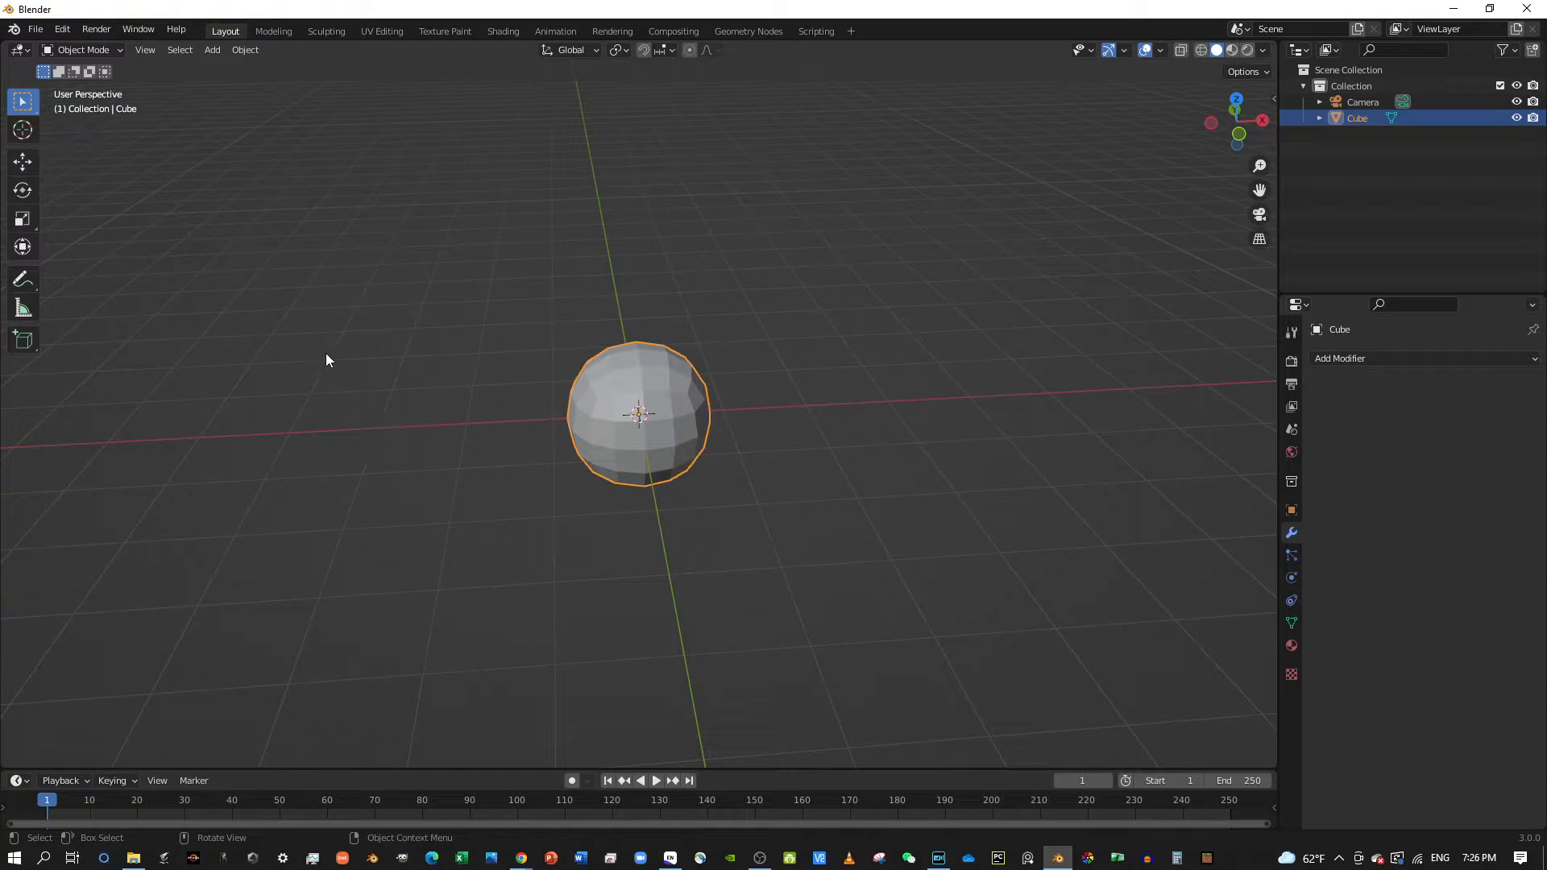
Select the whole mesh in Edit Mode and round it with To Sphere at a factor of 1.
click(93, 47)
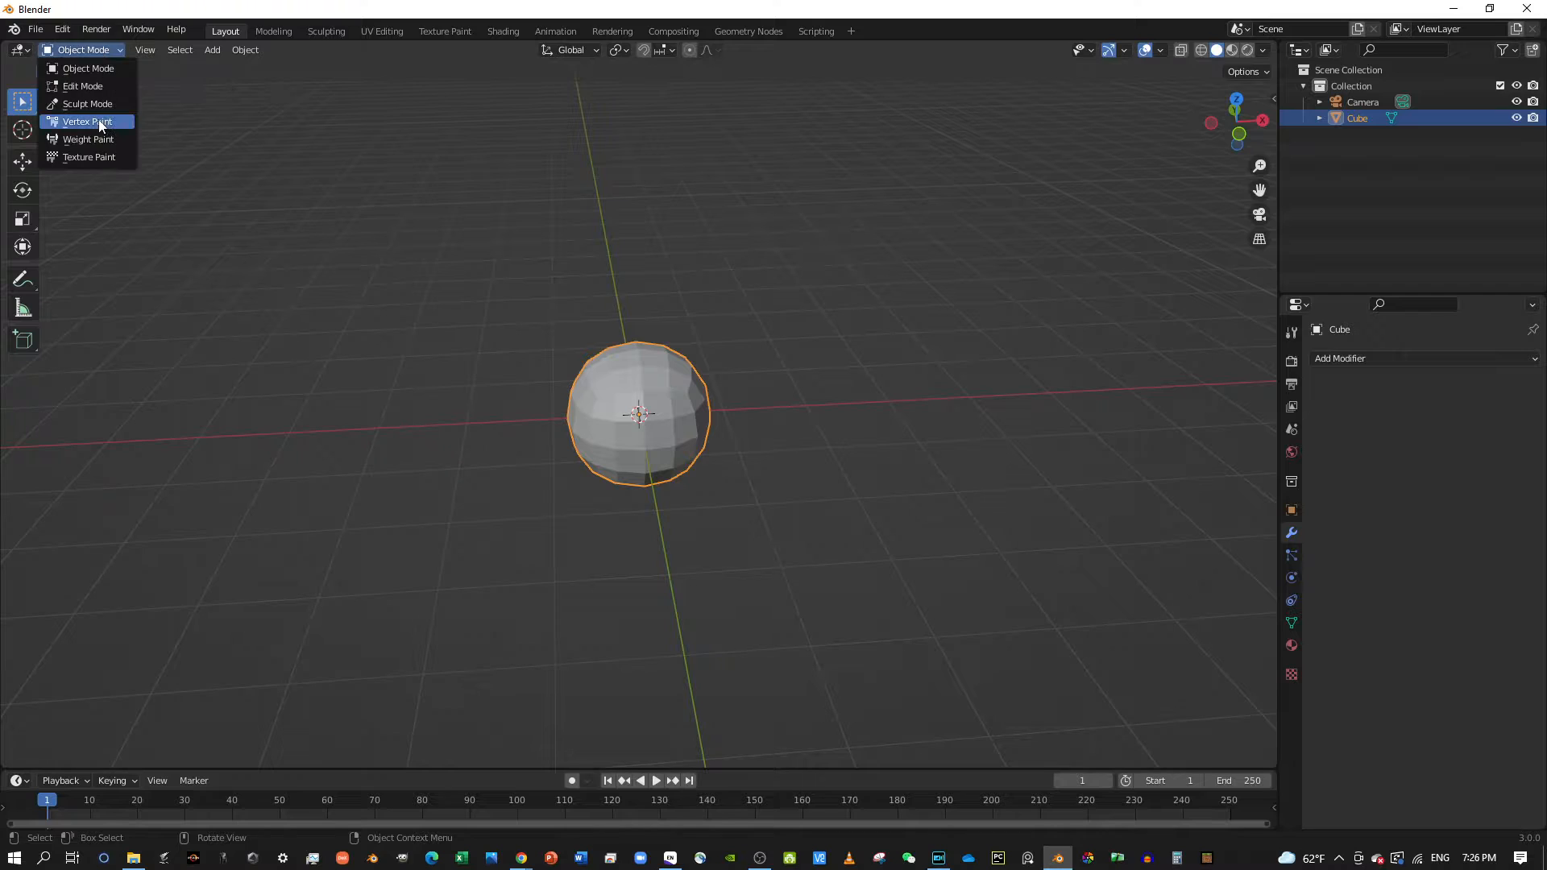
click(125, 80)
scroll(625, 328, up, 3)
middle_drag(631, 334, 527, 323)
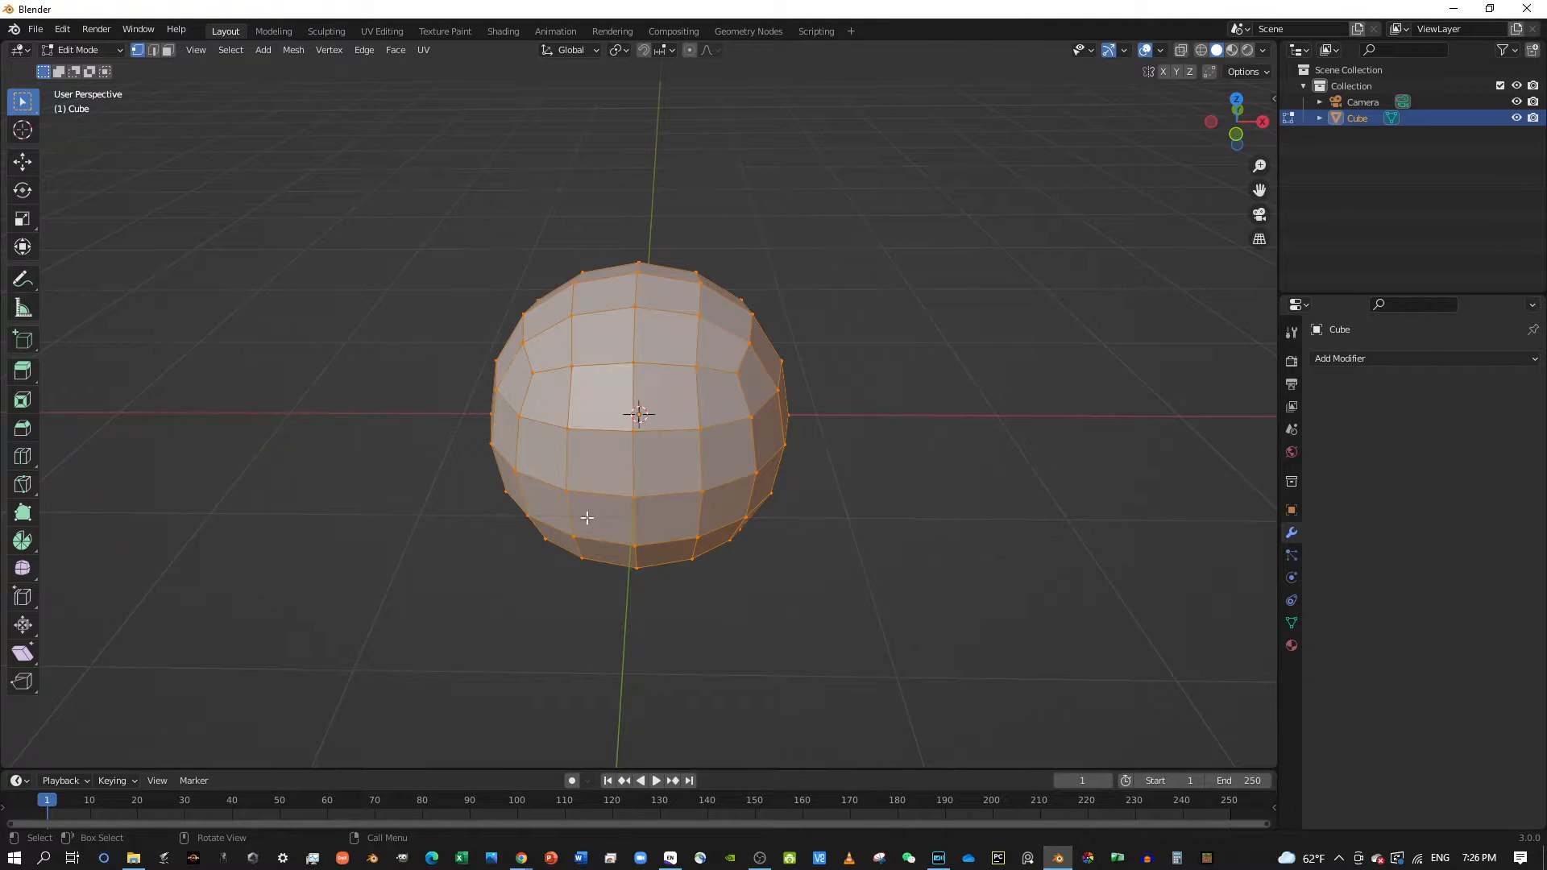
click(714, 365)
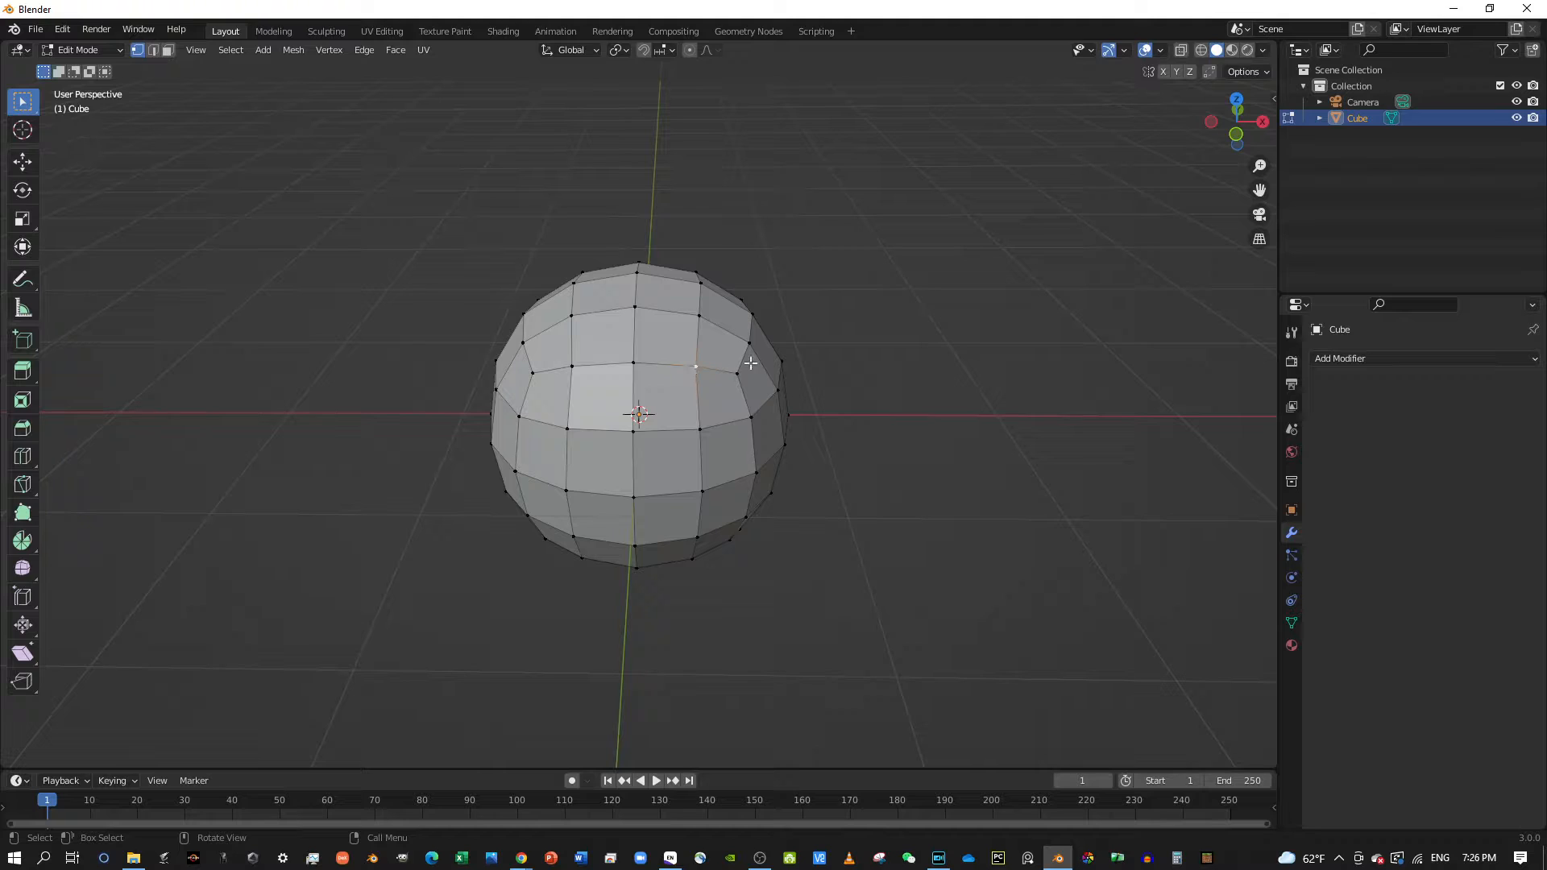
key(a)
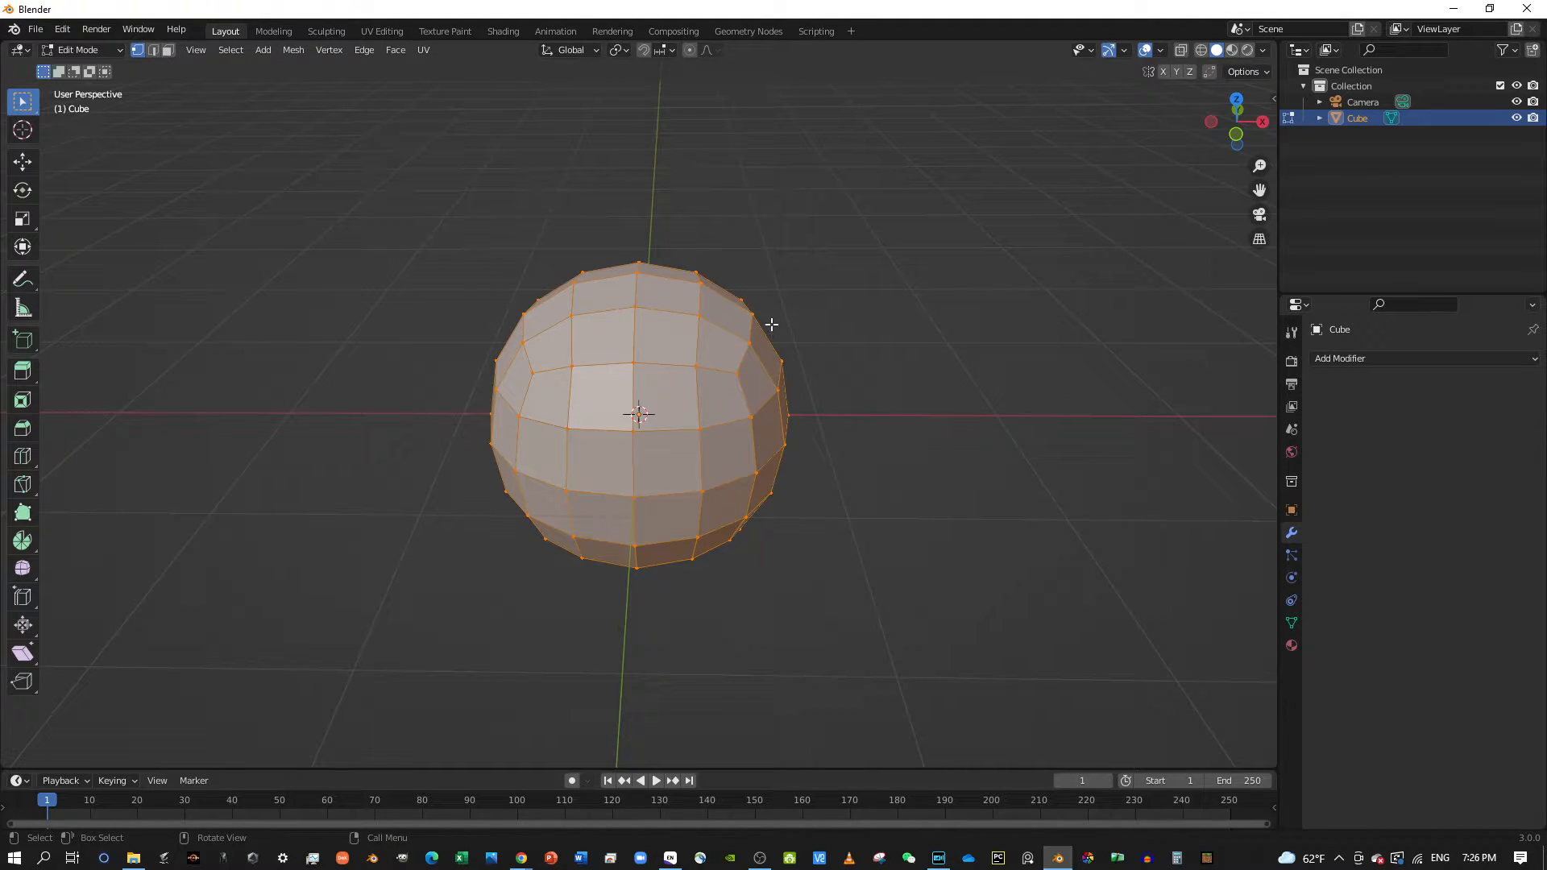
middle_drag(753, 410, 747, 488)
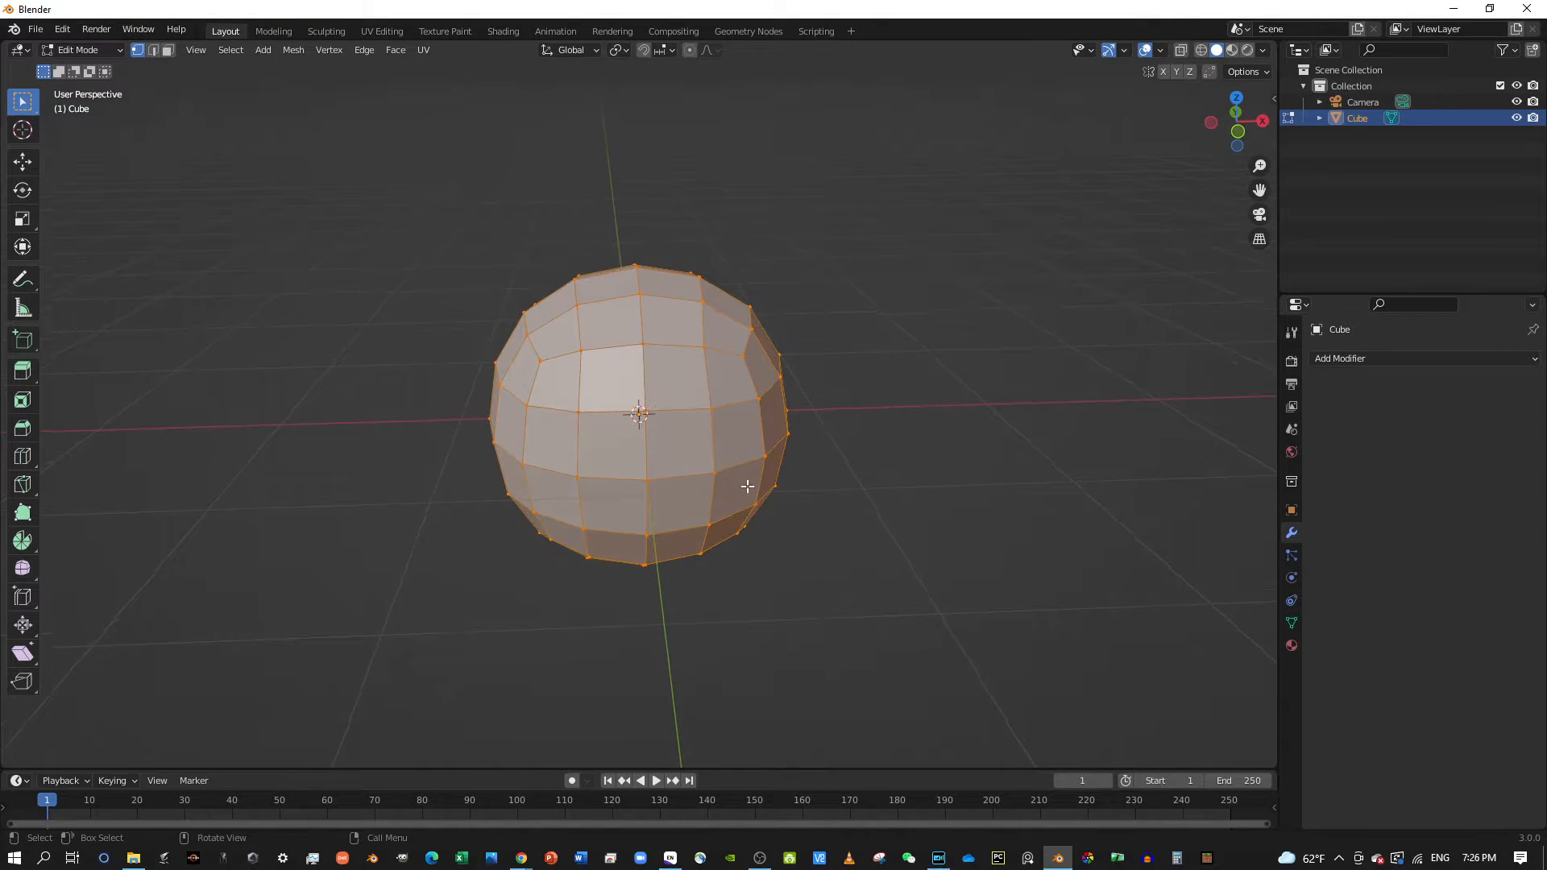
scroll(633, 479, down, 1)
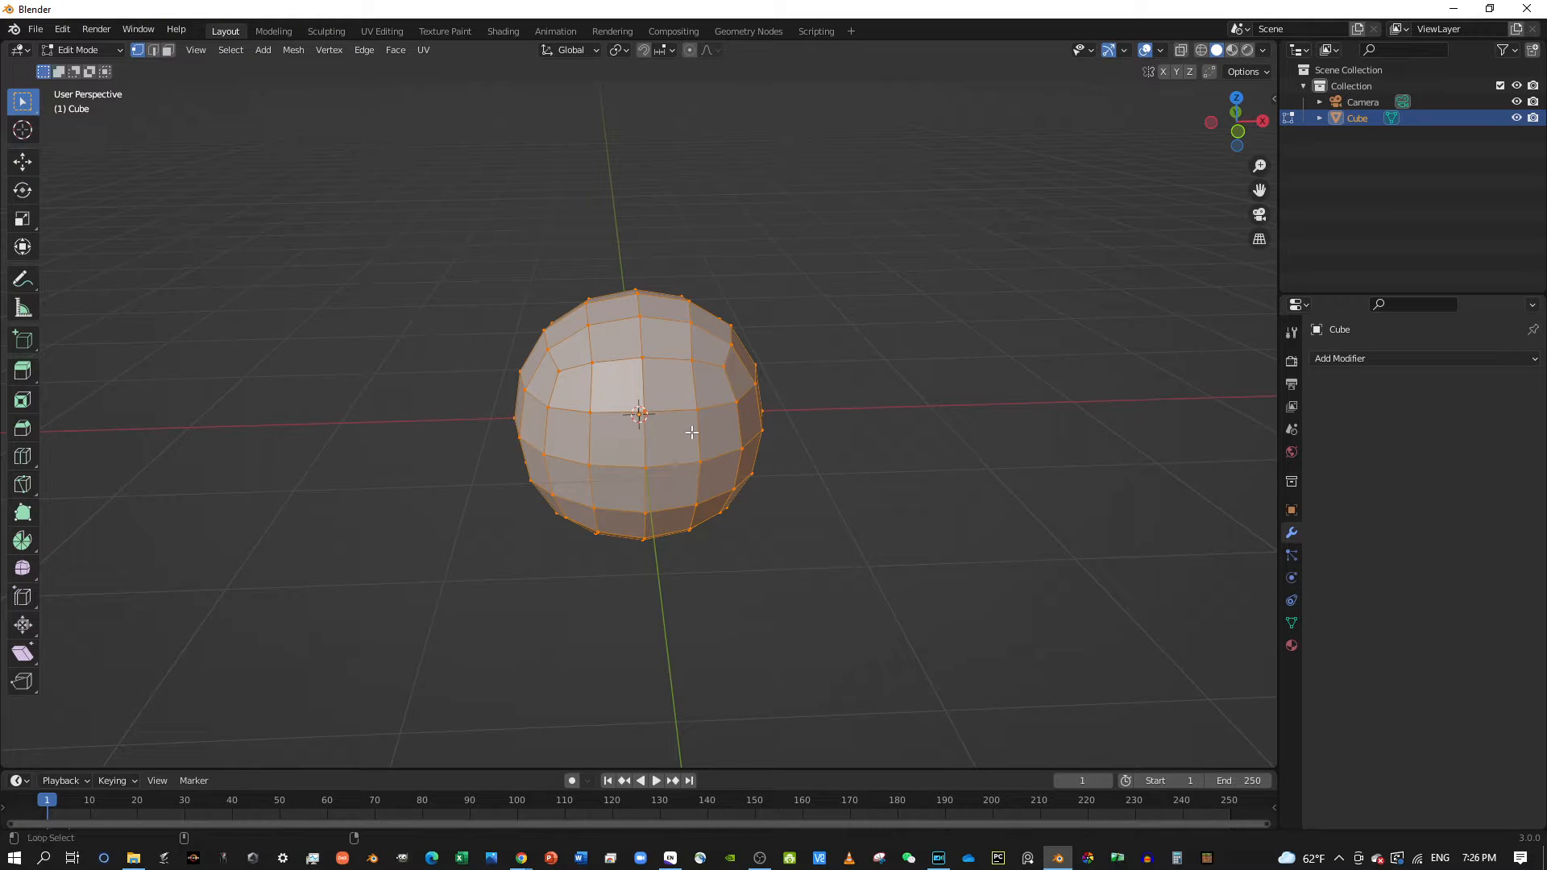
key(shift+alt+s)
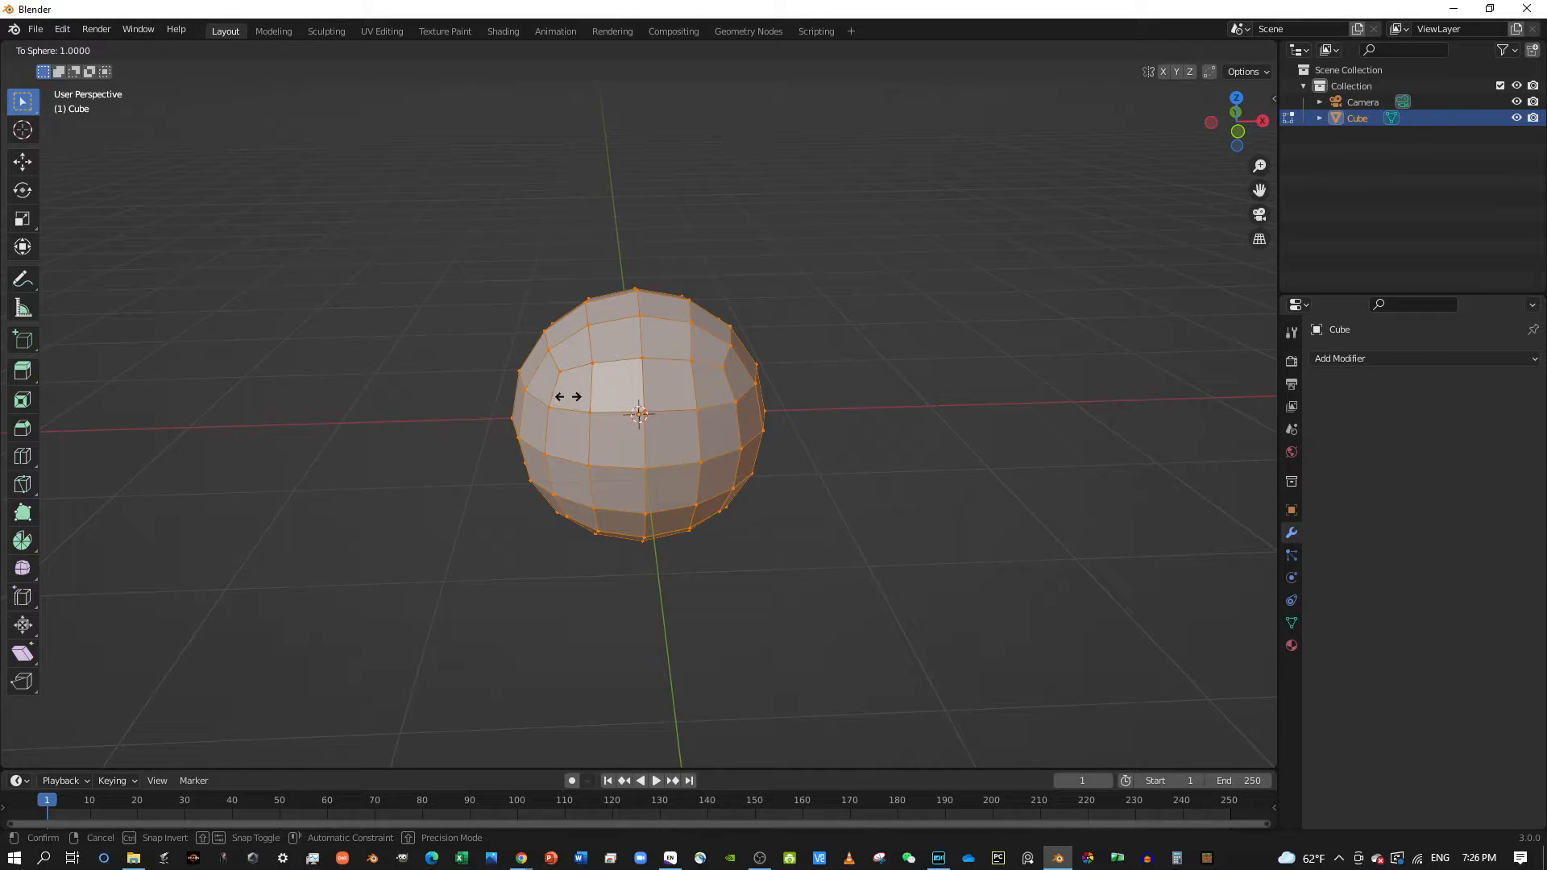
click(644, 392)
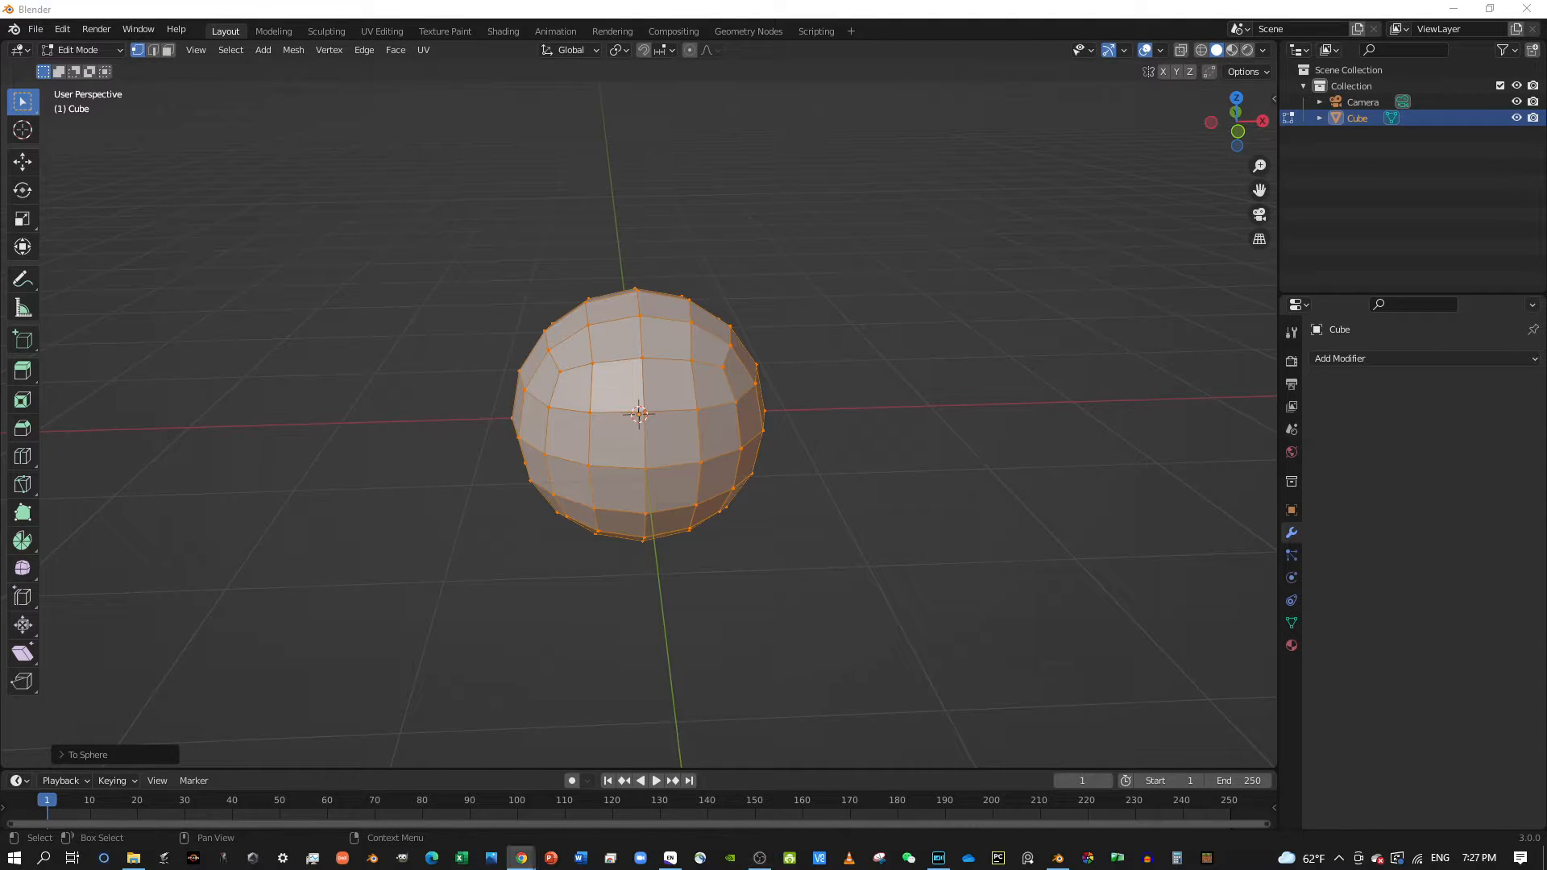
Deselect the mesh and turn on X-Ray display in the back orthographic view.
click(774, 316)
middle_drag(574, 247, 592, 211)
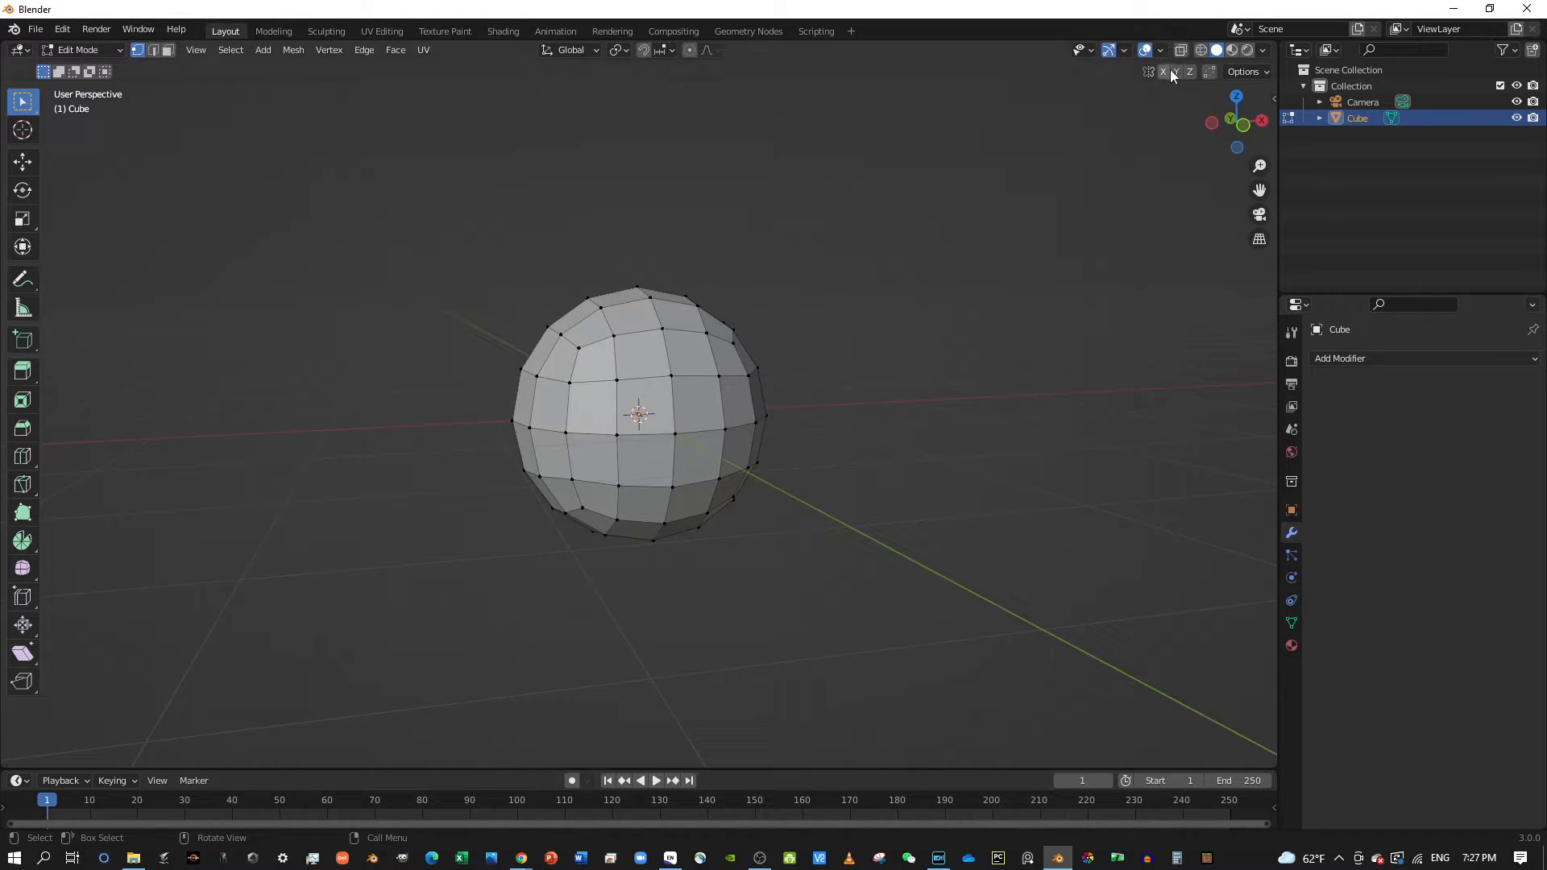
click(1243, 124)
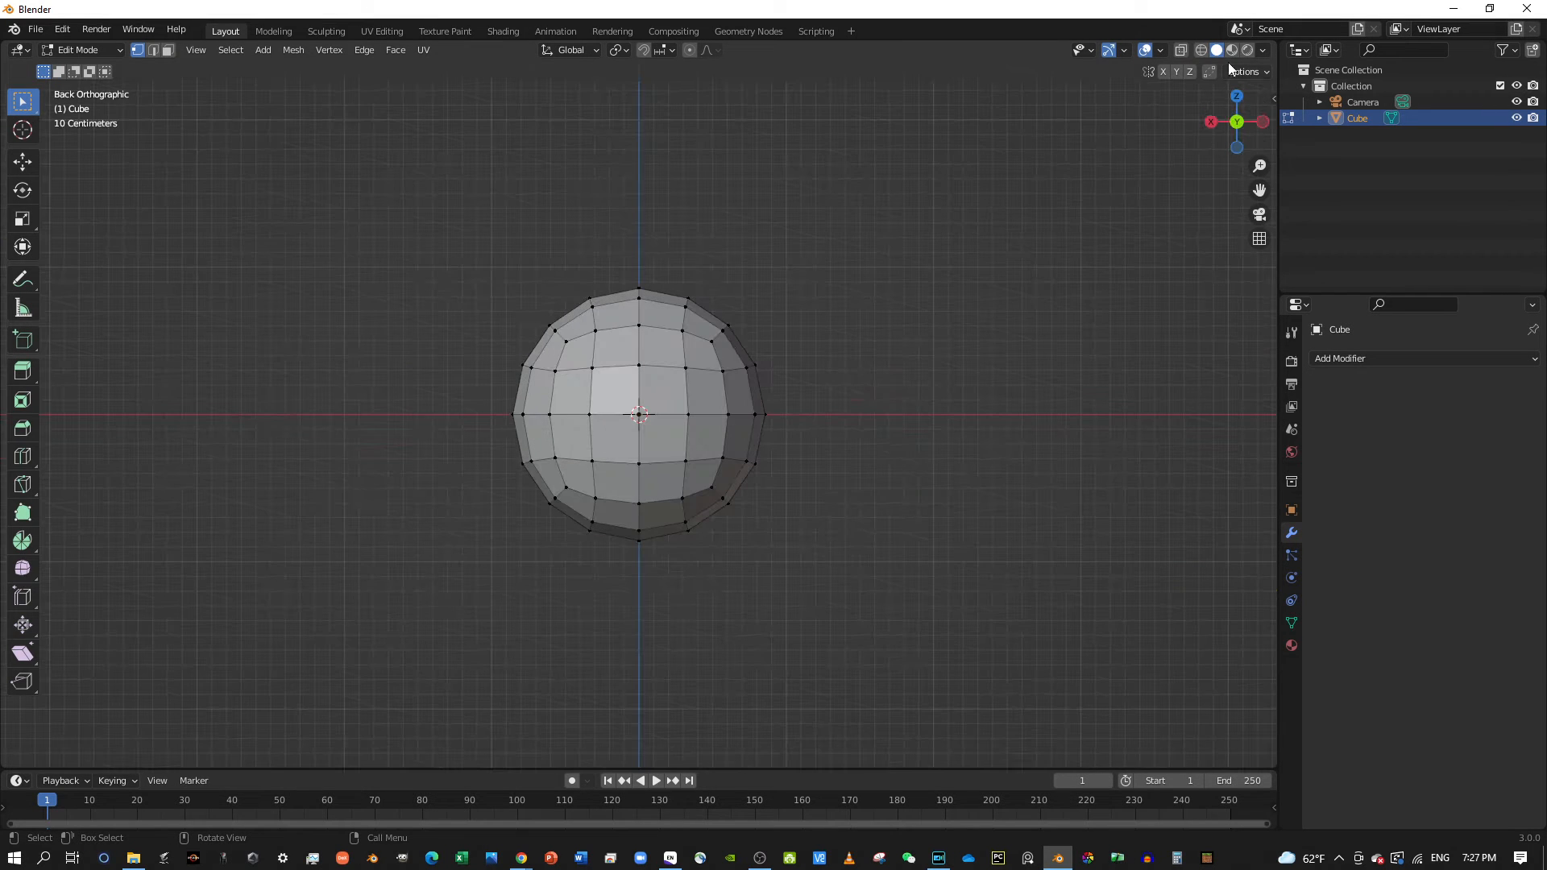
click(1179, 52)
scroll(798, 420, up, 2)
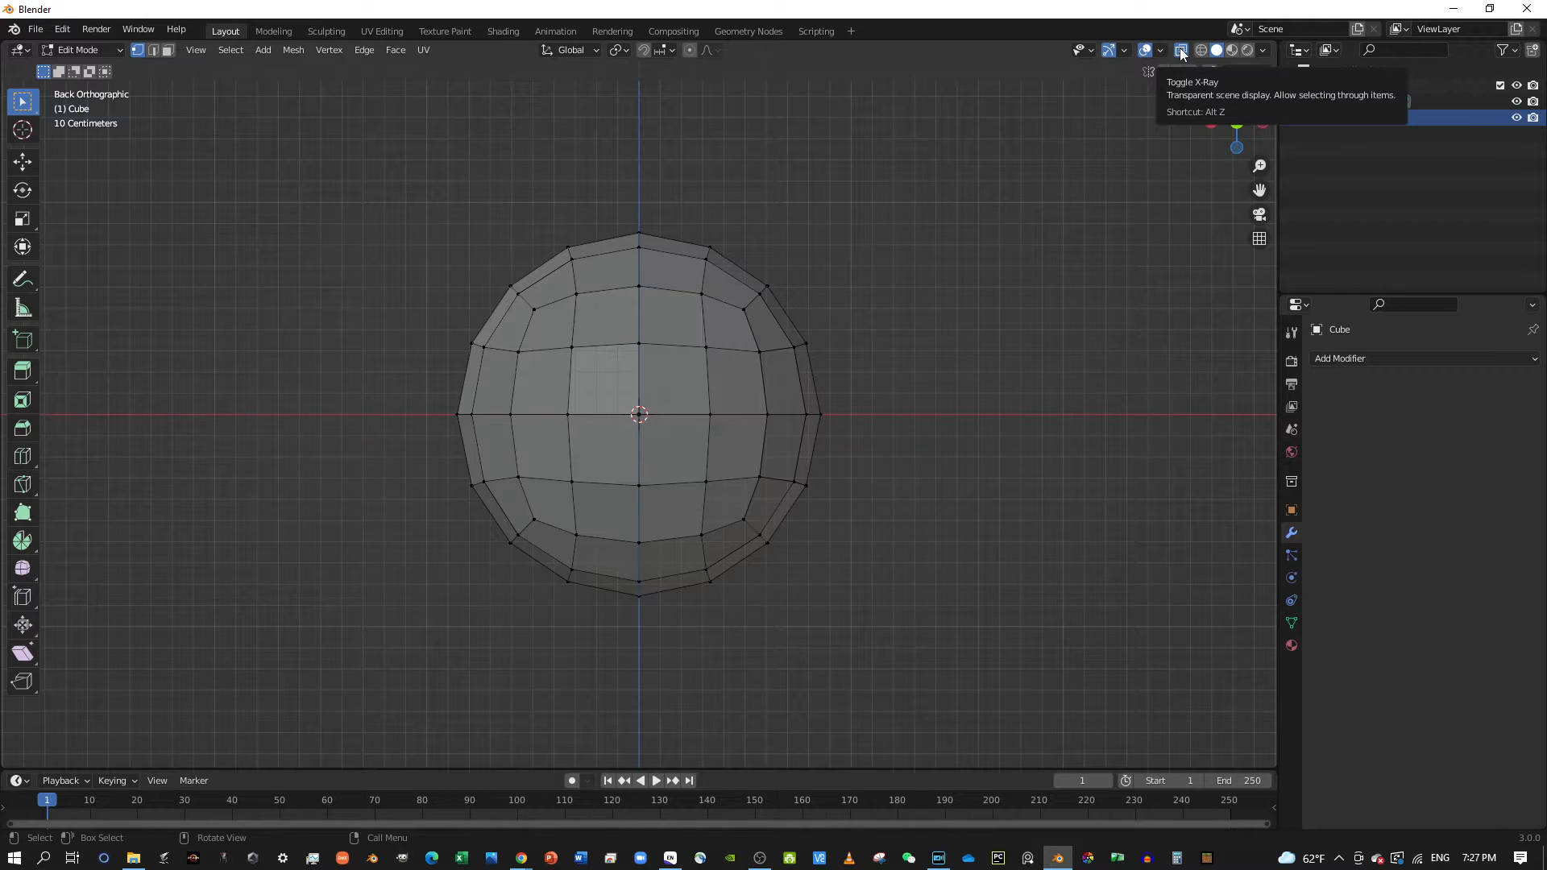
Delete the faces of the sphere's positive X half, up to the centre line.
drag(417, 129, 636, 669)
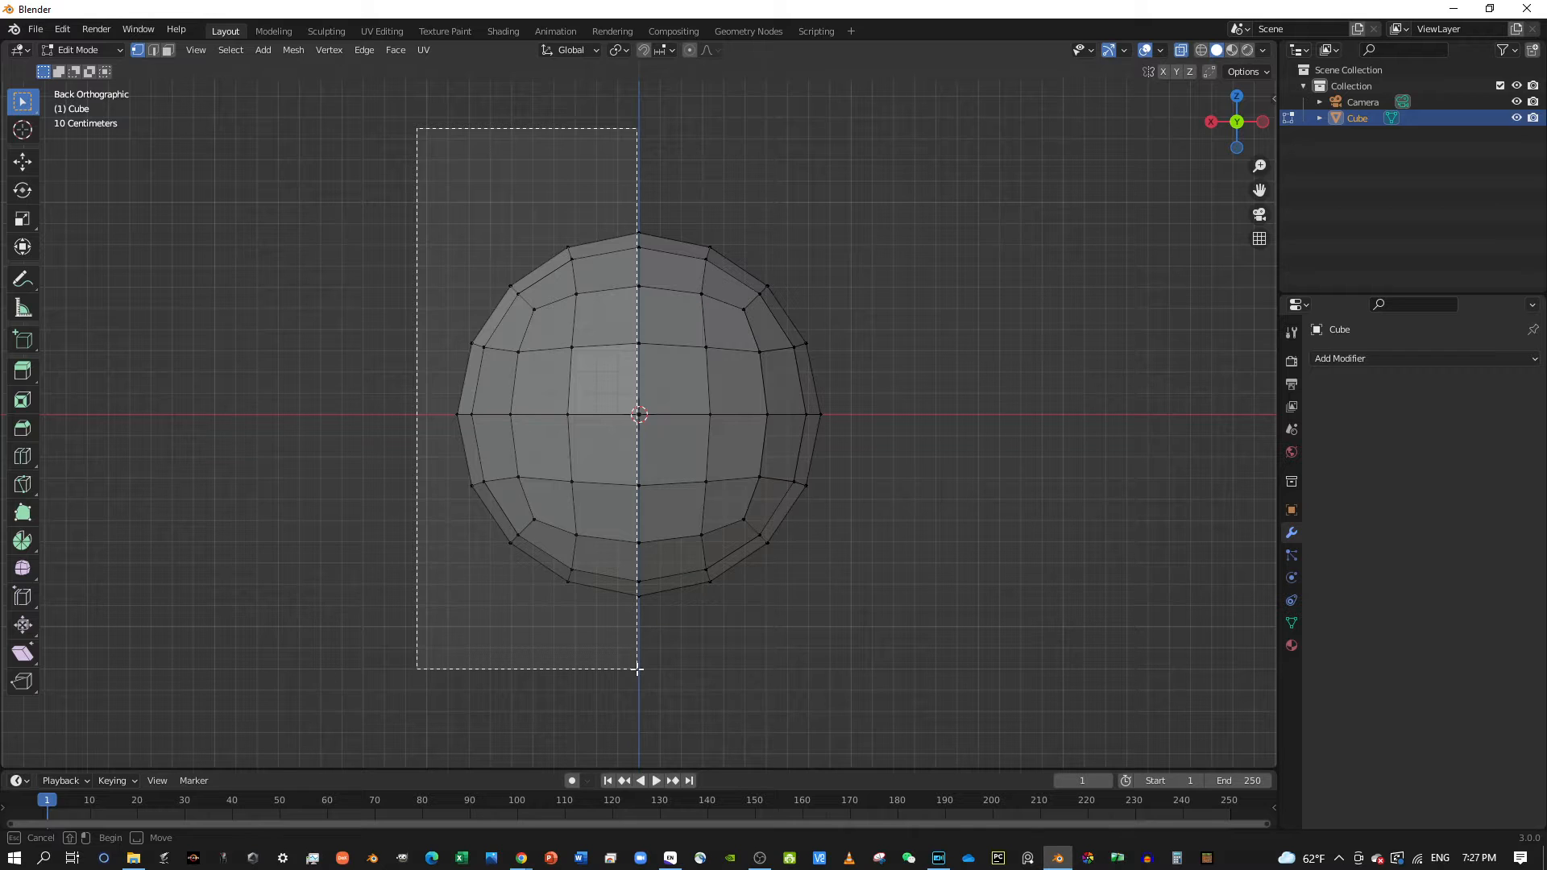
drag(636, 669, 636, 667)
drag(440, 130, 635, 684)
click(485, 179)
drag(448, 113, 642, 729)
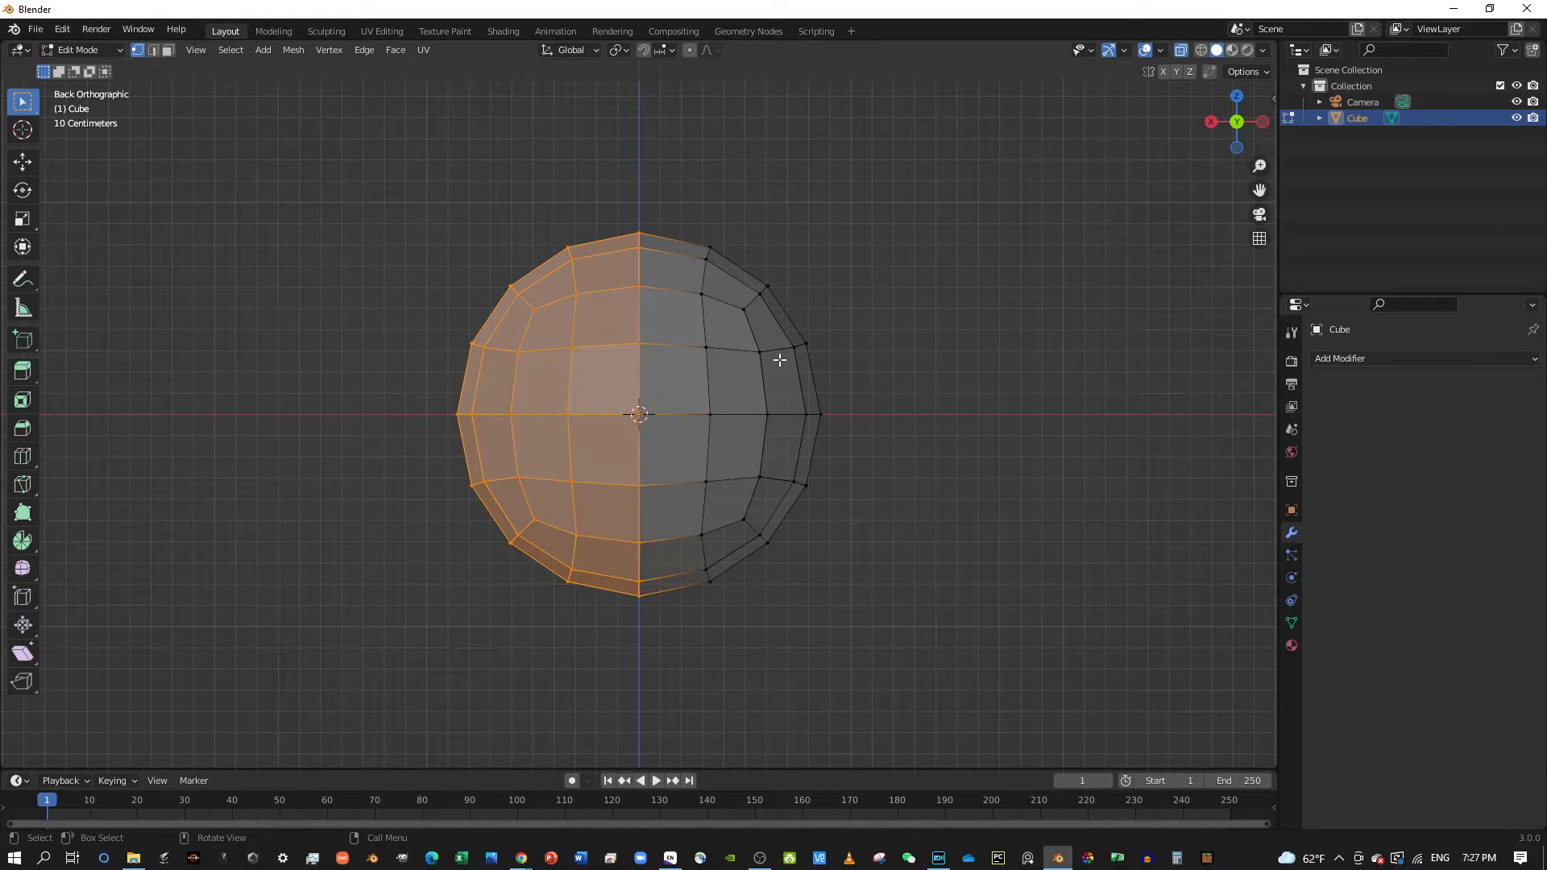
key(x)
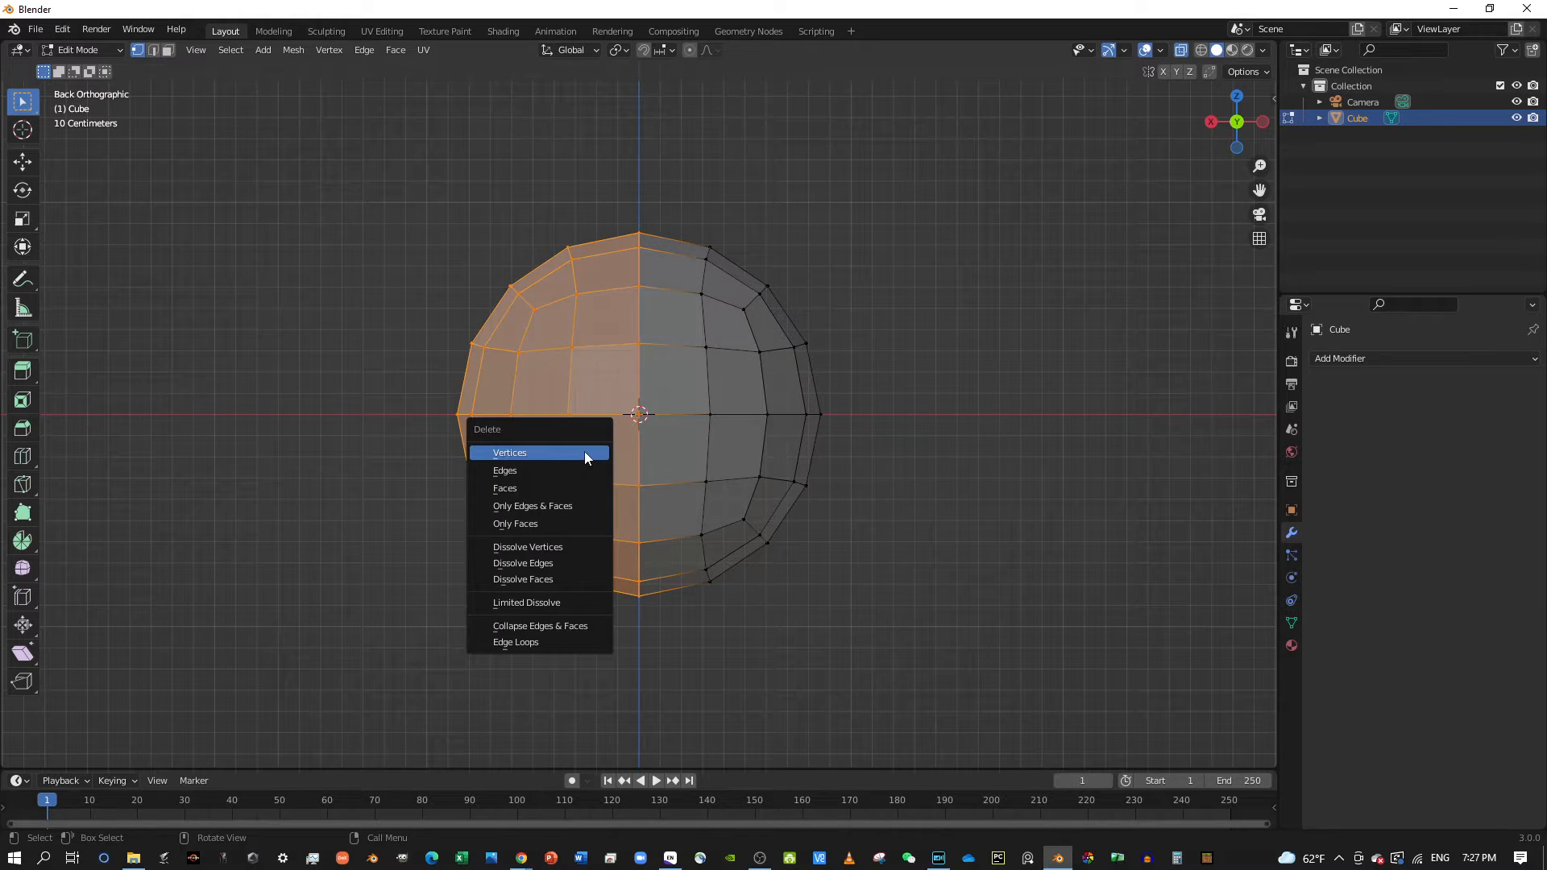
click(526, 489)
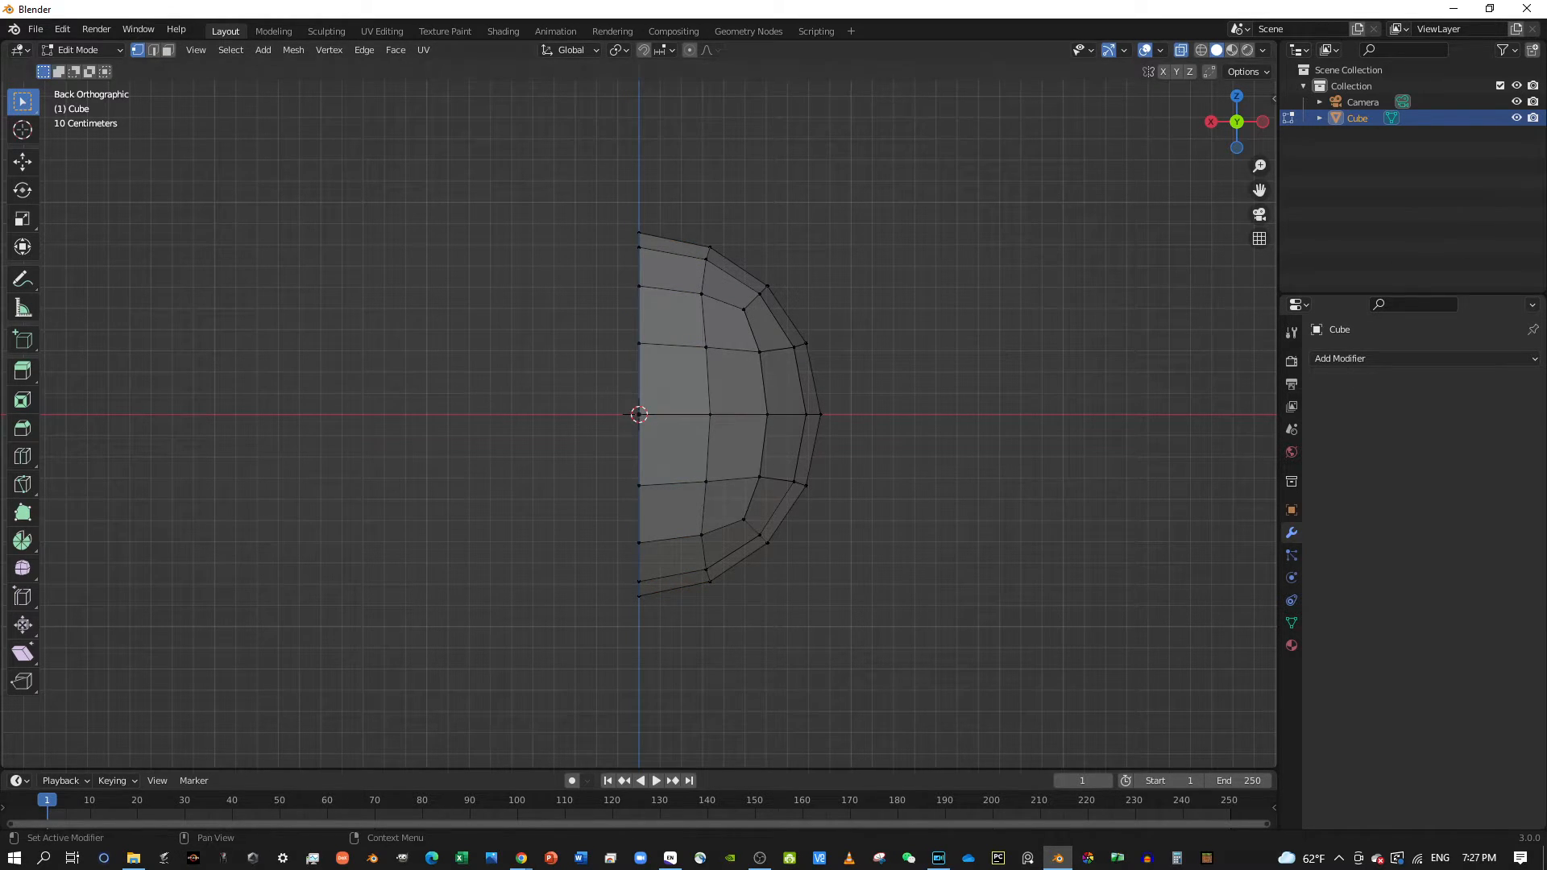
Add a Mirror modifier on the X axis to the half sphere with Clipping enabled.
click(1479, 360)
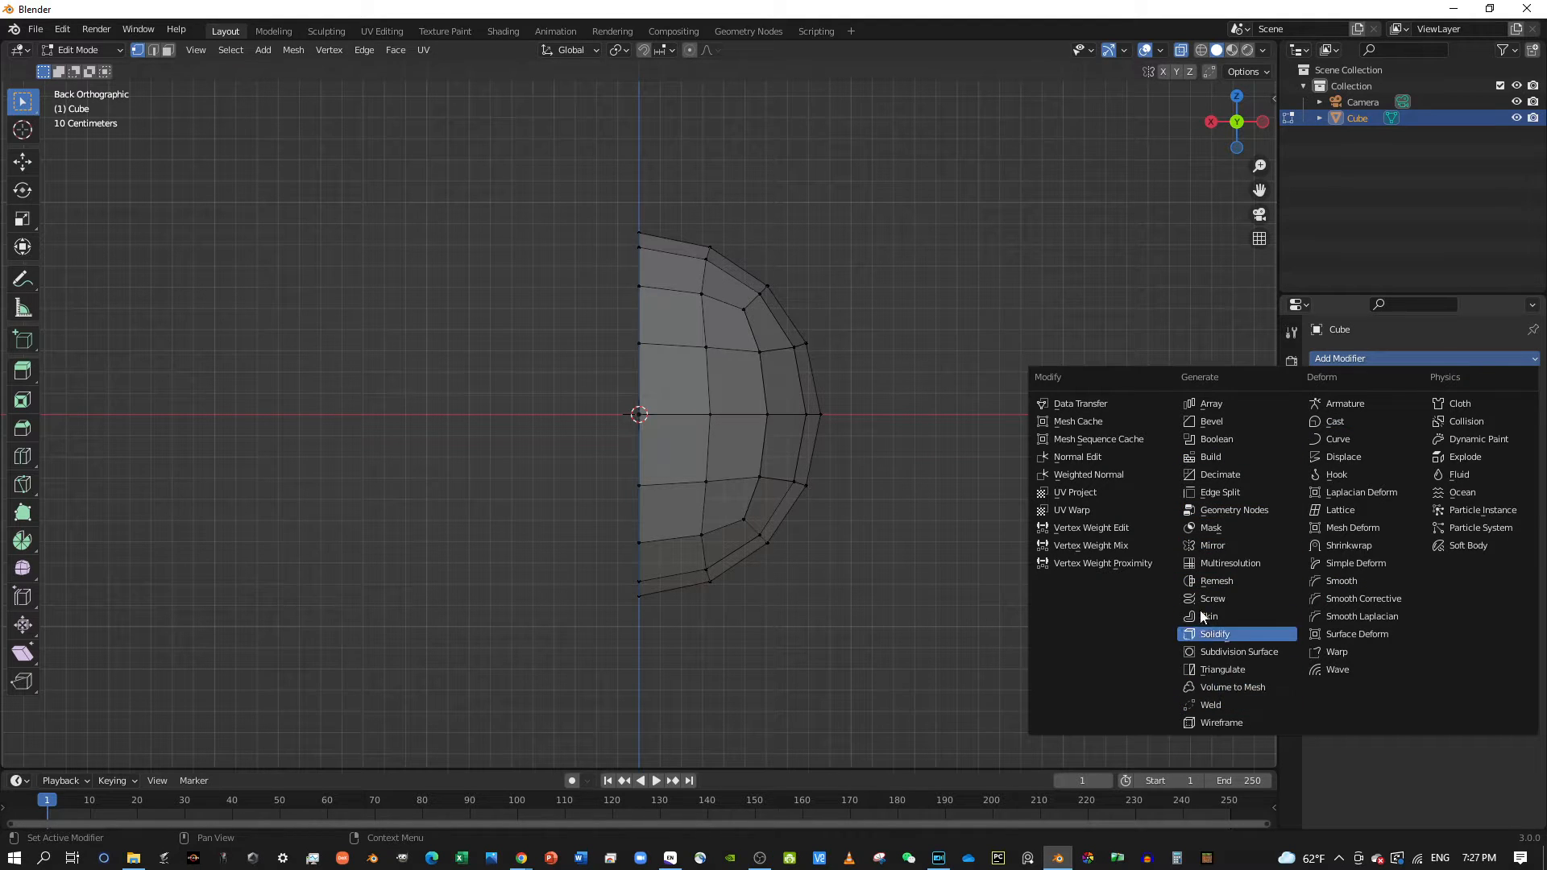
click(1237, 546)
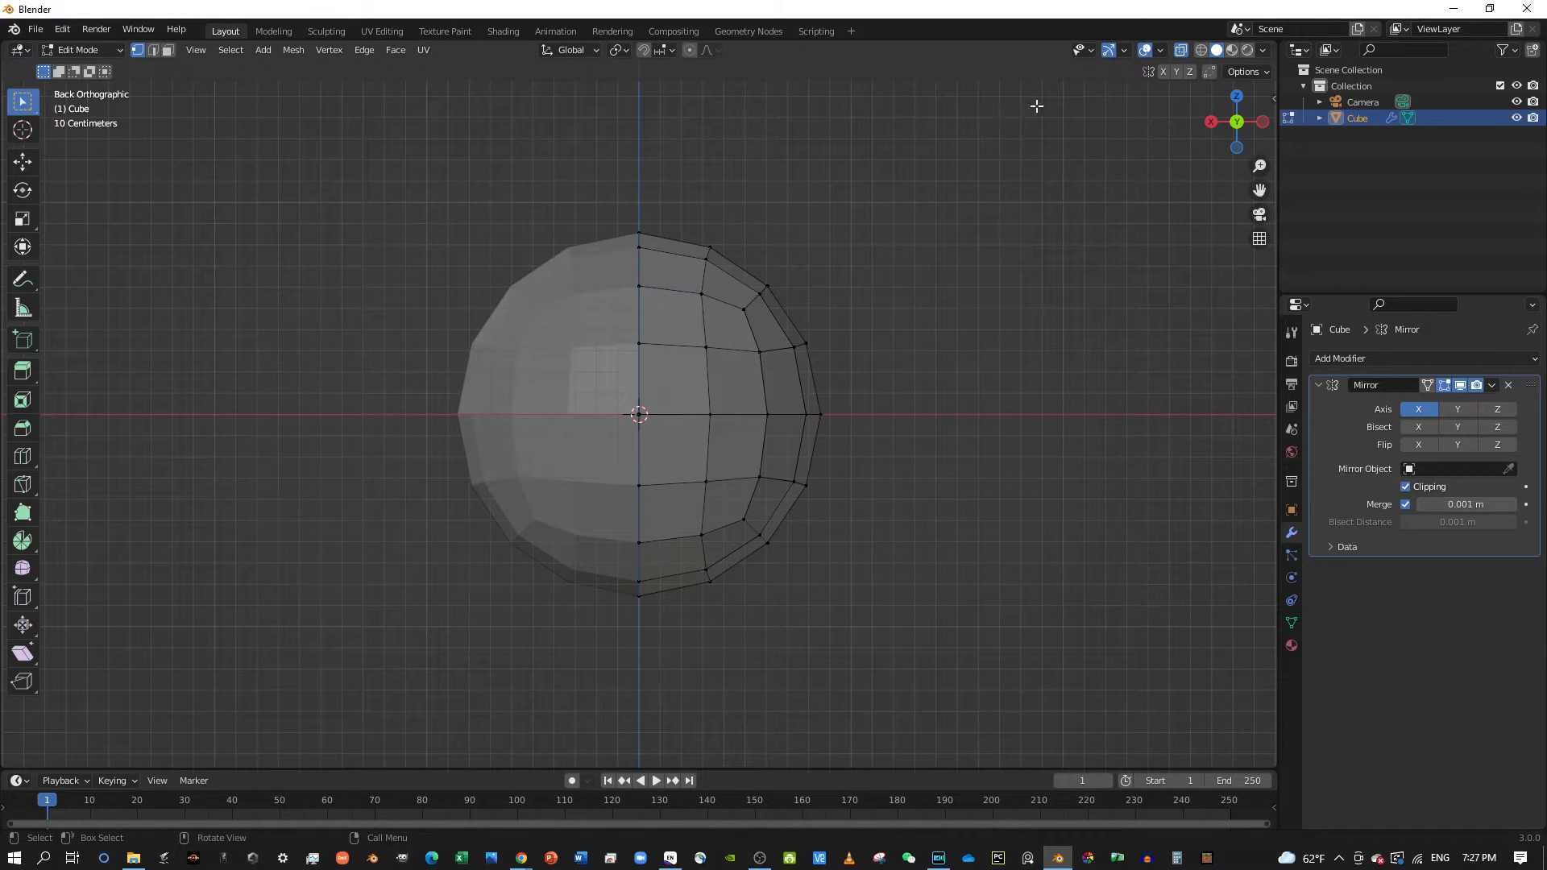
Select four adjacent faces in the row running outward from the mirror line at mid-height and delete them to open the sphere.
middle_drag(721, 193, 717, 278)
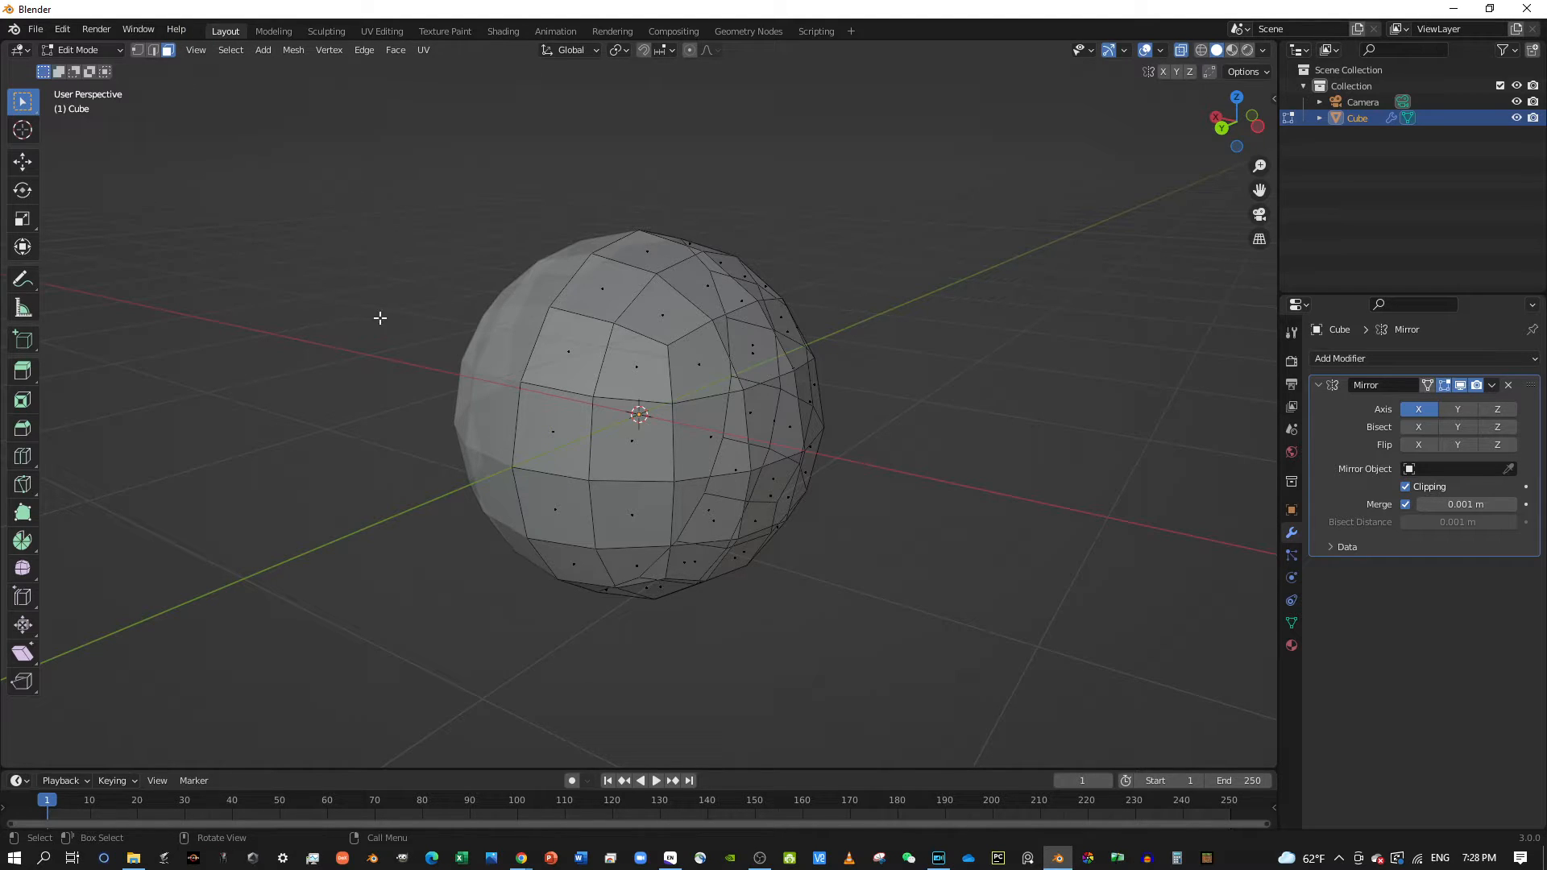
click(560, 421)
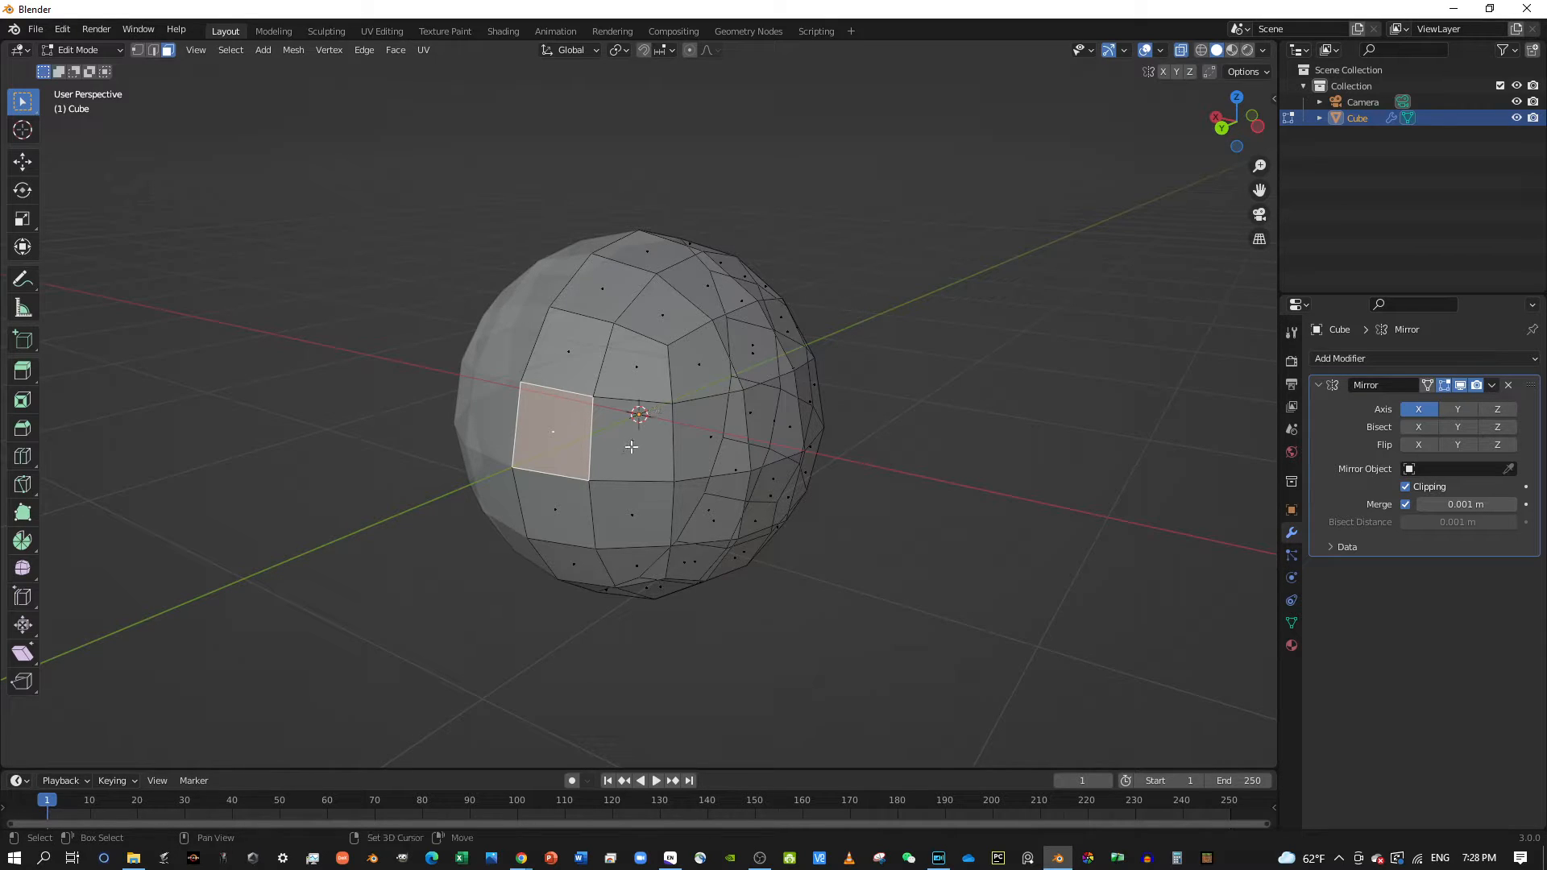
shift+click(630, 461)
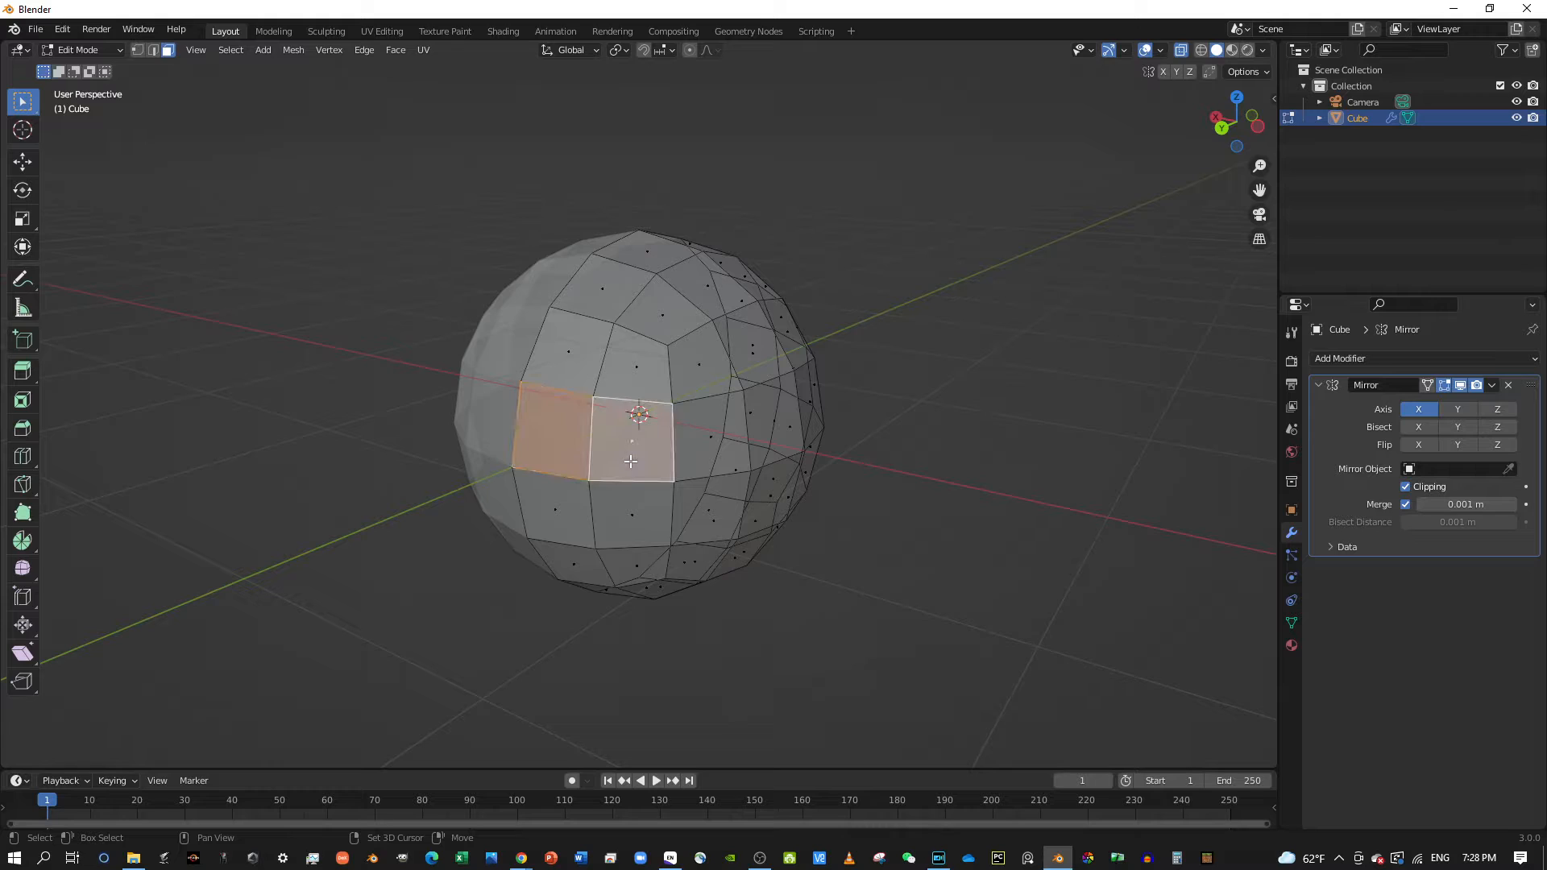
shift+click(725, 447)
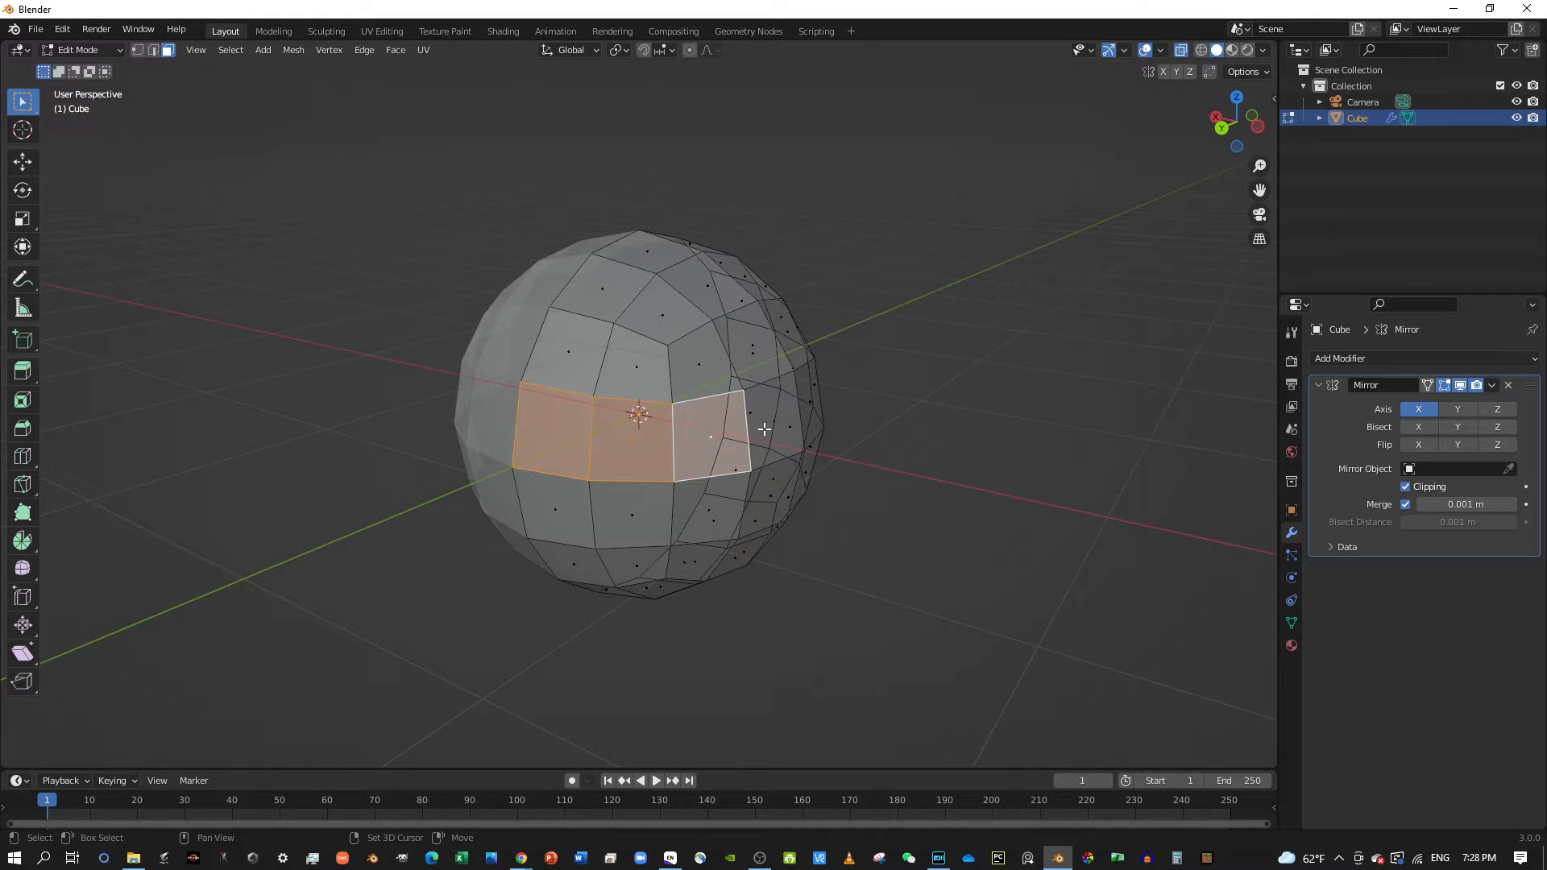
shift+click(764, 429)
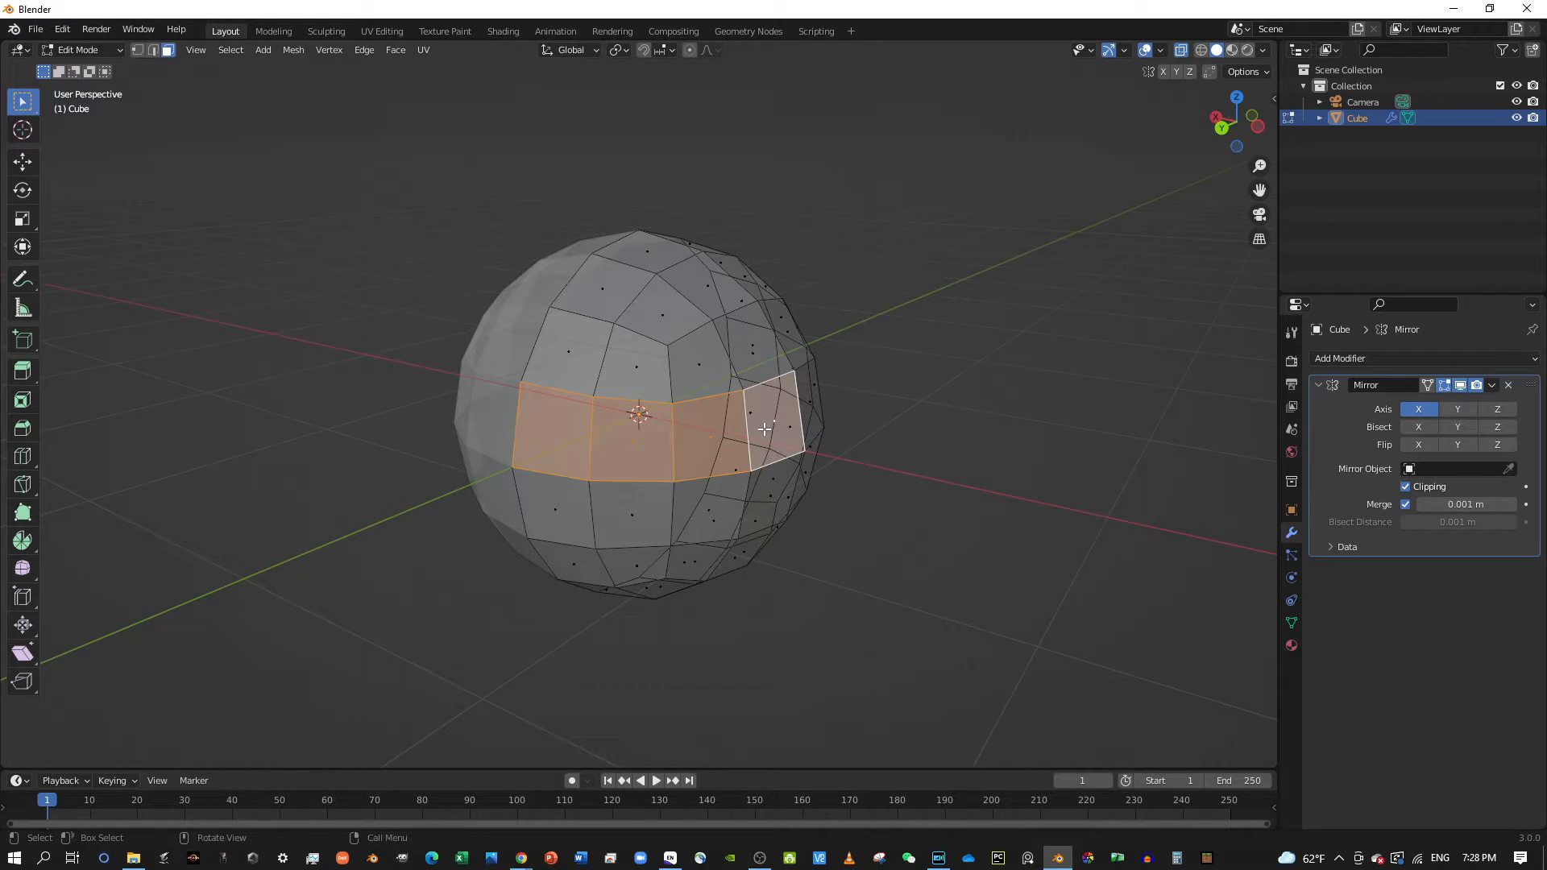
key(x)
click(764, 428)
In vertex select mode, slide the opening's lower outer corner vertex partway up its vertical edge with Vertex Slide.
middle_drag(763, 429, 687, 426)
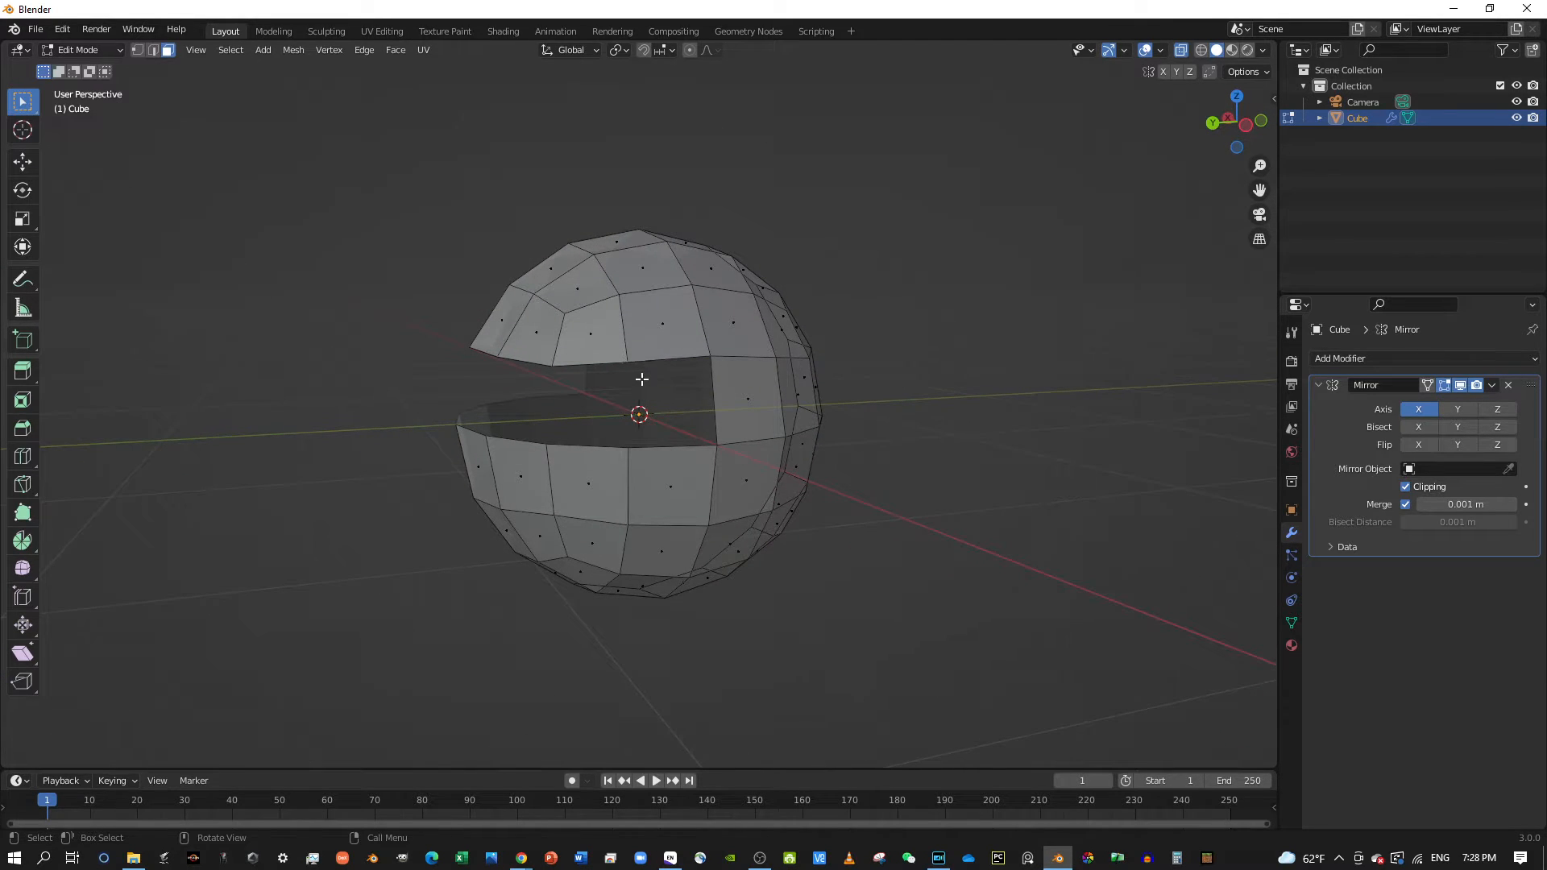
middle_drag(518, 431, 541, 406)
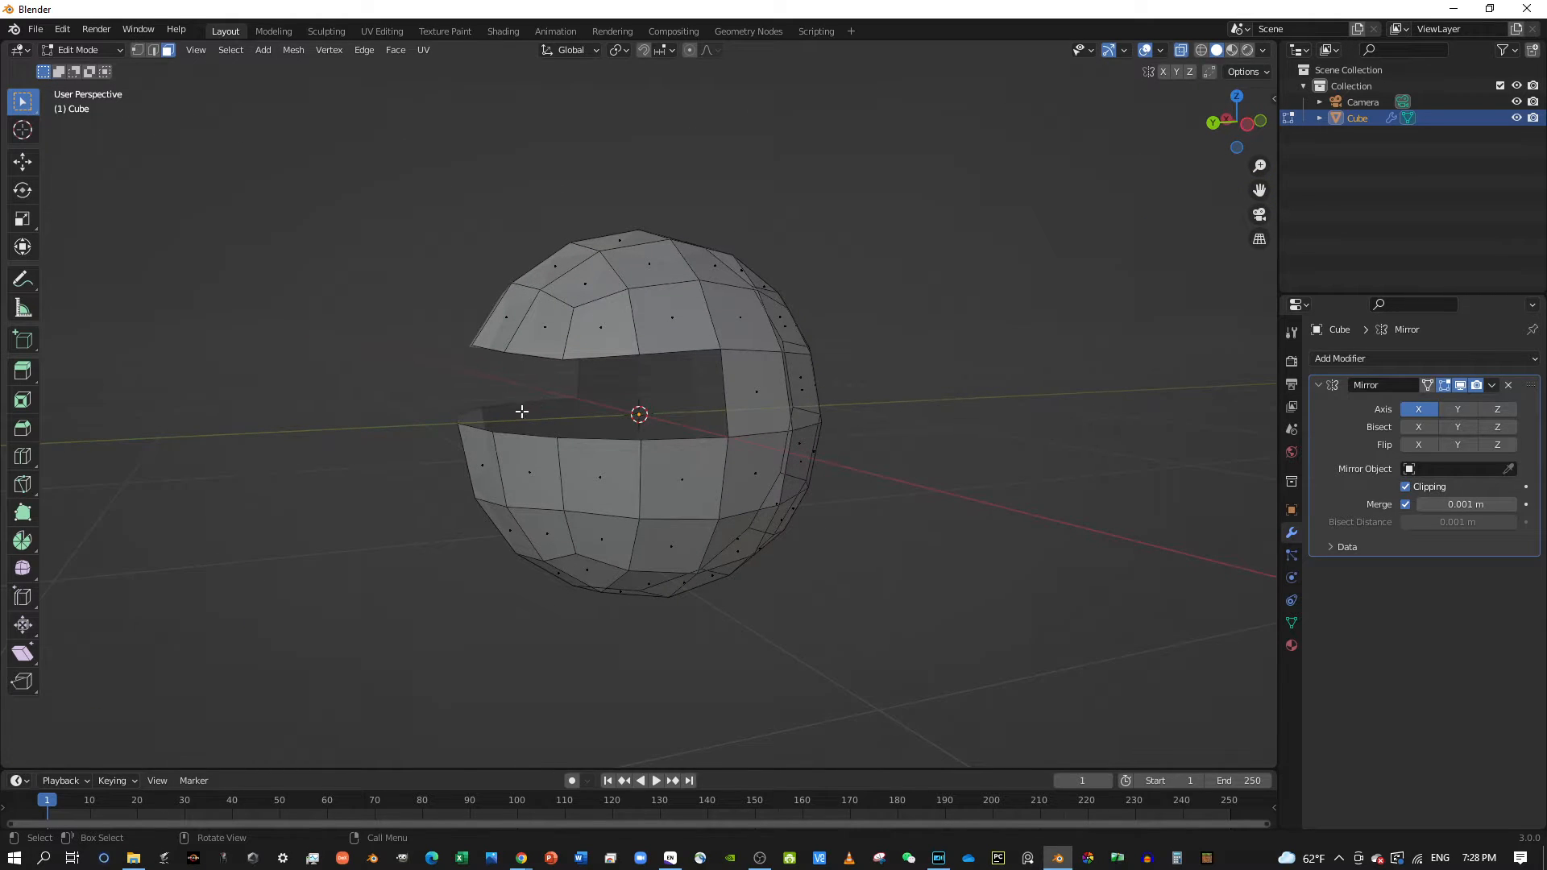
click(137, 50)
scroll(757, 415, up, 2)
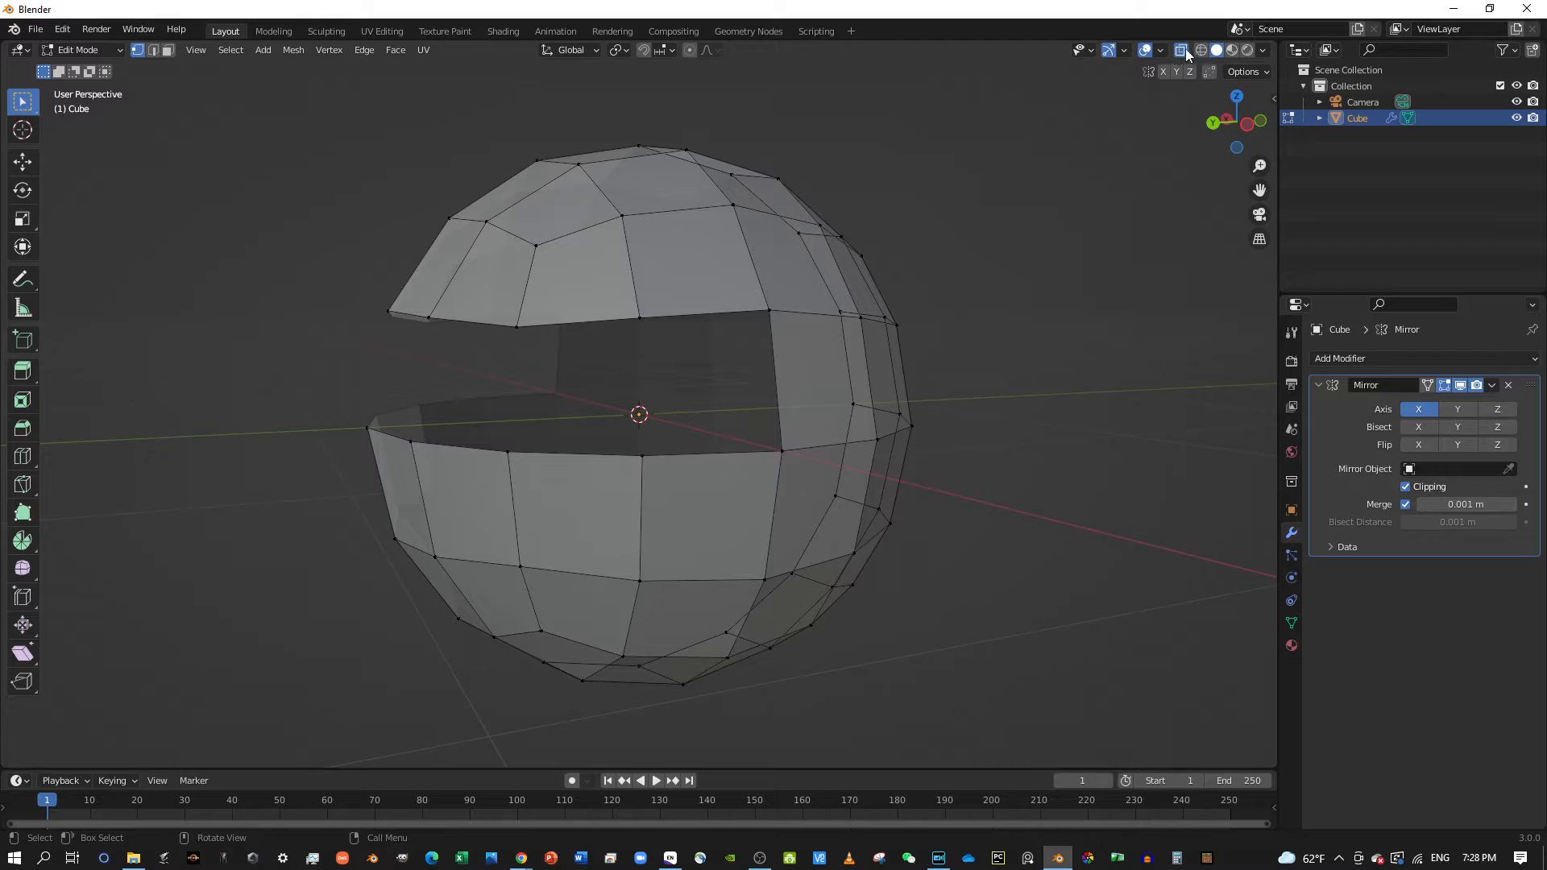
scroll(793, 388, up, 2)
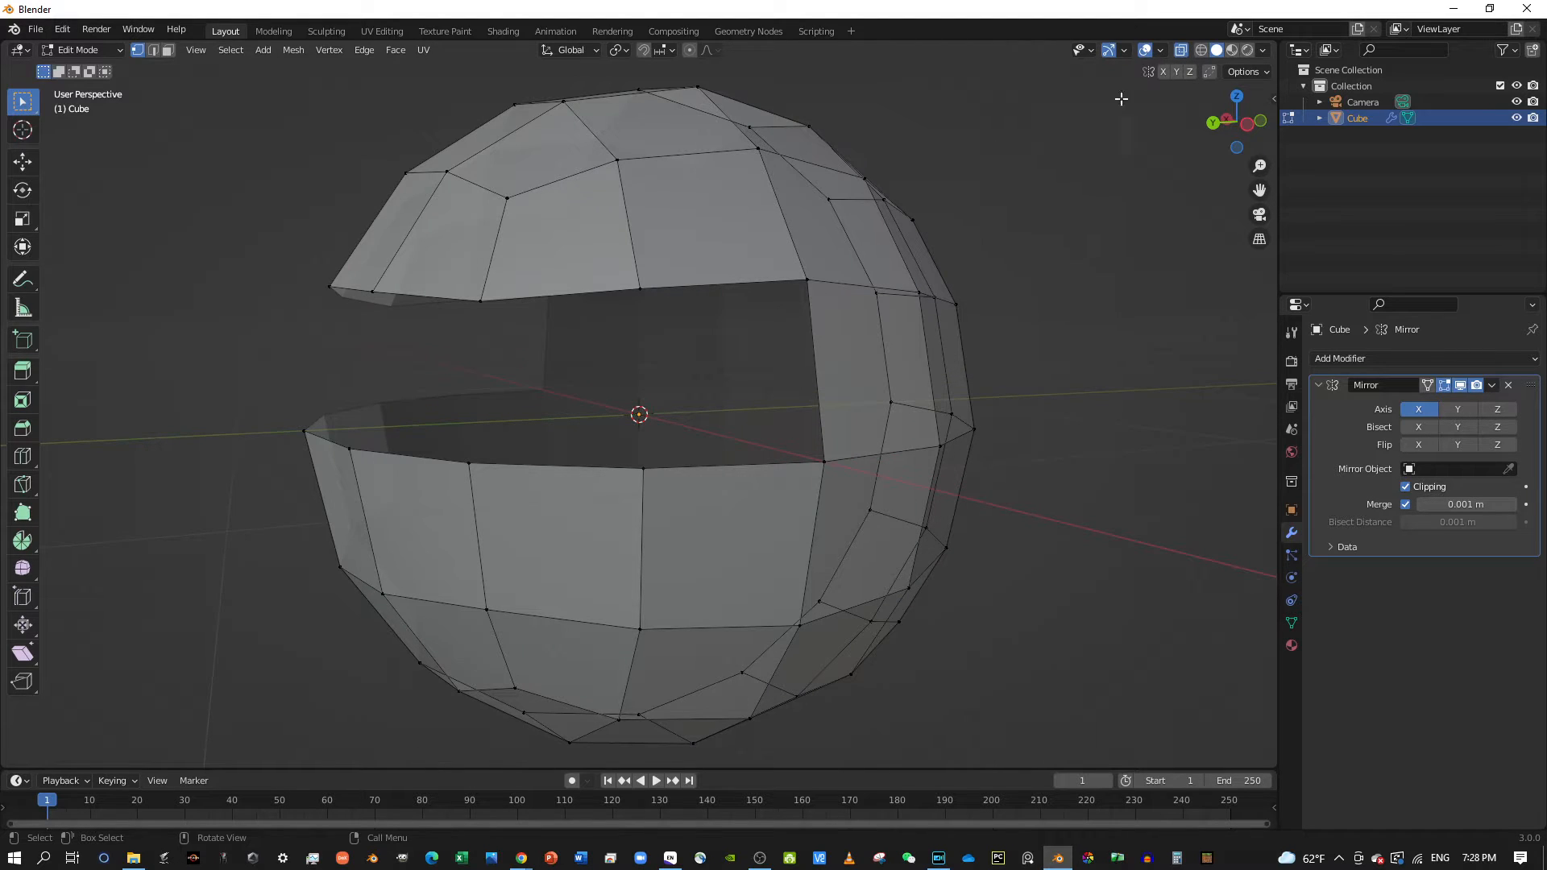
click(644, 468)
click(822, 461)
key(shift+v)
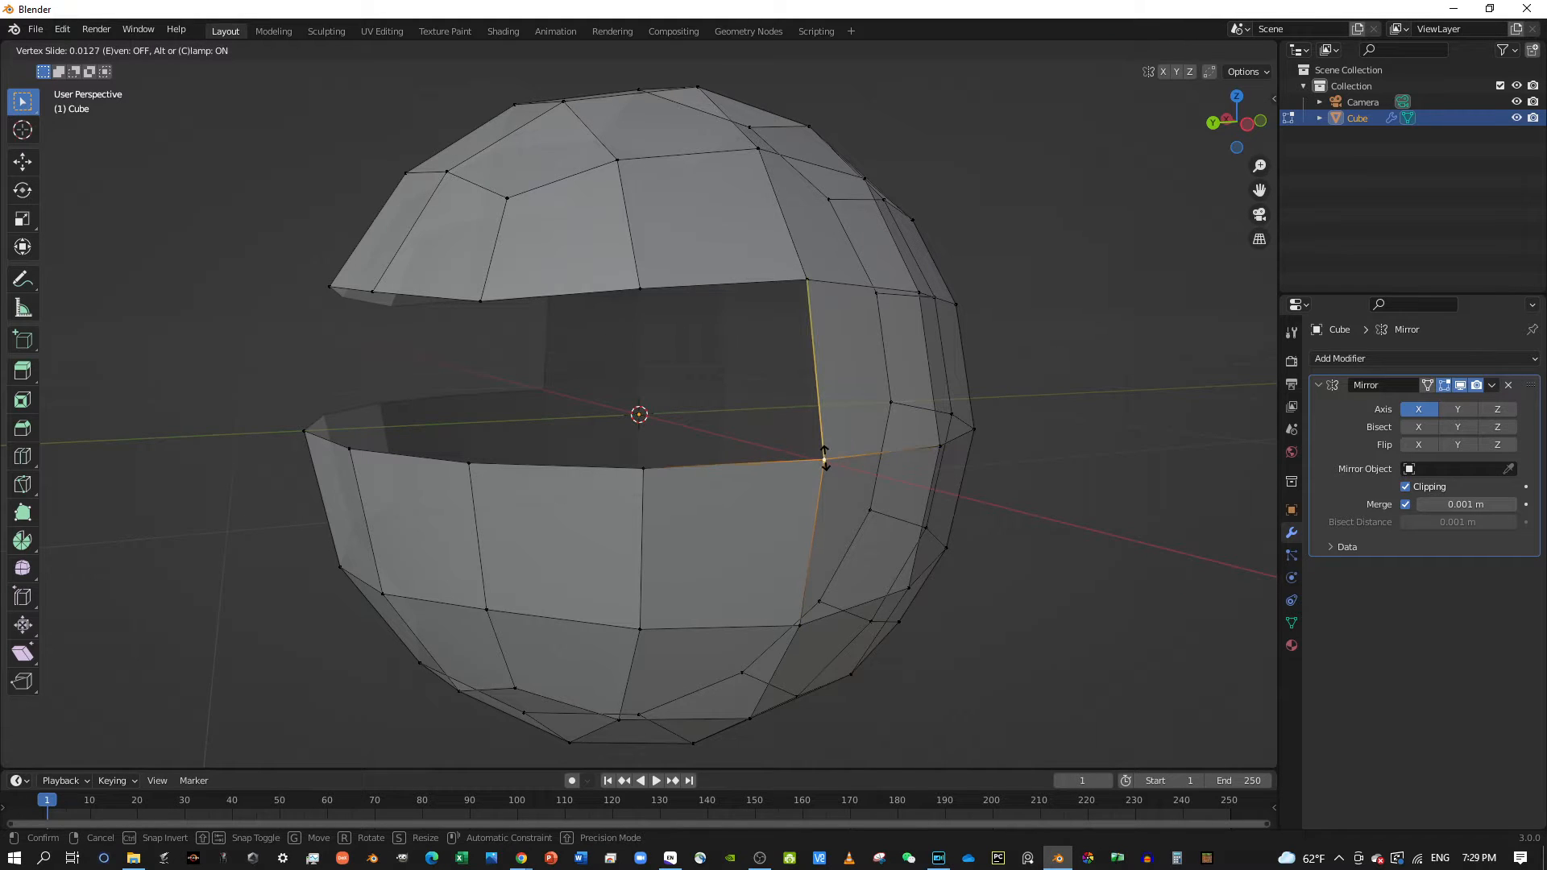
click(817, 402)
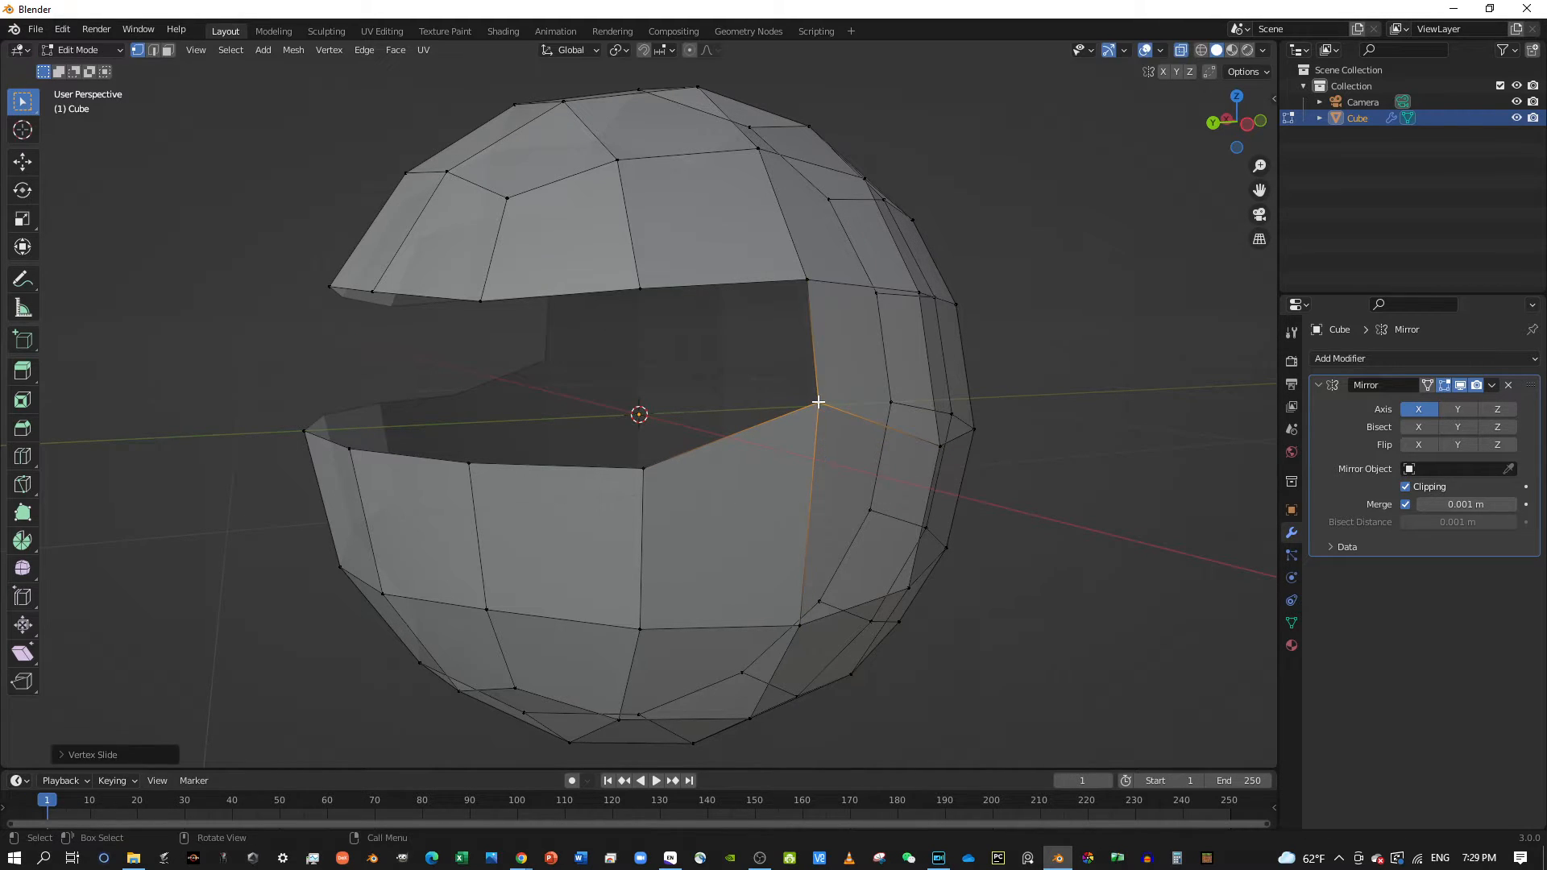
Slide the neighbouring vertex on the opening's lower rim, and slide an upper rim vertex upward by a factor of about 0.48.
click(643, 467)
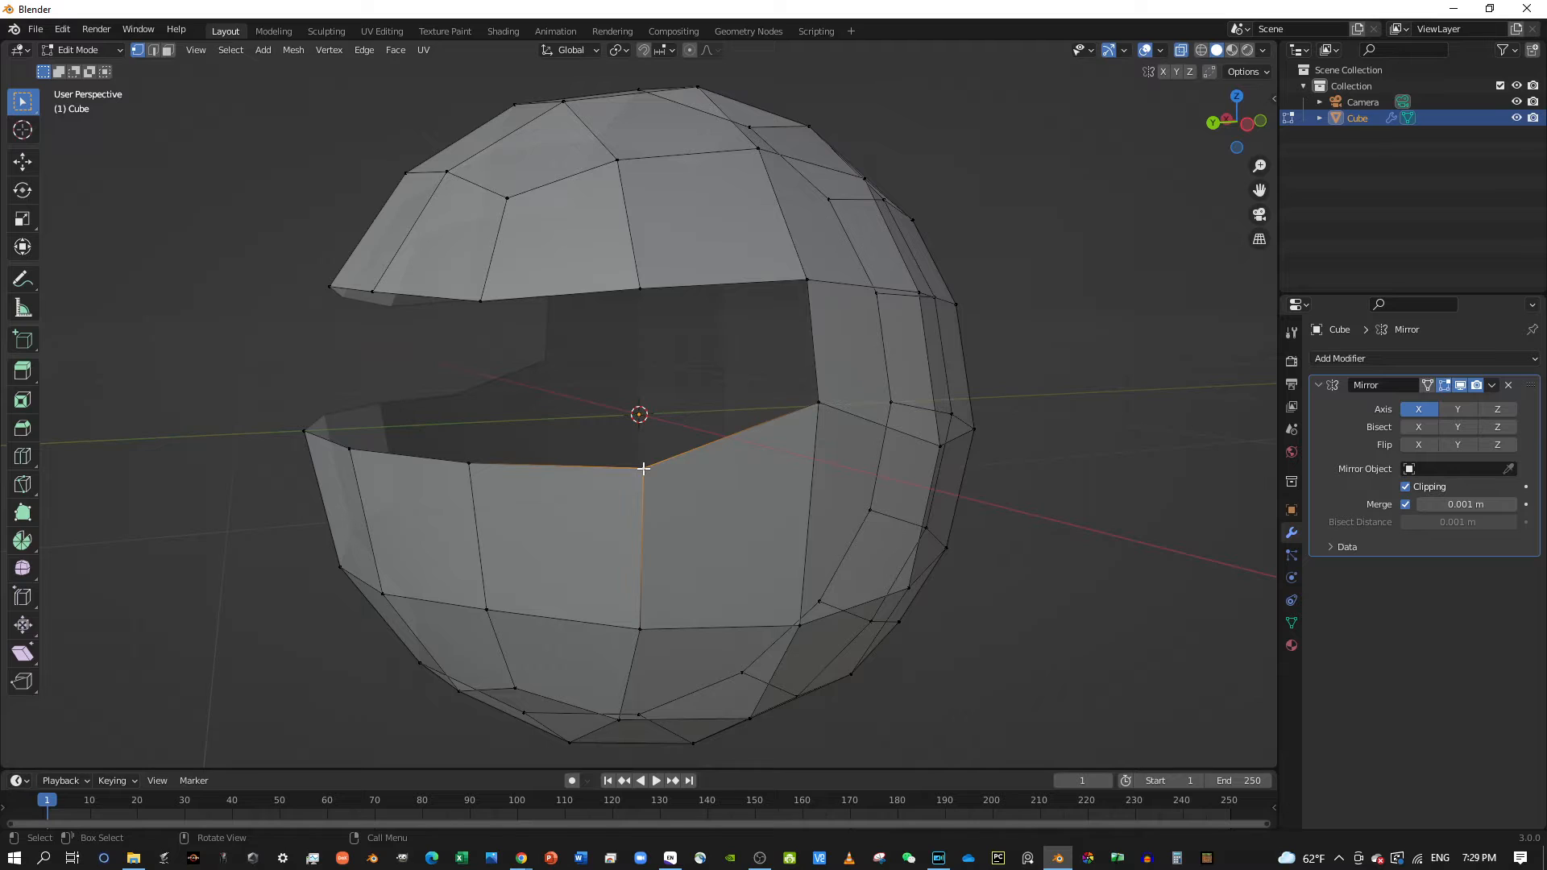
key(shift+v)
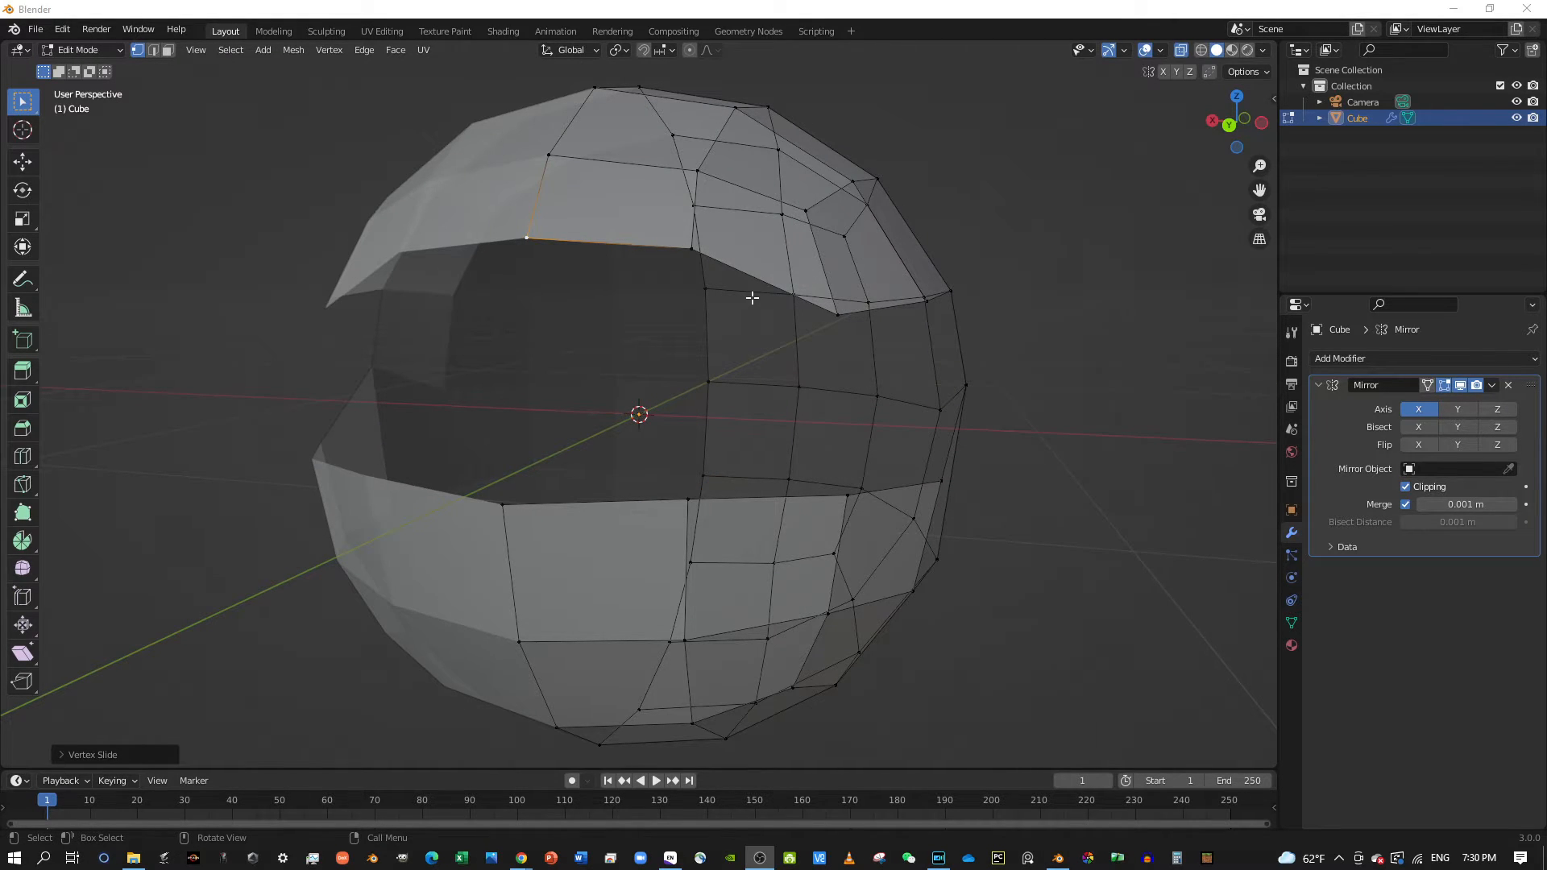
middle_drag(751, 297, 718, 312)
click(781, 337)
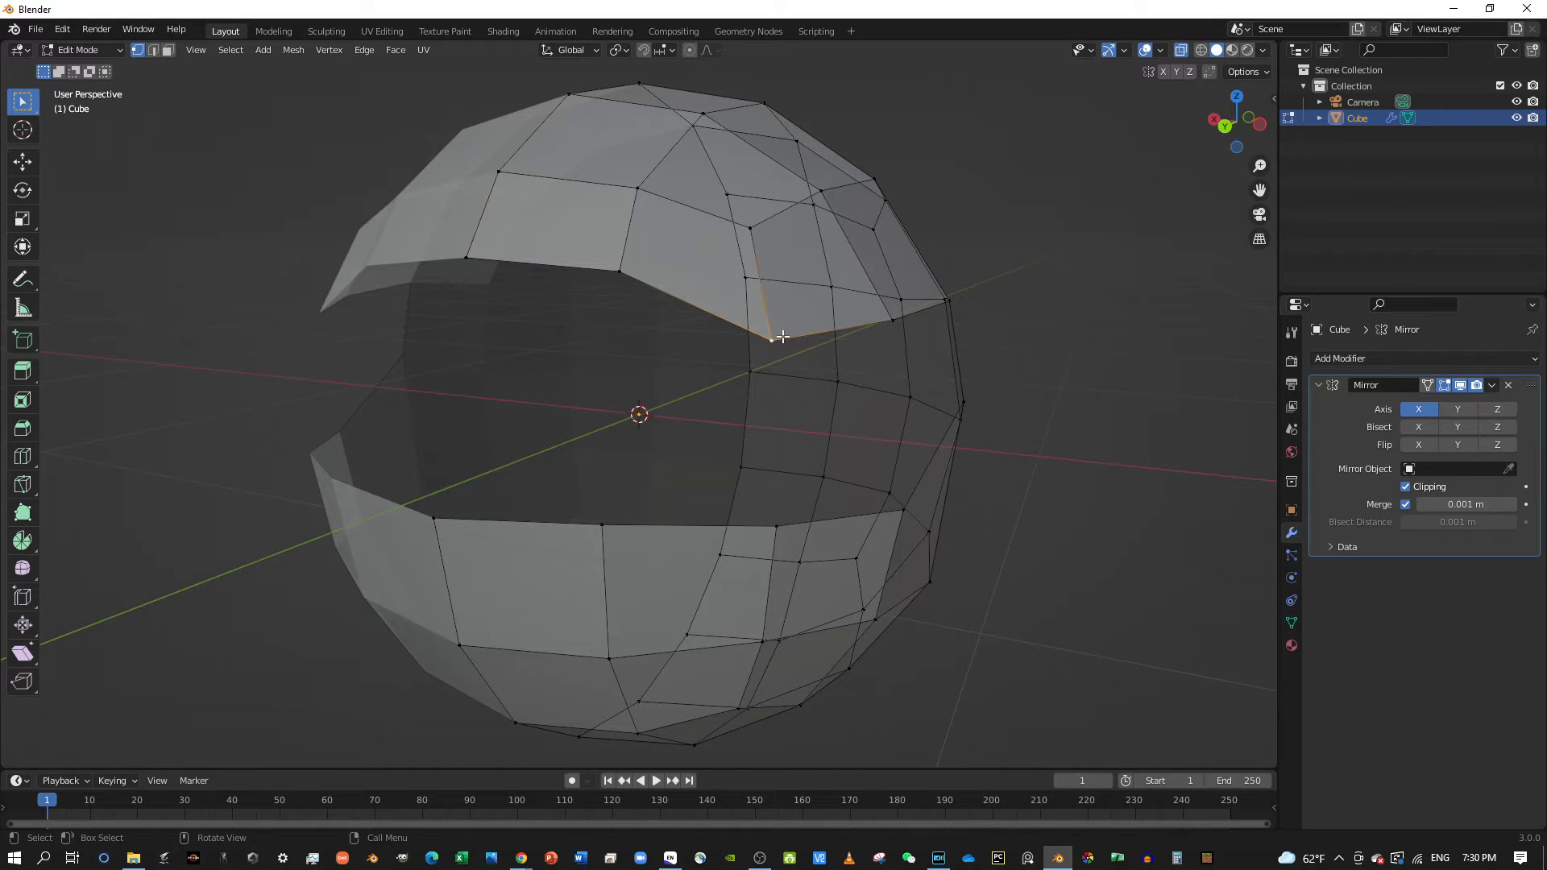
key(shift+v)
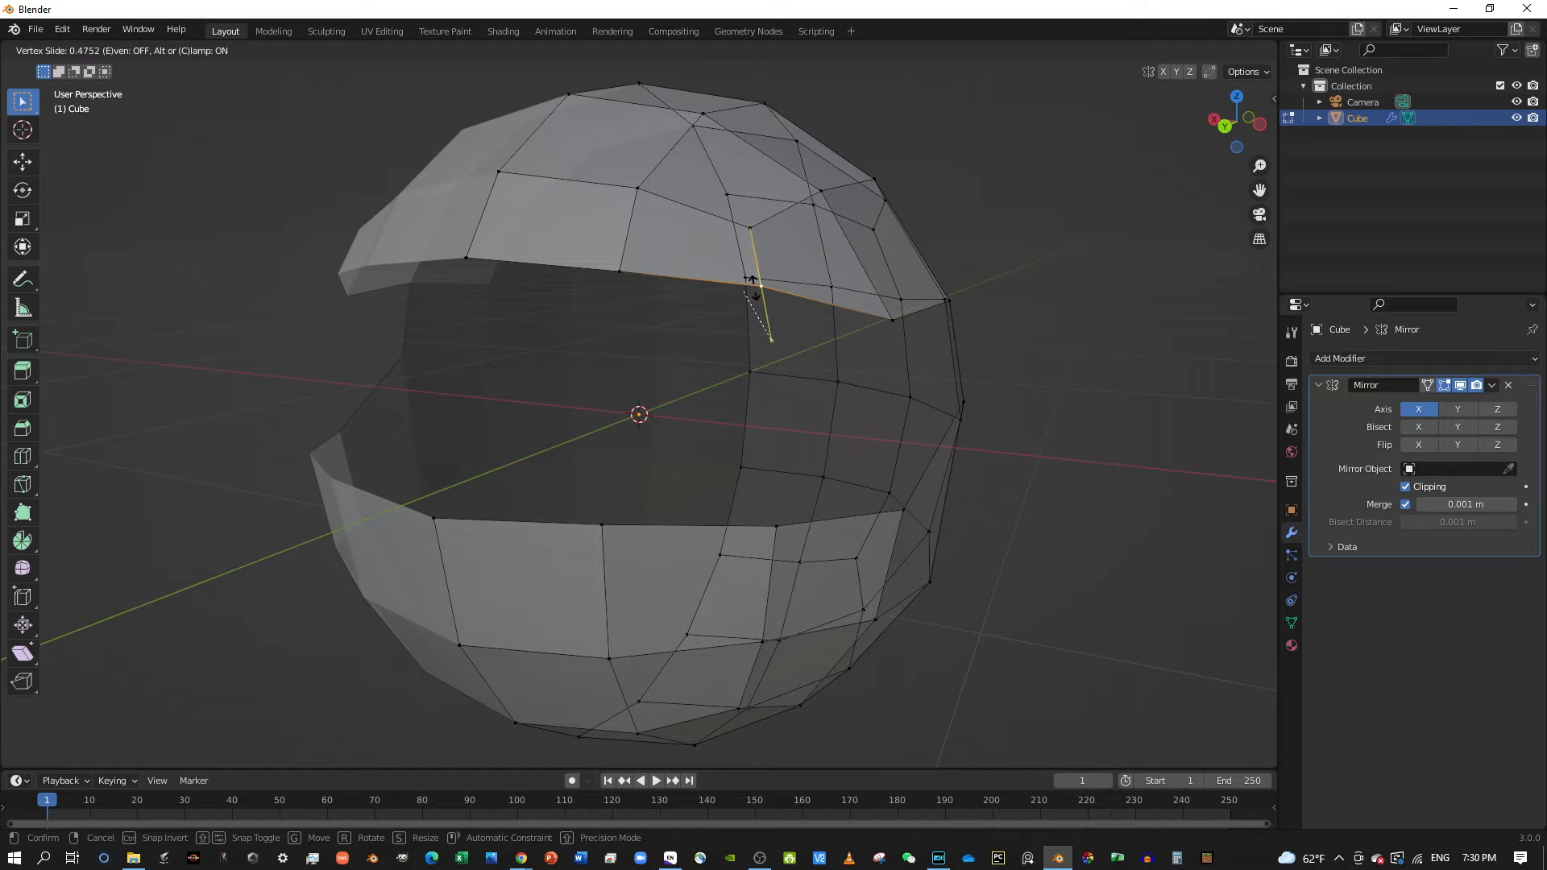
click(752, 281)
Slide the next upper rim vertex towards the outer corner slightly upward to even out the opening's top edge.
middle_drag(751, 281, 682, 292)
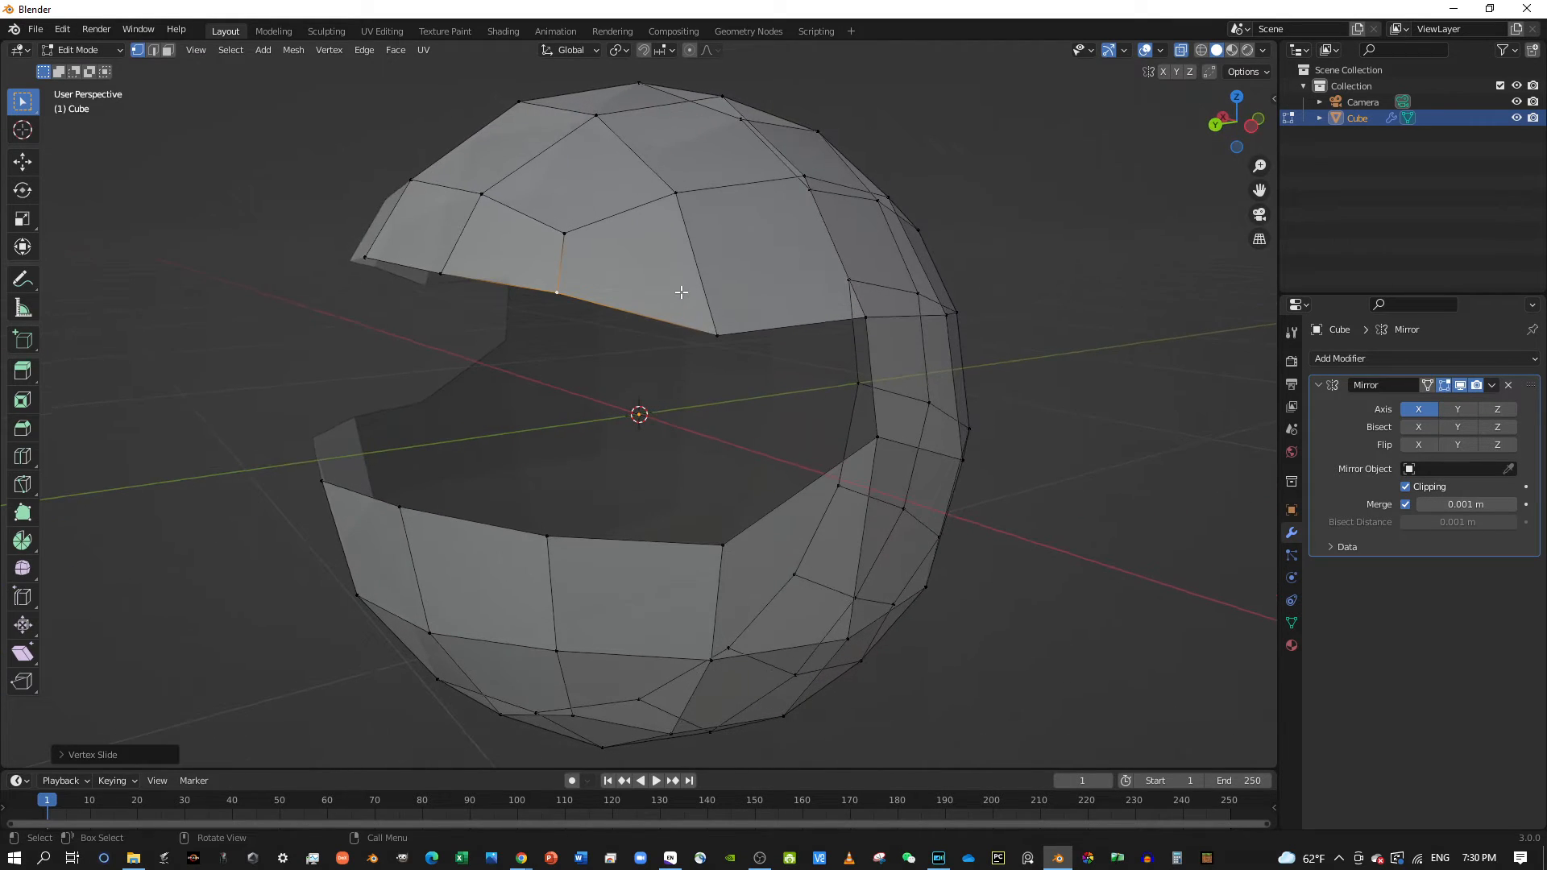
click(721, 334)
key(shift+v)
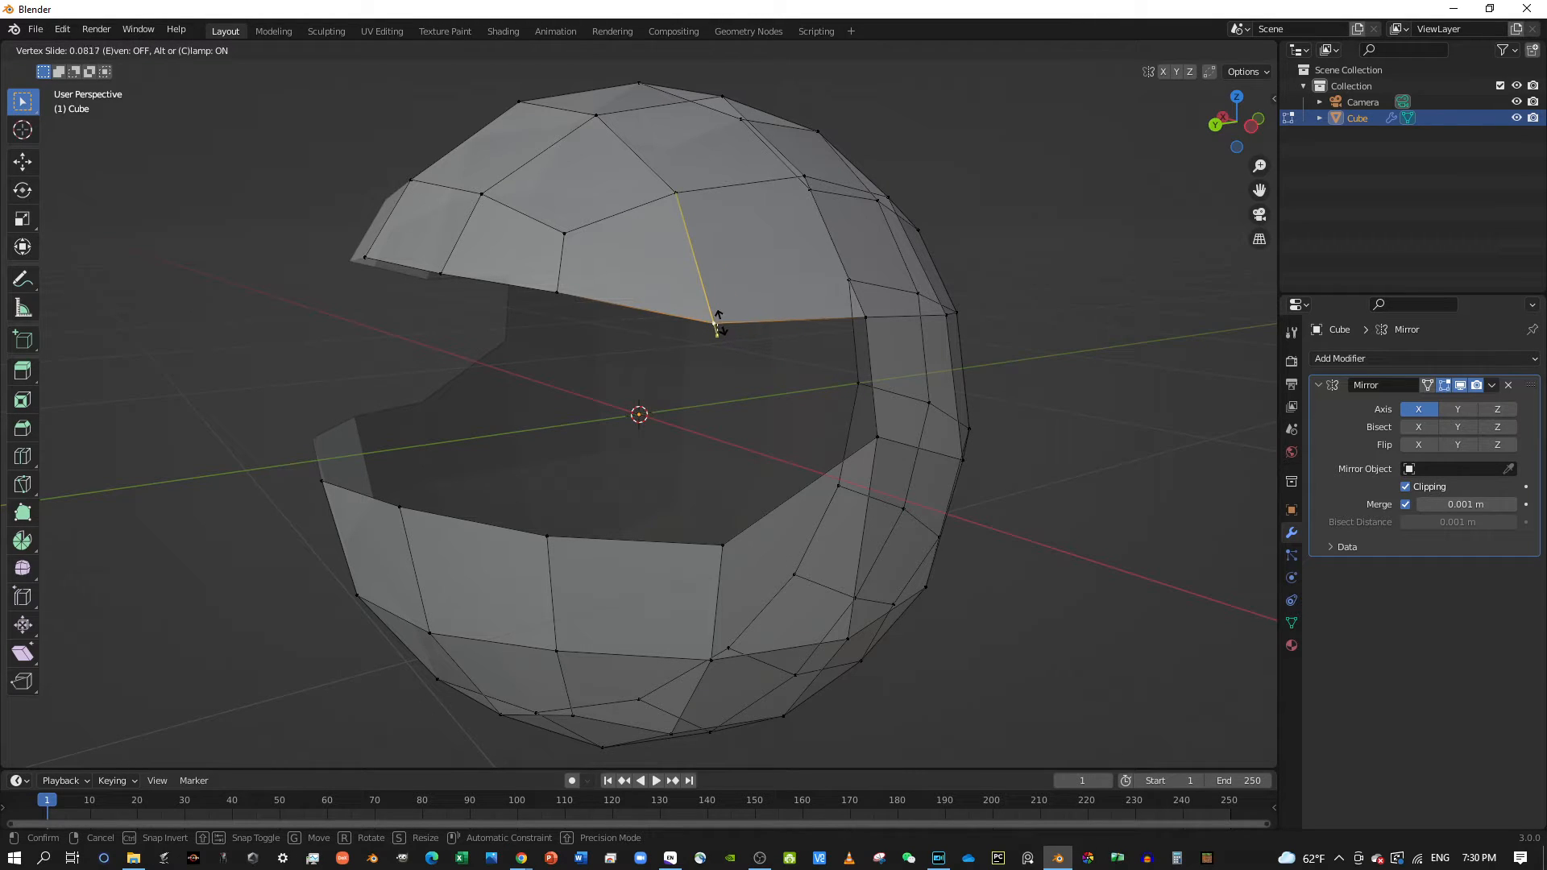
click(726, 310)
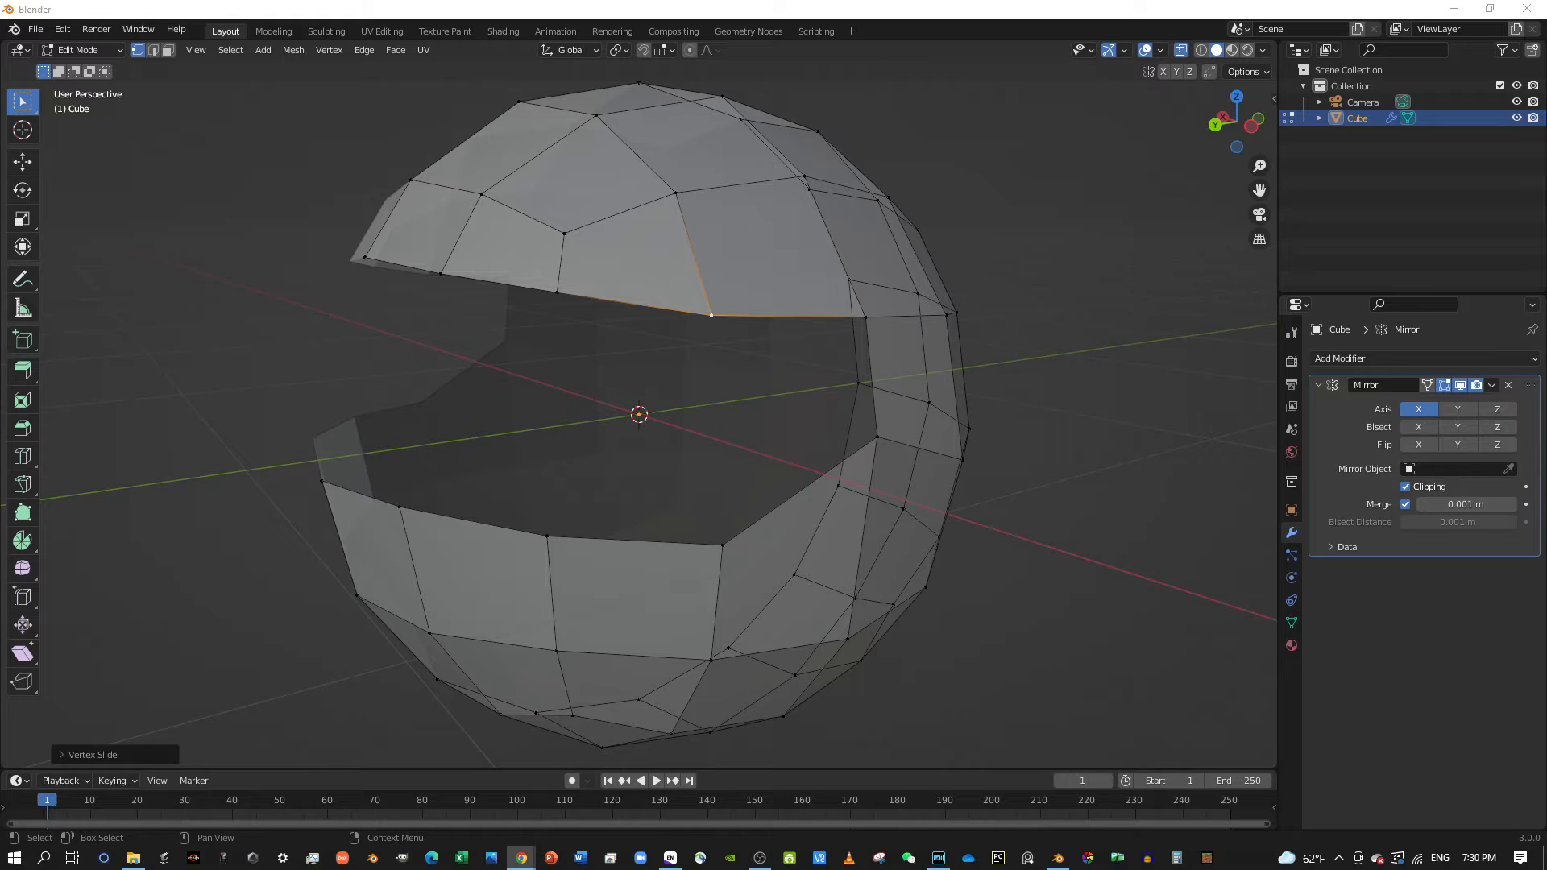
Return to Object Mode and turn off X-Ray display.
click(69, 51)
click(78, 73)
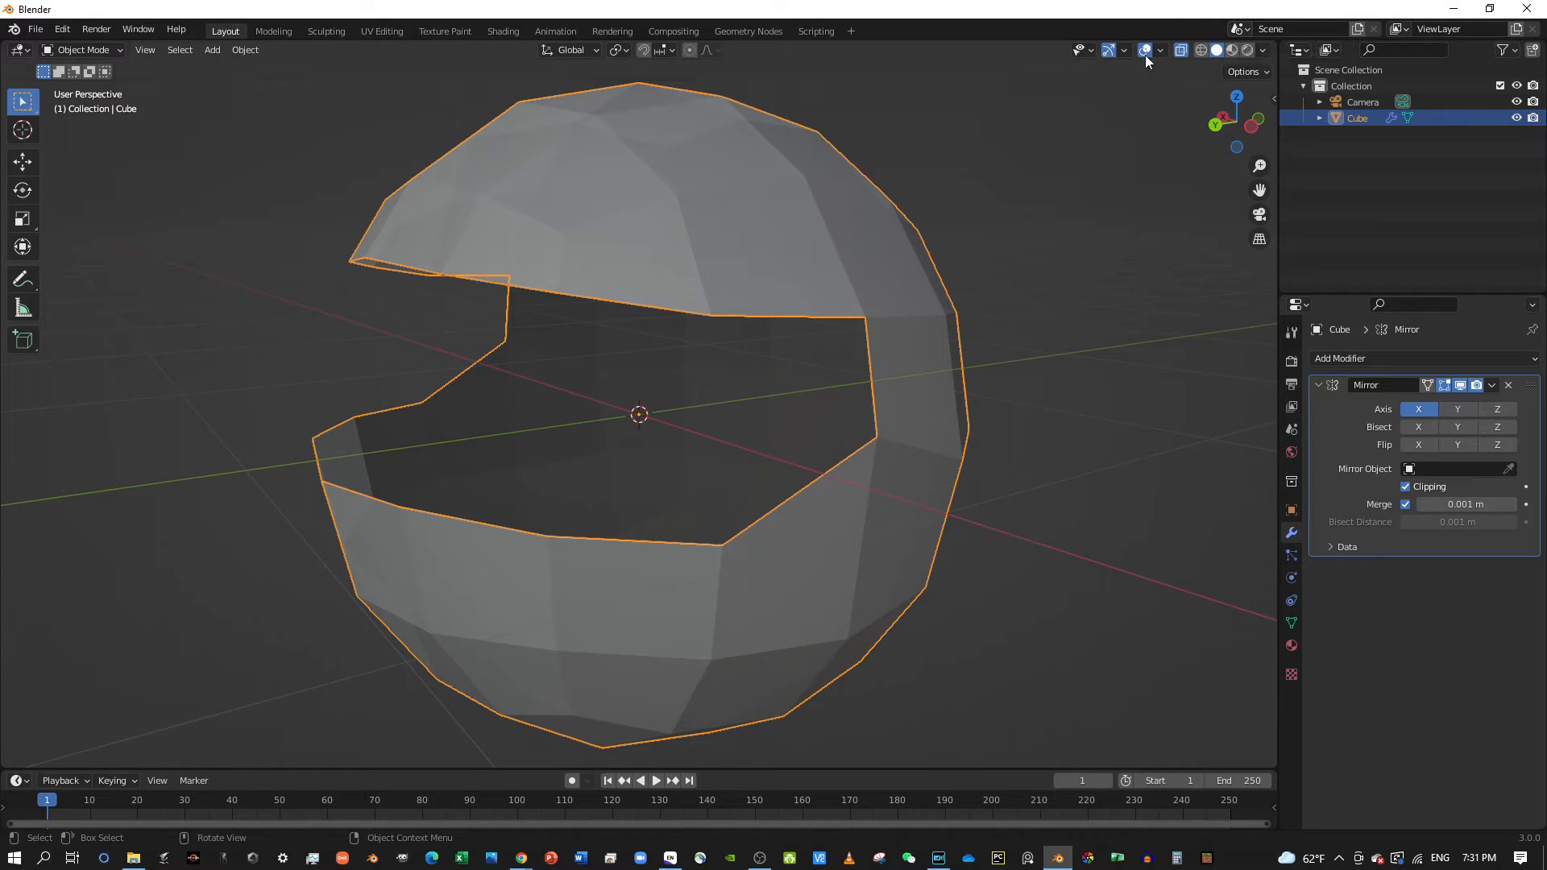
click(1180, 50)
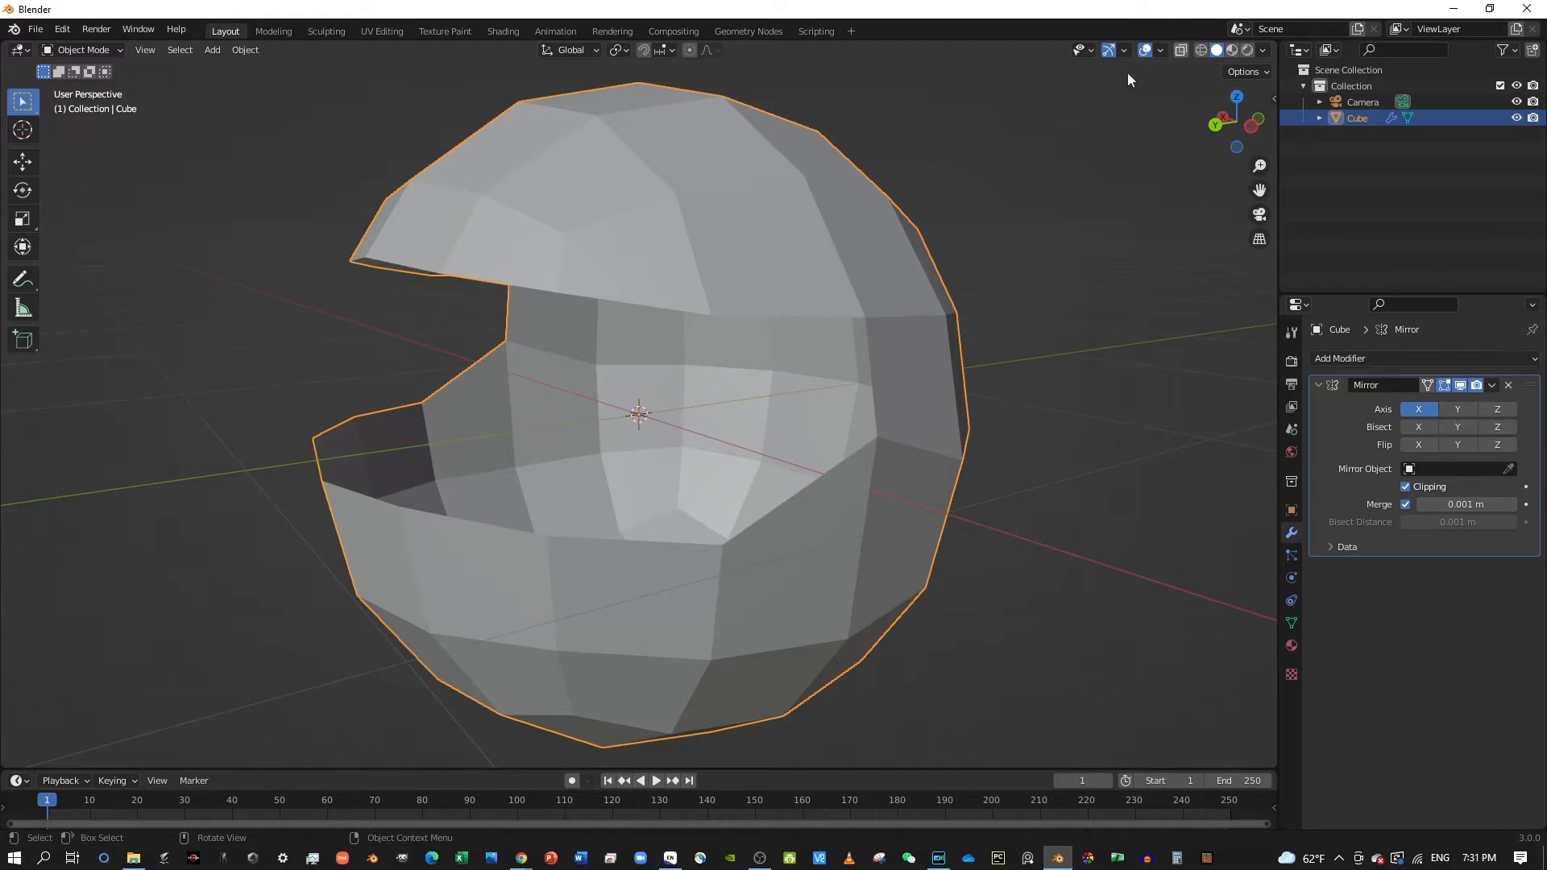
scroll(843, 474, down, 2)
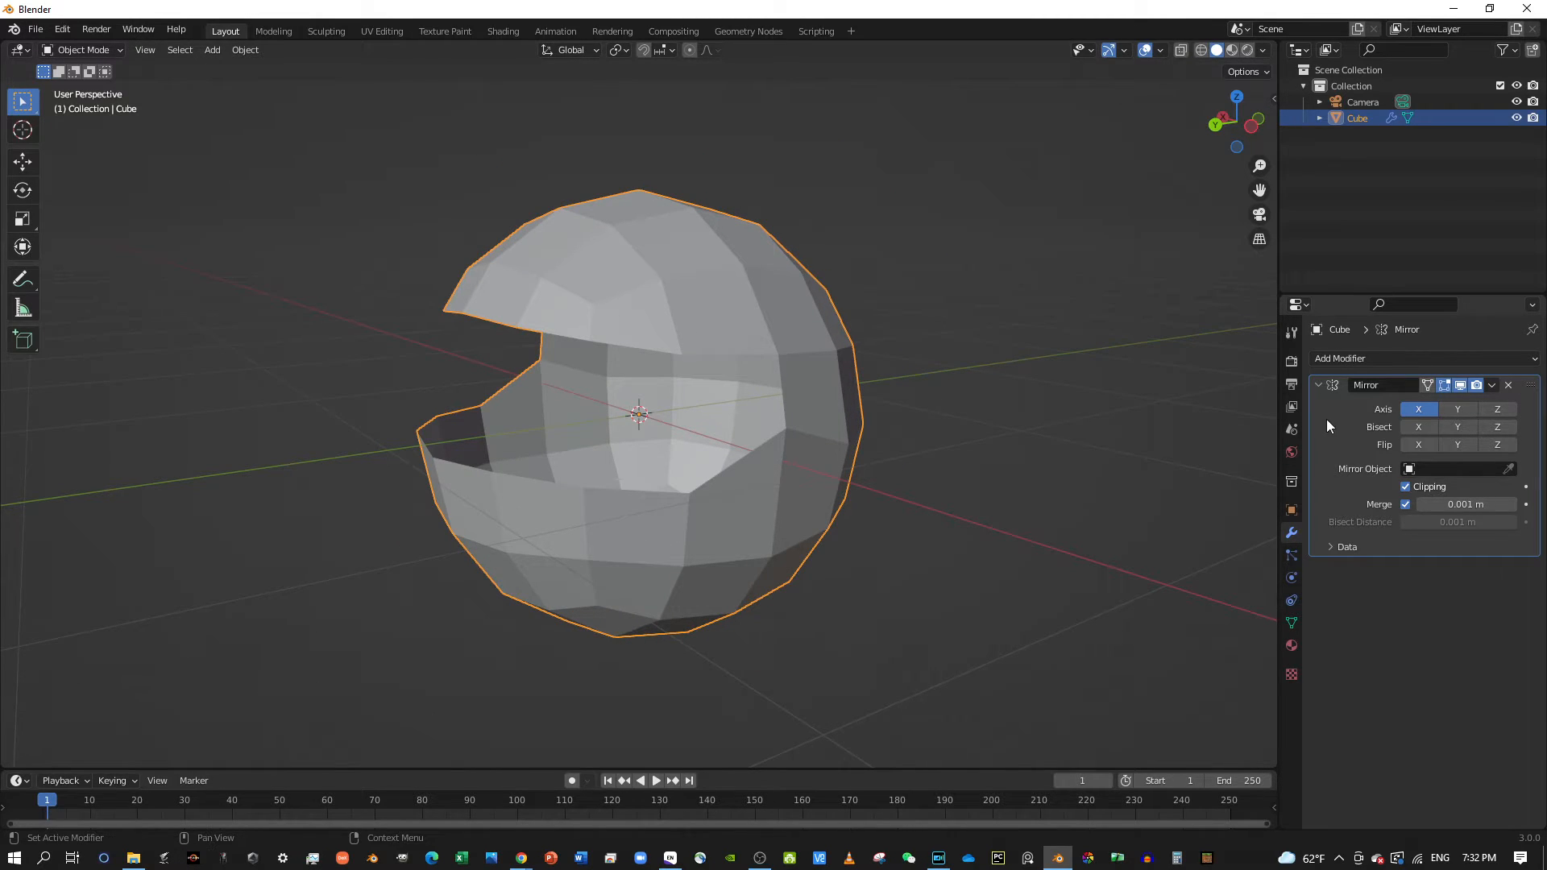
Add a Subdivision Surface modifier after the Mirror and set its viewport levels to 2.
click(1428, 359)
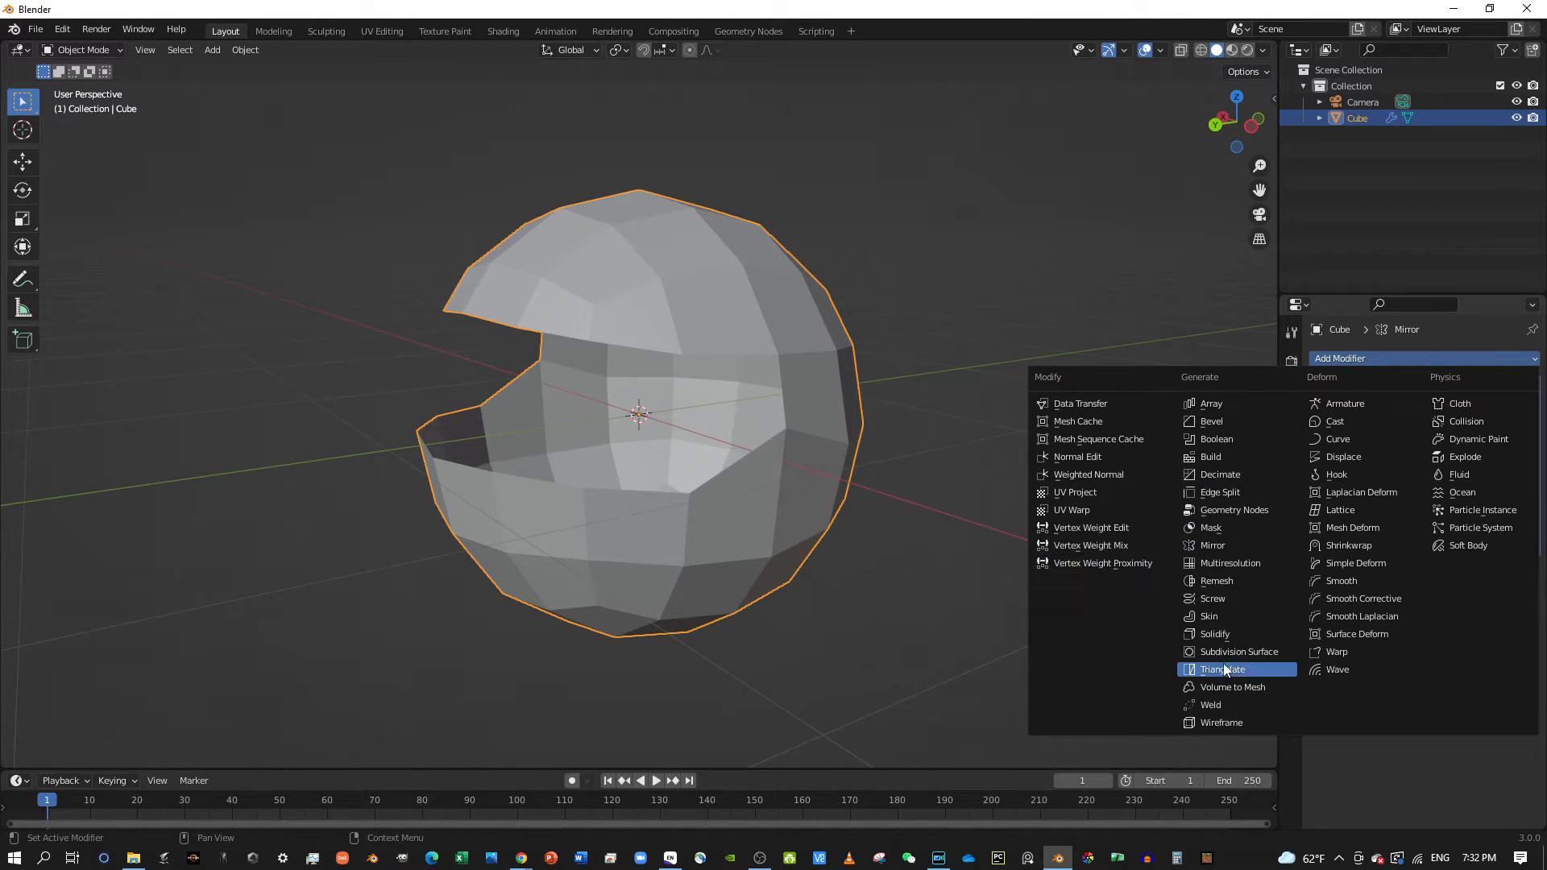
click(1183, 651)
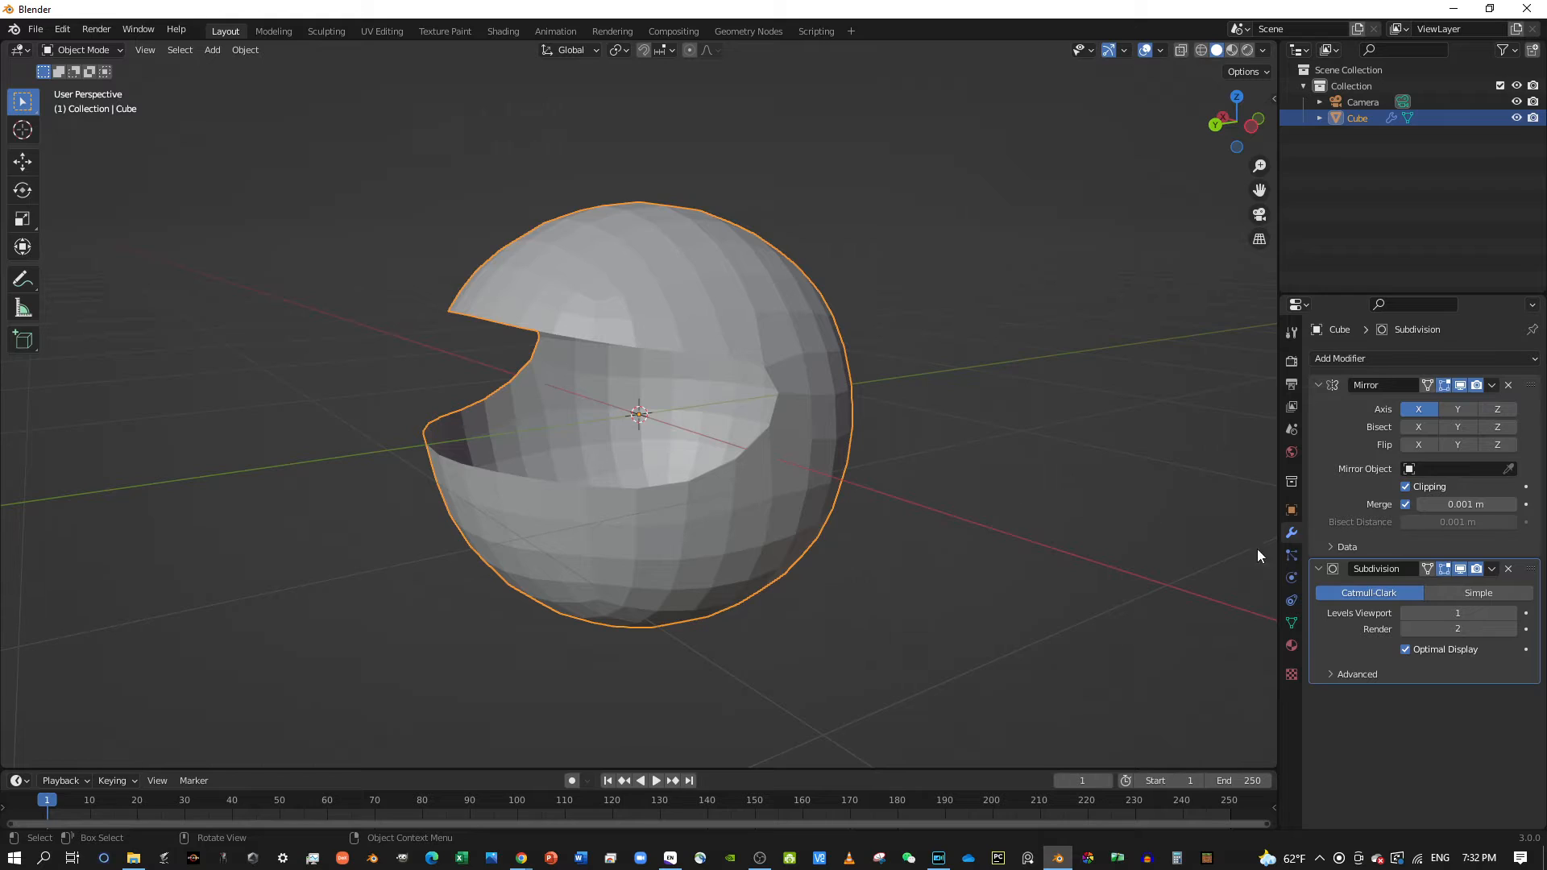
click(1511, 615)
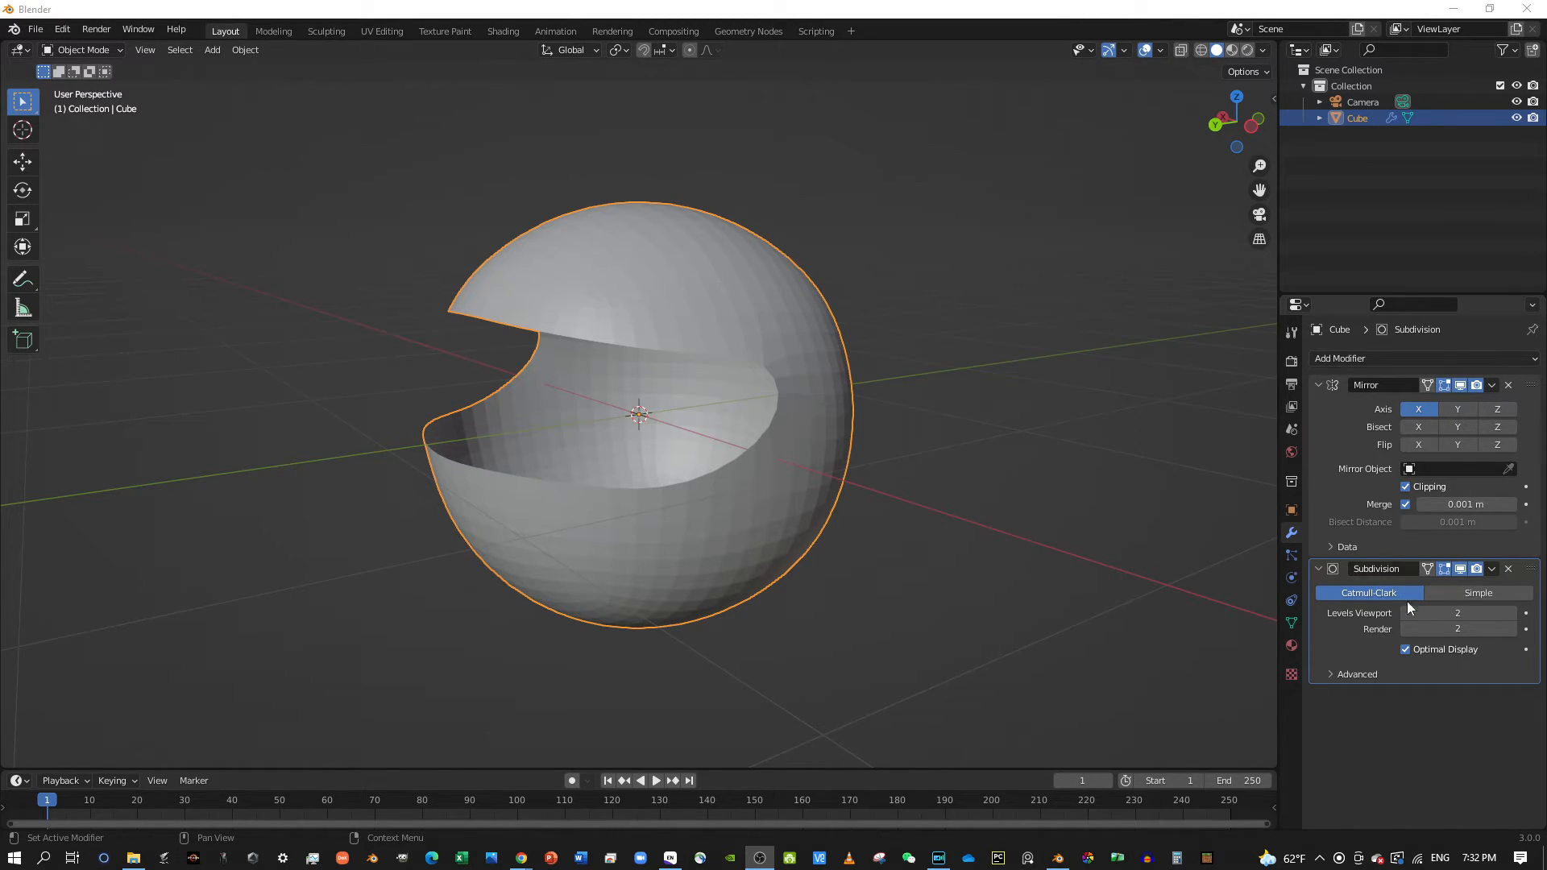
Apply Shade Smooth to the opened sphere.
click(788, 413)
right_click(715, 332)
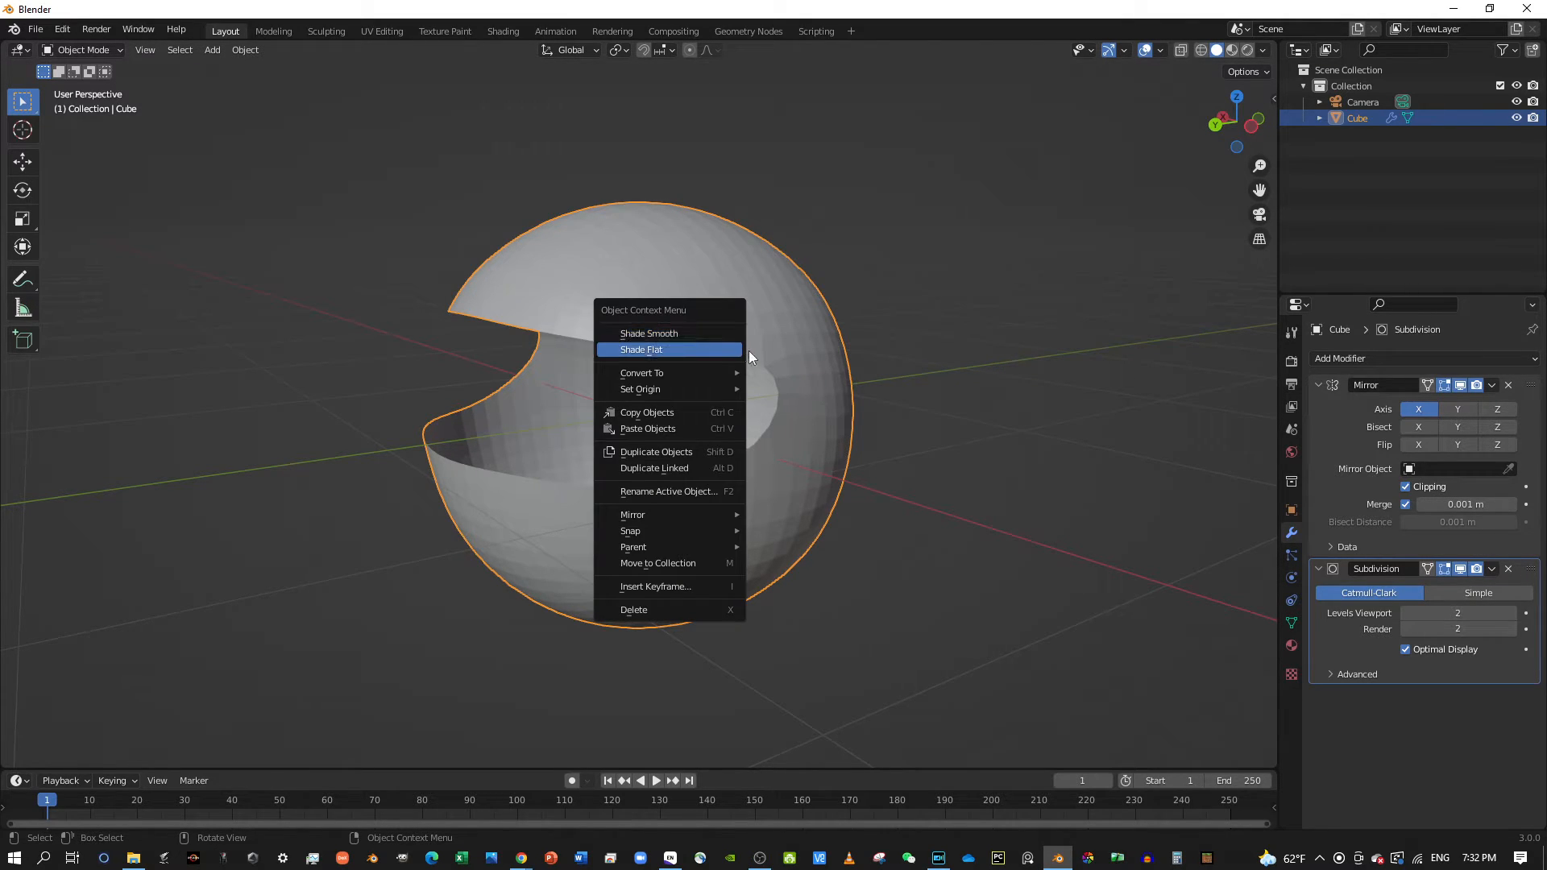
click(731, 338)
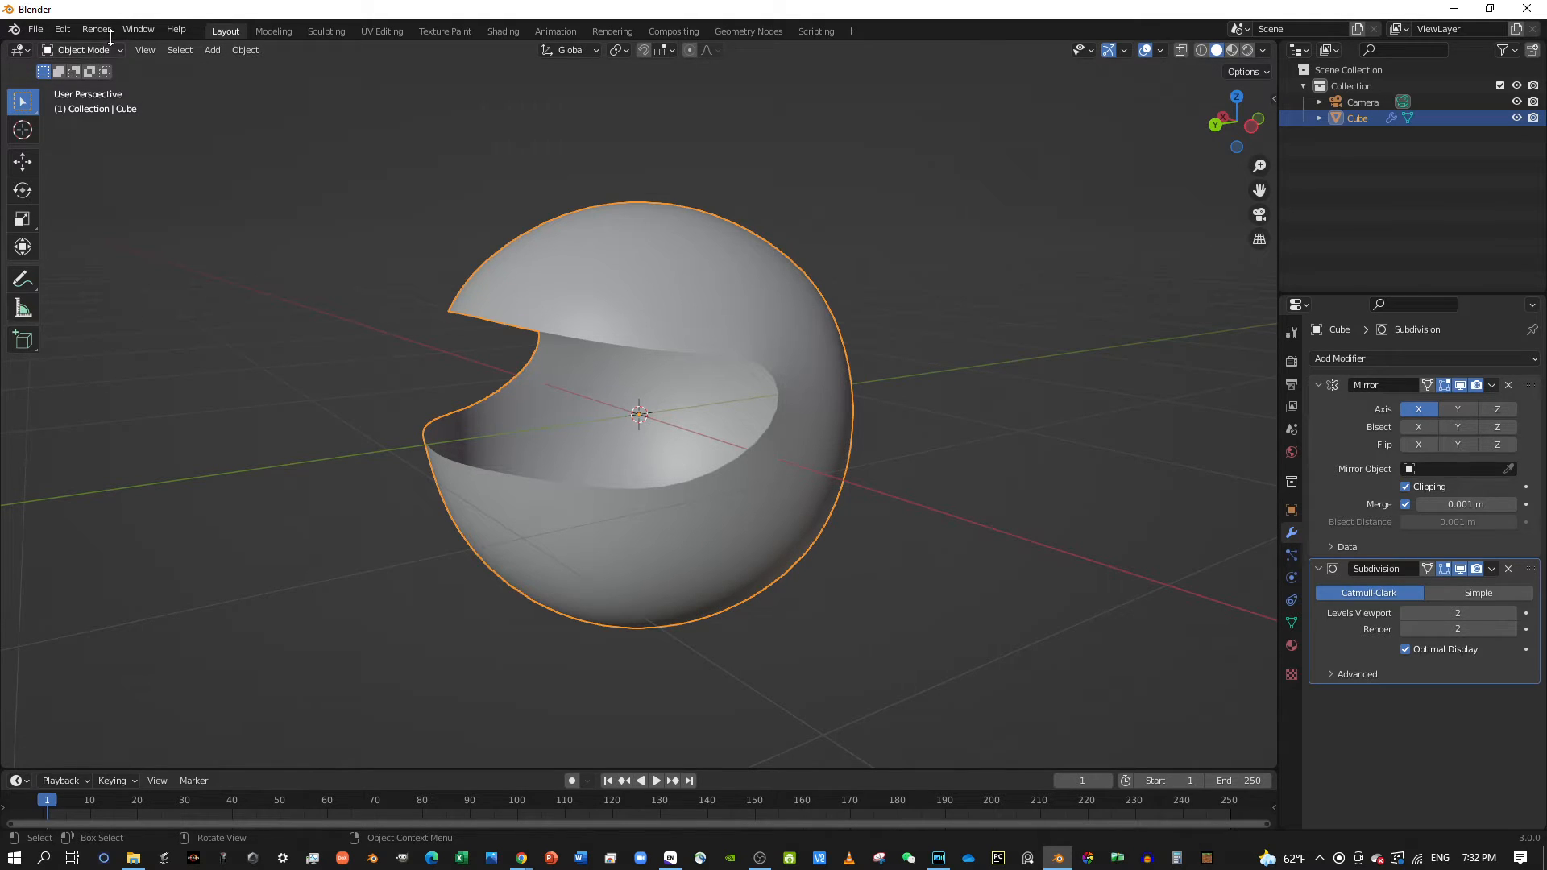
Enter Edit Mode with edge selection and select the whole edge loop around the opening's rim.
click(76, 56)
click(109, 85)
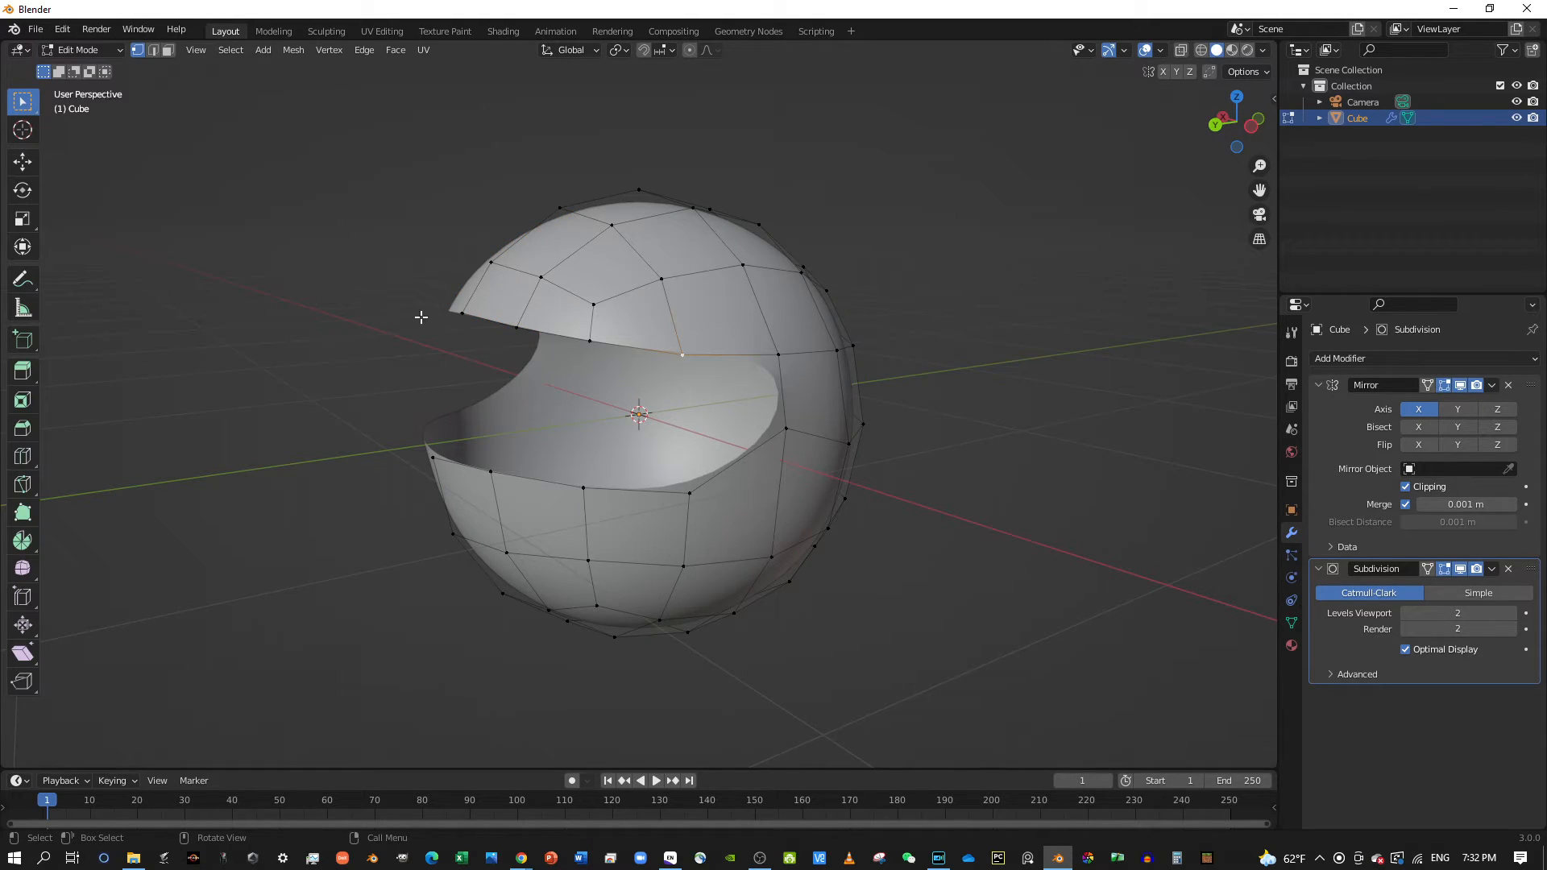
click(151, 53)
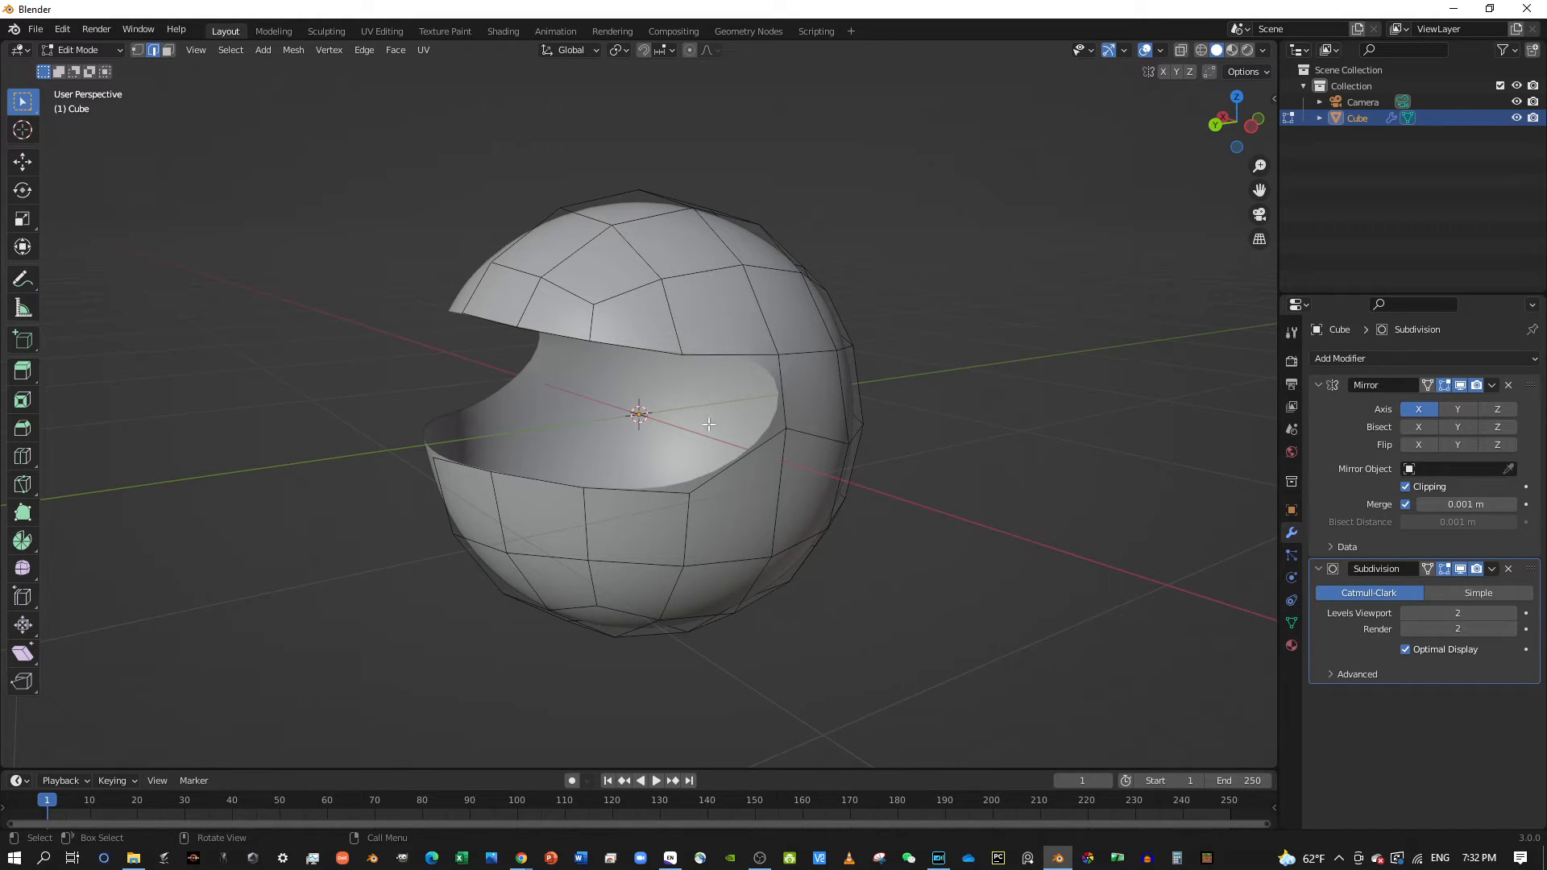
key(alt)
alt+click(613, 345)
alt+middle_drag(615, 346, 654, 396)
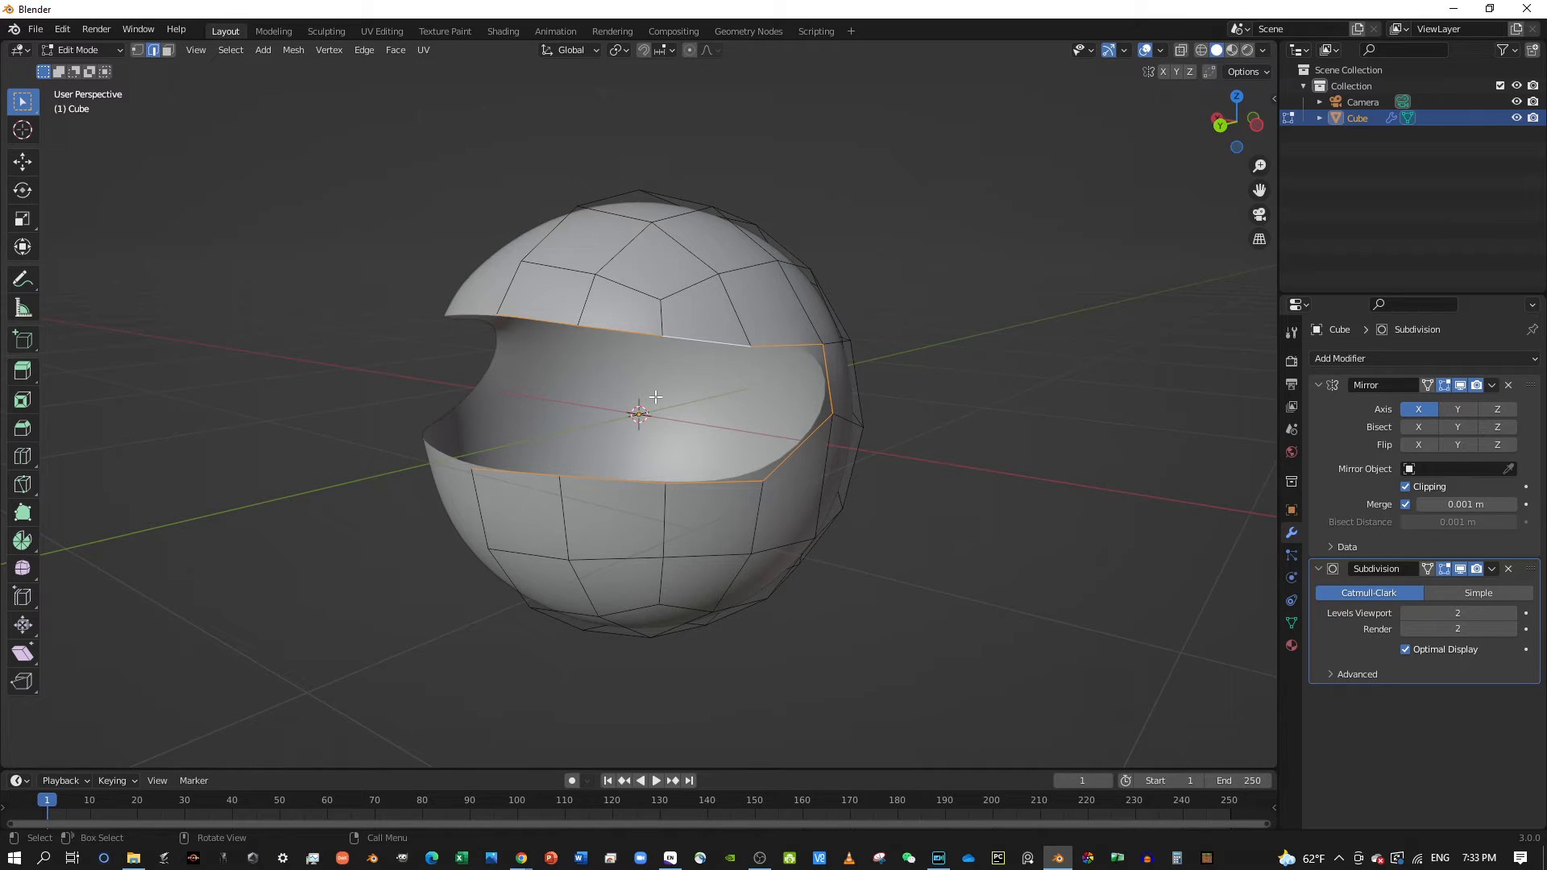
Duplicate the rim edge loop in place and separate the selection into its own object.
key(g)
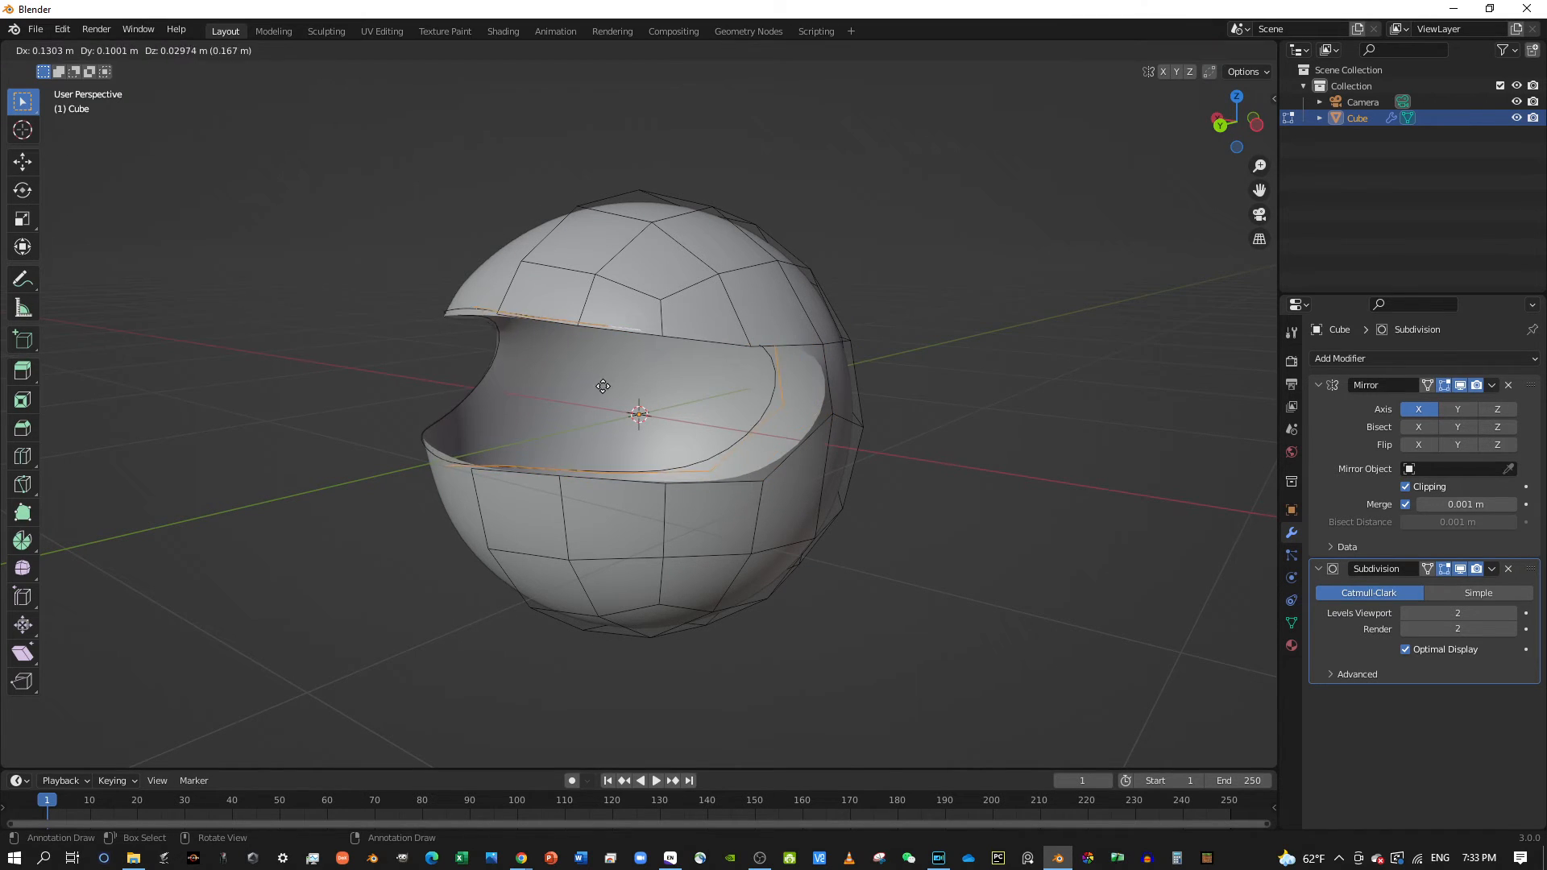
key(Escape)
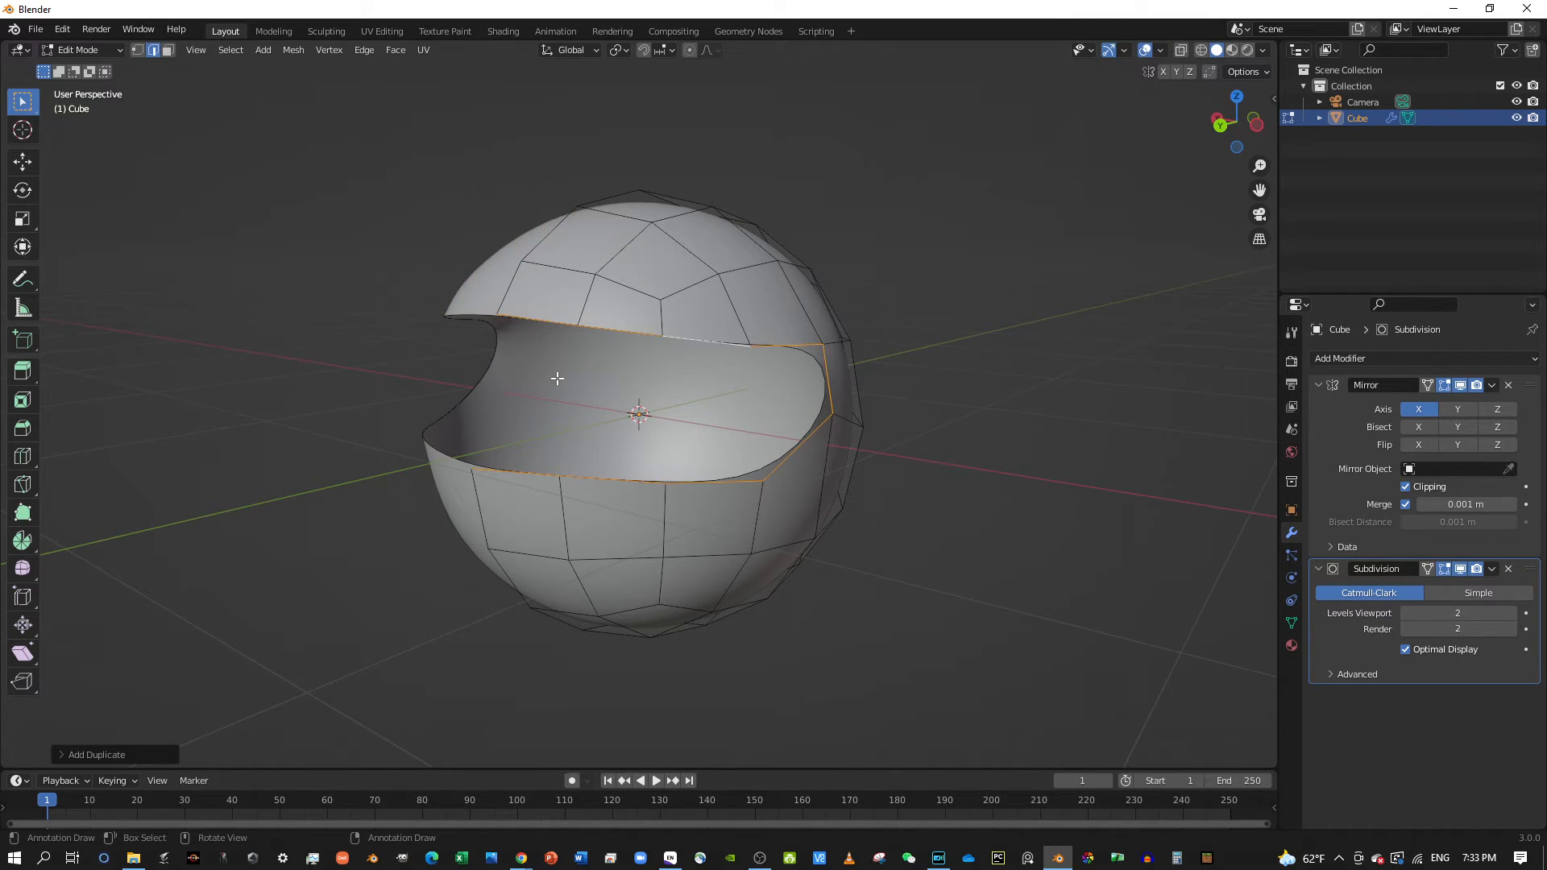
key(p)
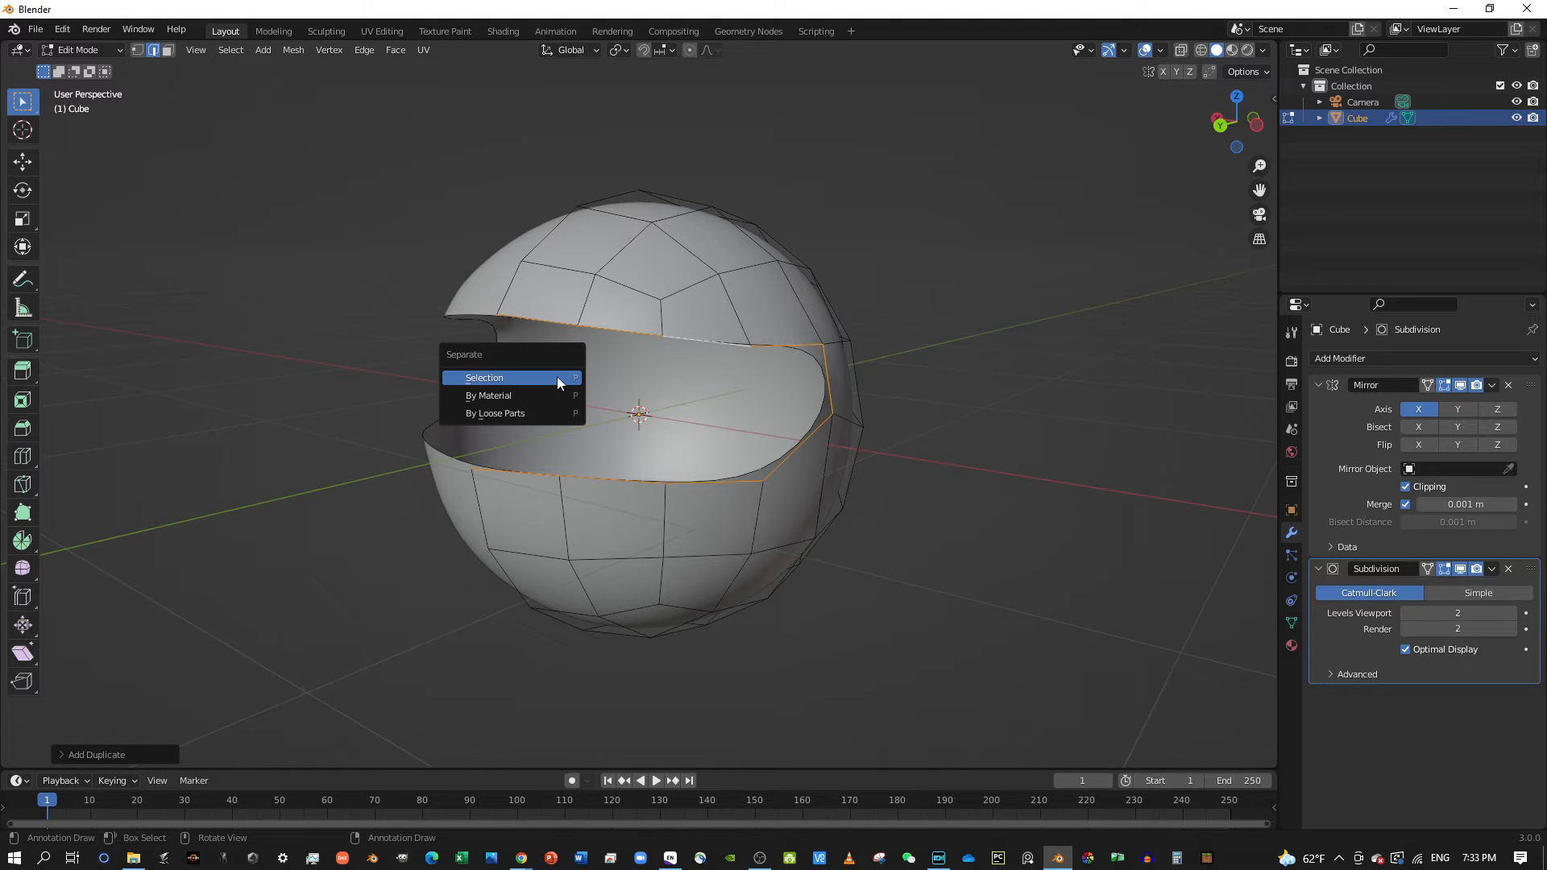
click(558, 379)
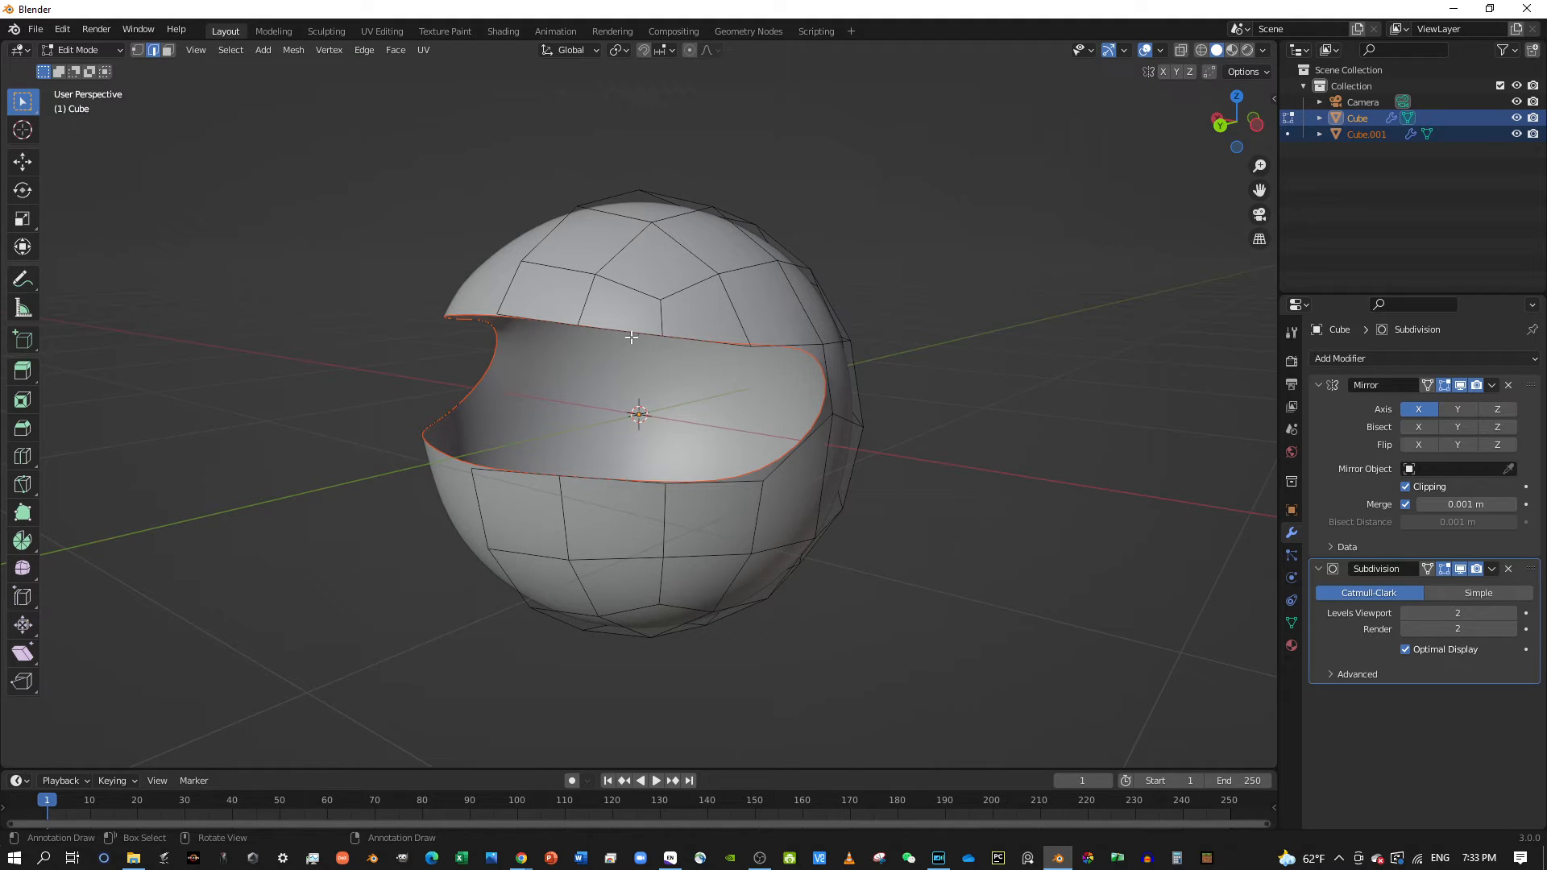
Leave Edit Mode for Object Mode and select only the sphere object.
key(g)
middle_drag(683, 306, 744, 323)
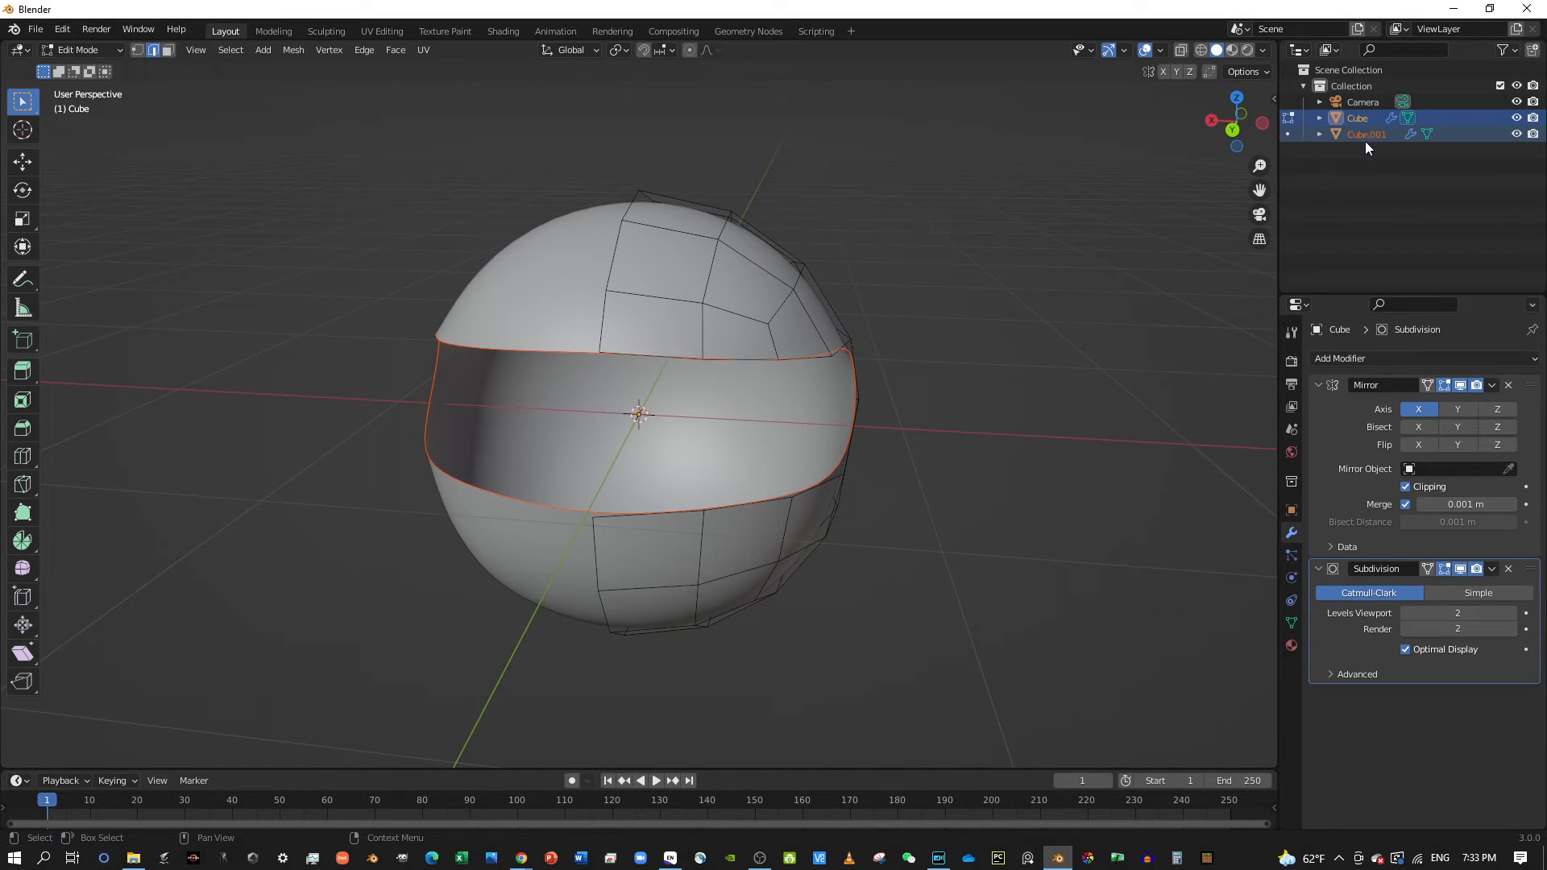
shift+click(851, 355)
click(87, 51)
click(81, 68)
click(765, 355)
click(739, 329)
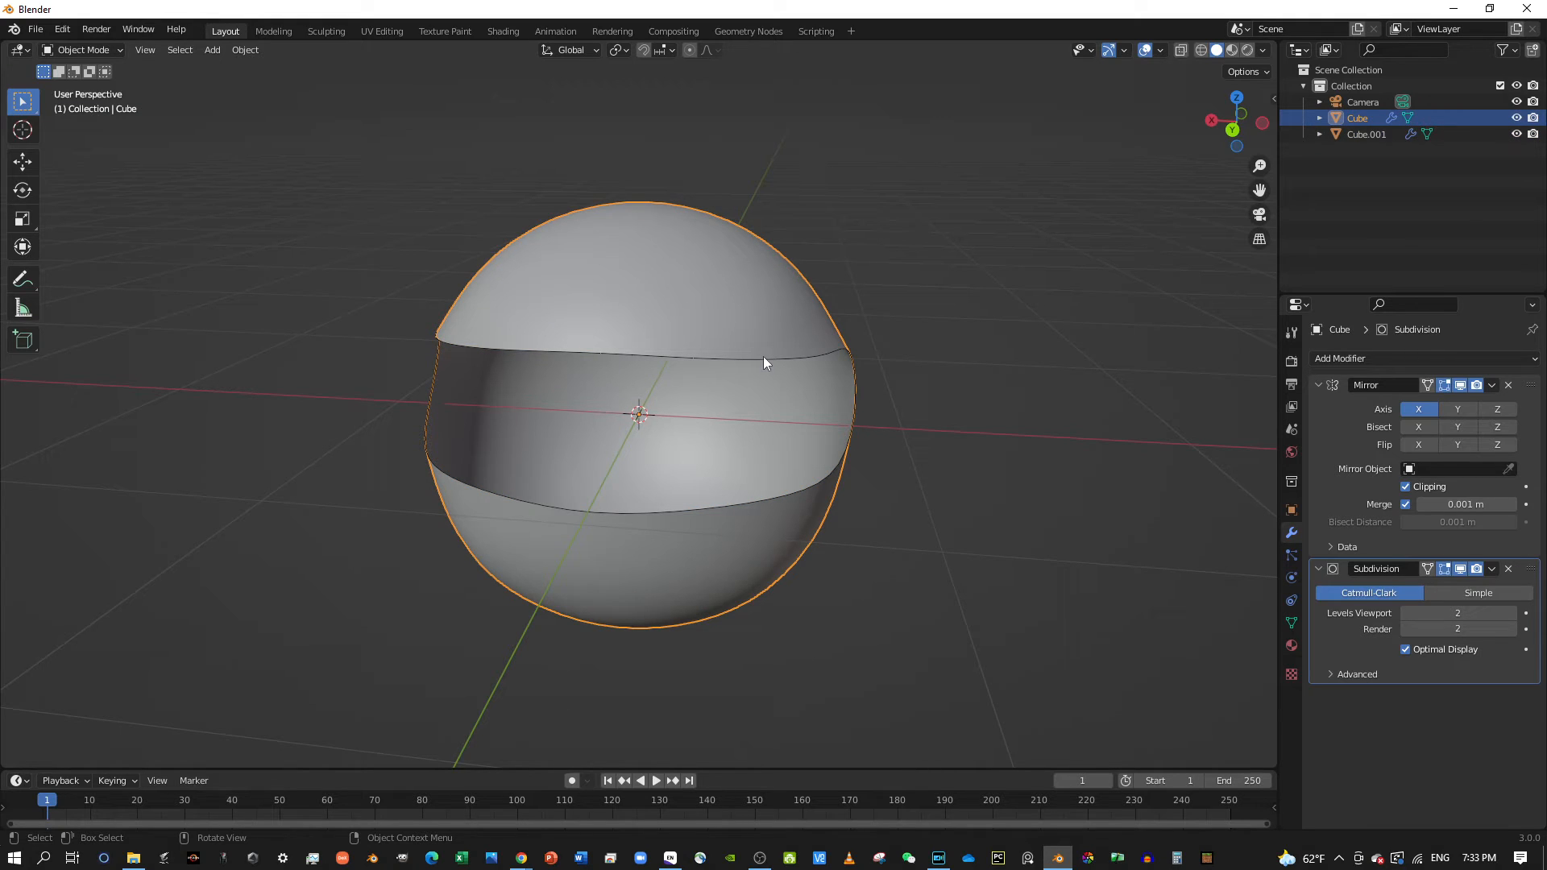
On the separated rim object, lower the Subdivision viewport level to 1 and apply its Mirror and Subdivision modifiers.
click(762, 356)
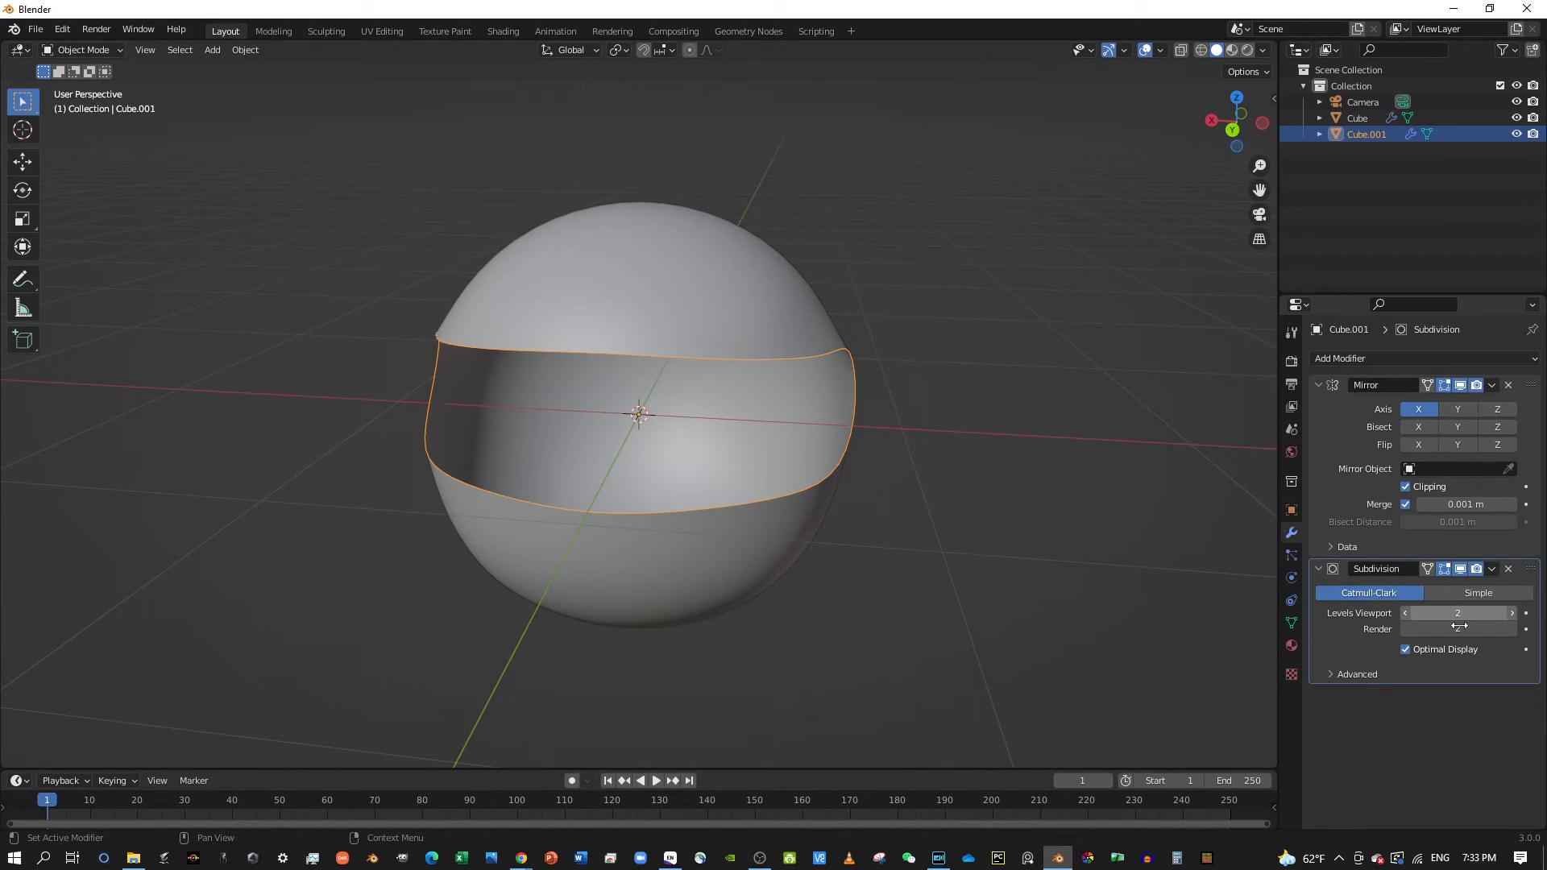
click(1406, 612)
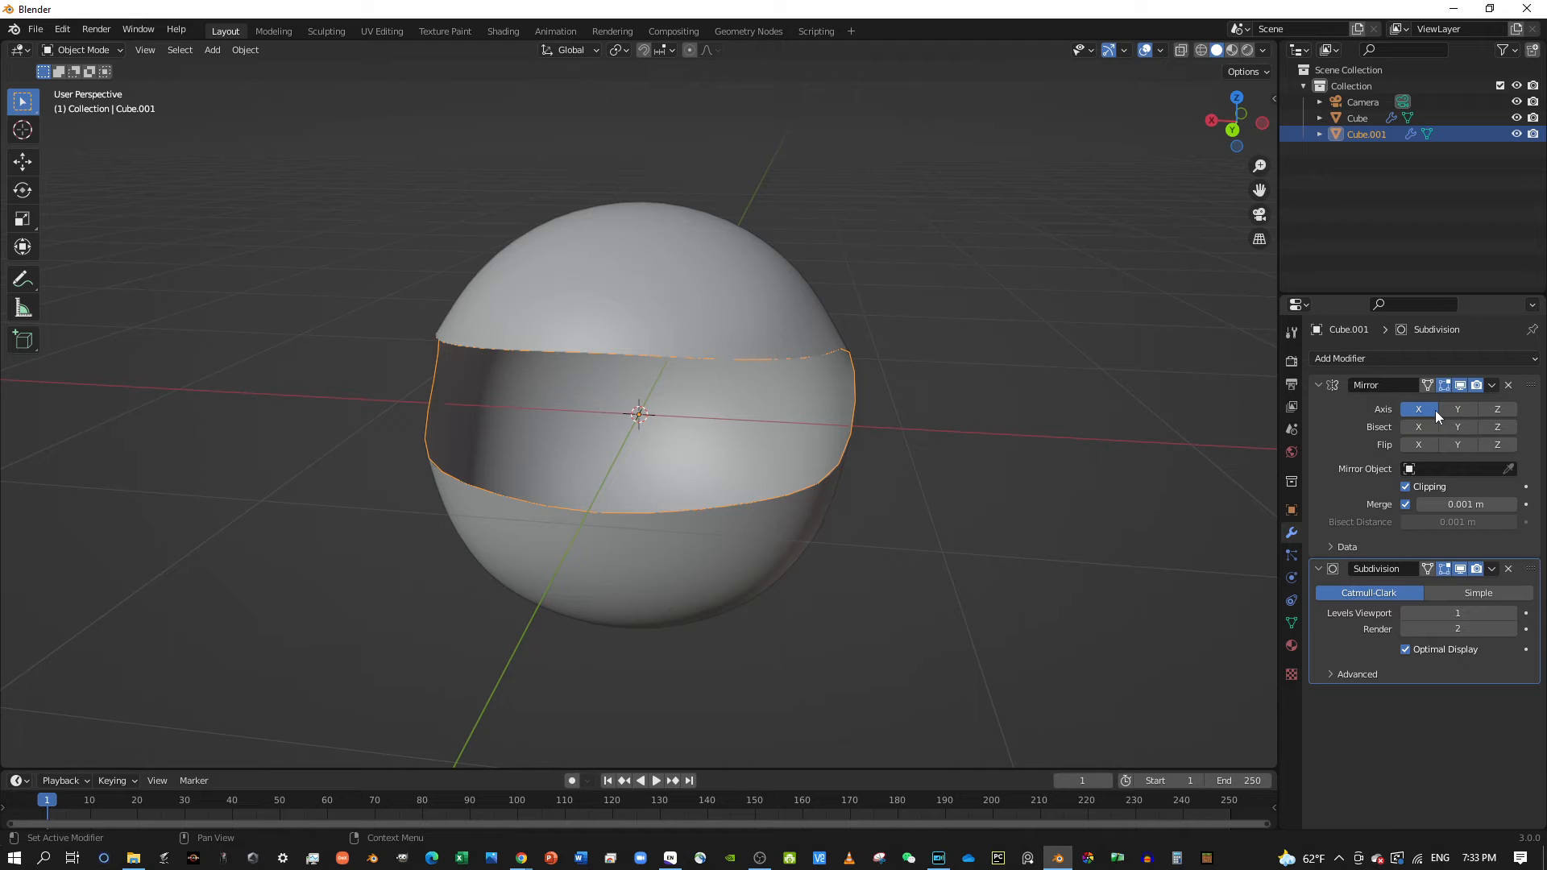
click(1491, 385)
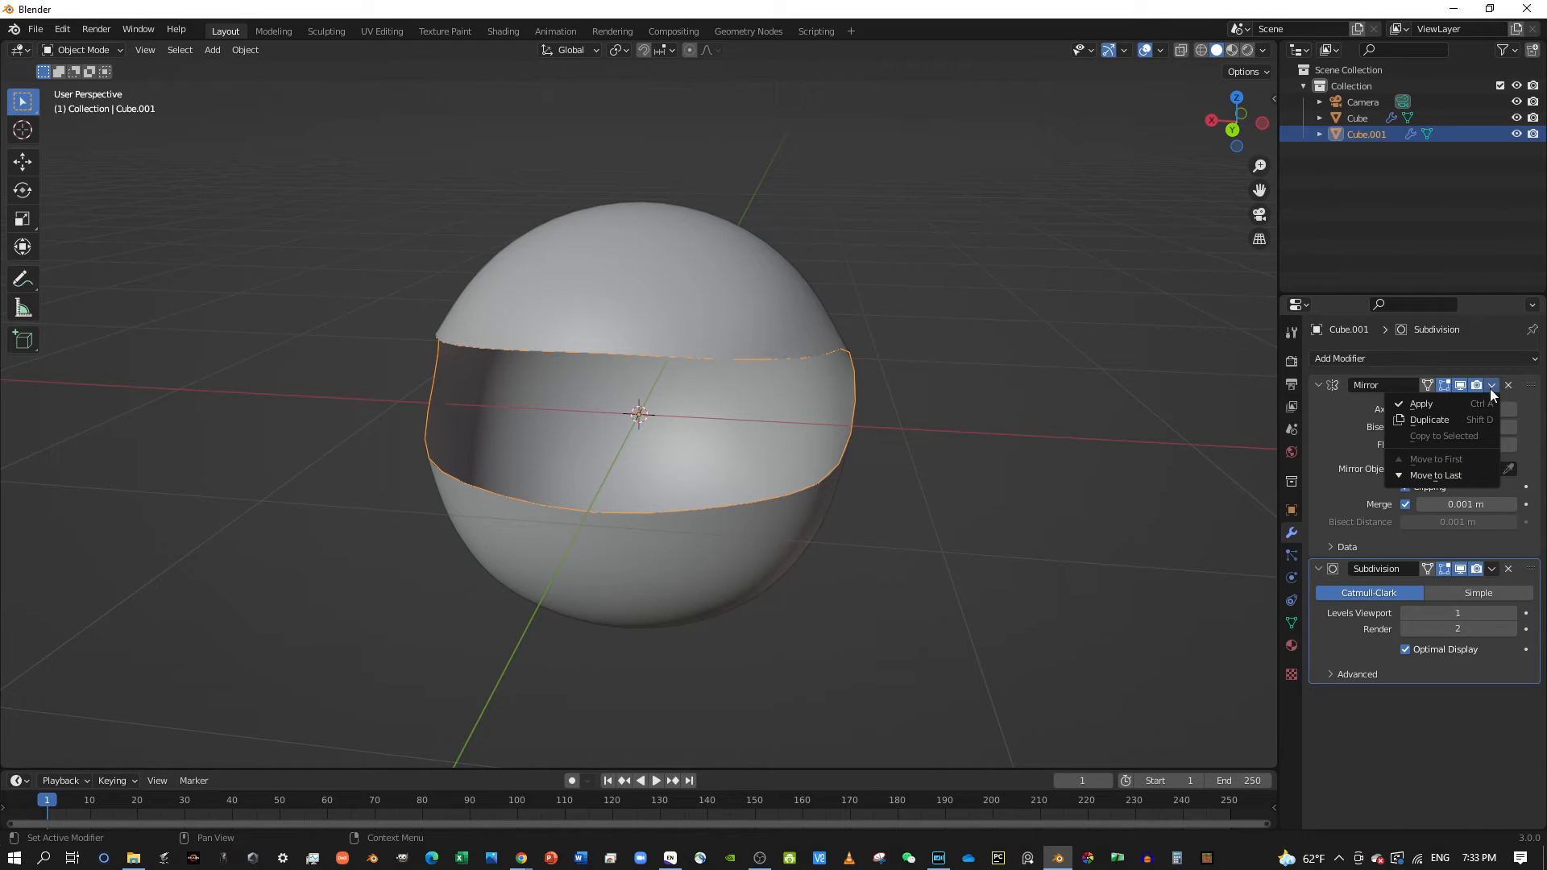
click(1455, 404)
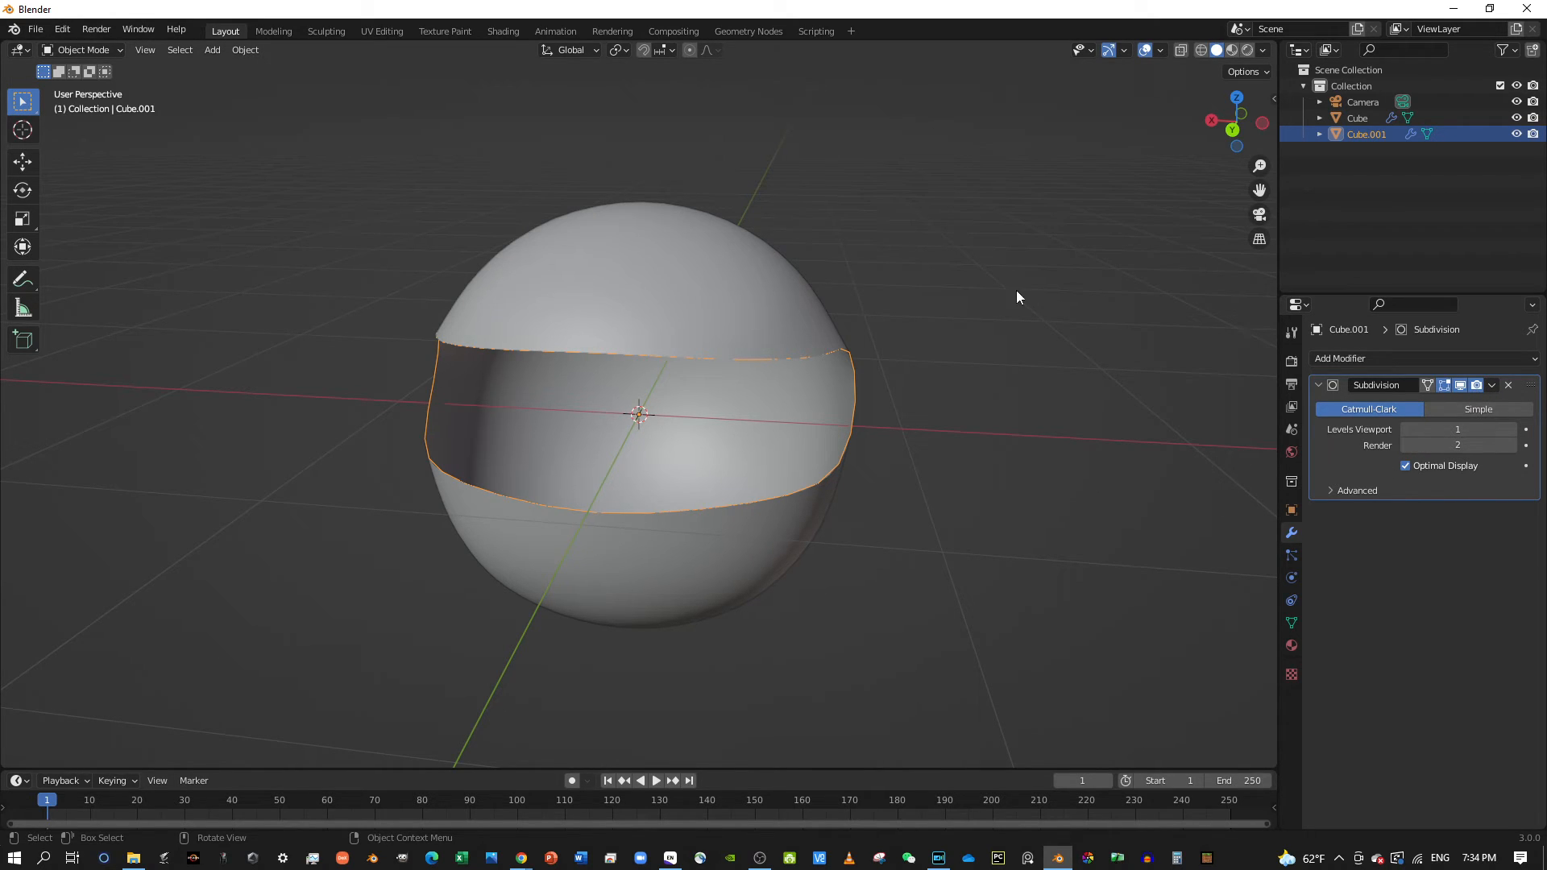
click(1491, 385)
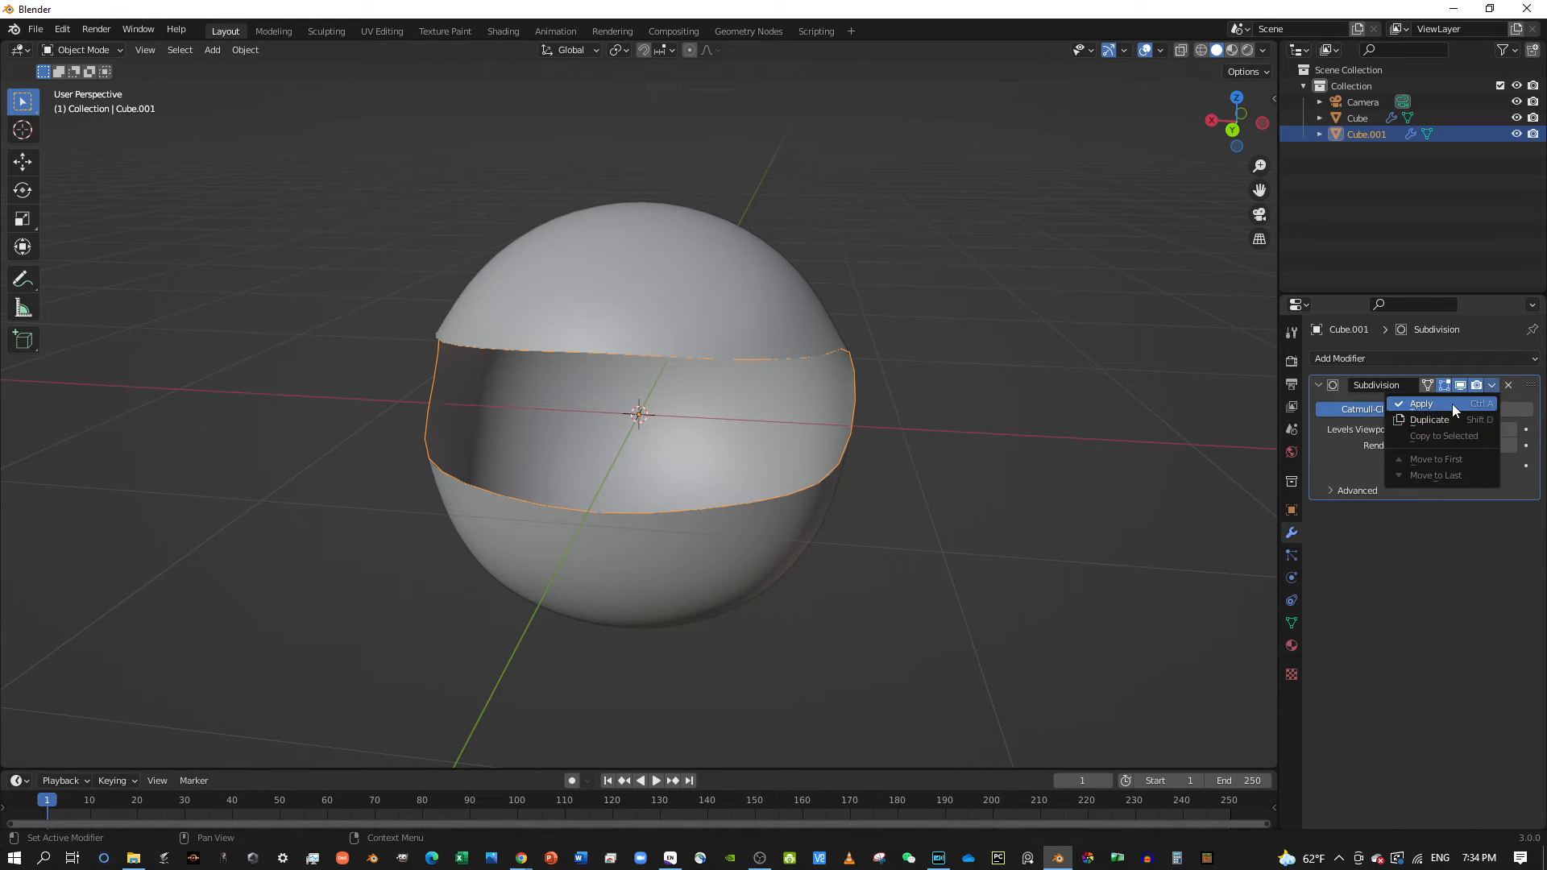
click(1444, 406)
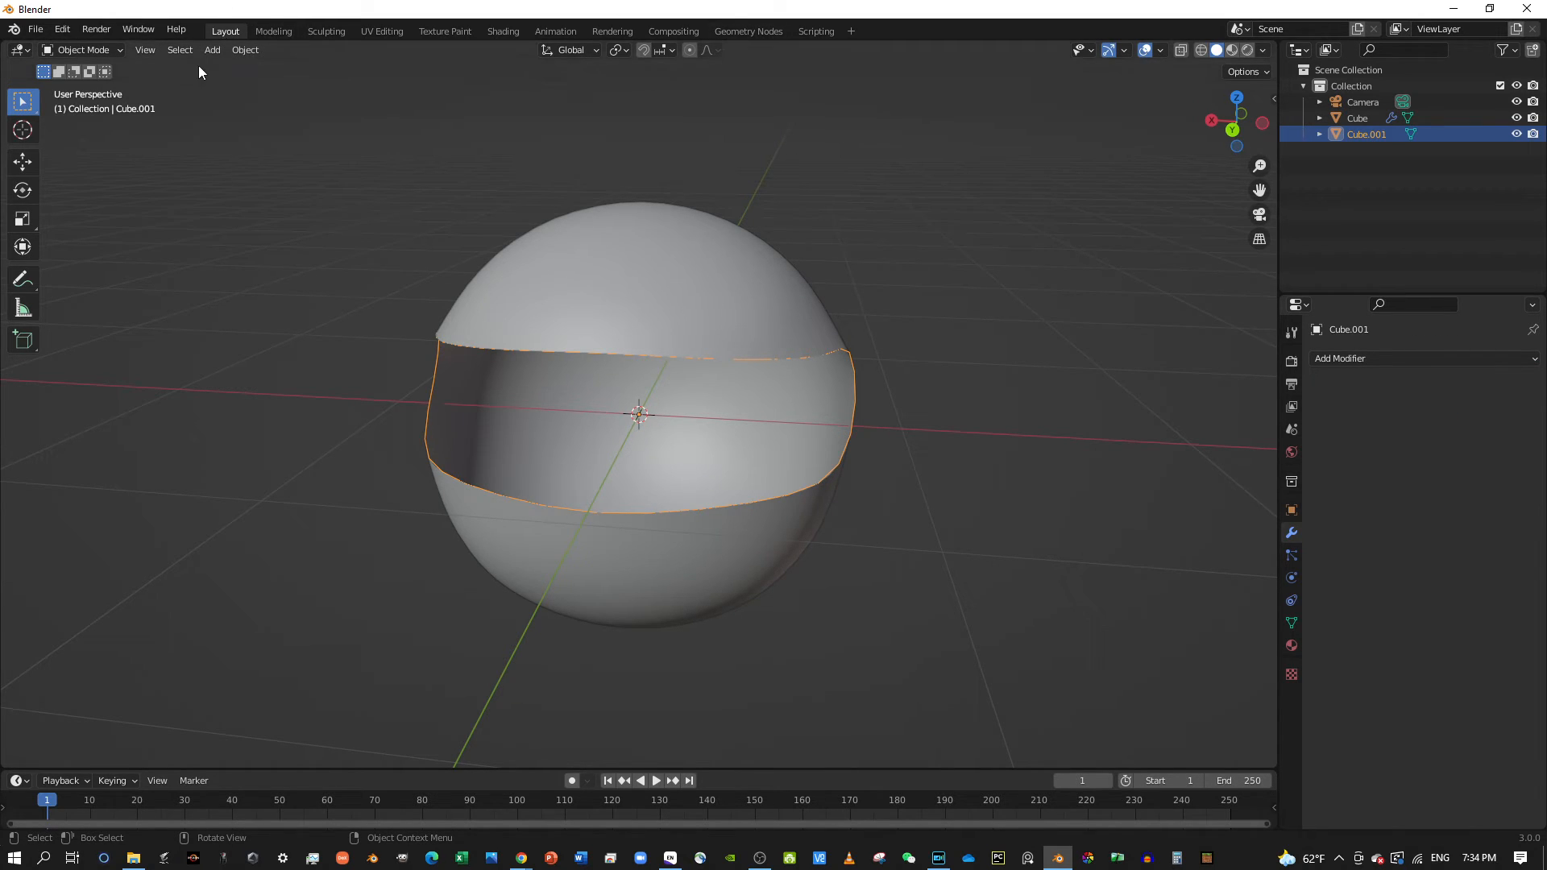
Convert the rim object from a mesh to a curve, keeping Curve as the conversion target.
click(236, 50)
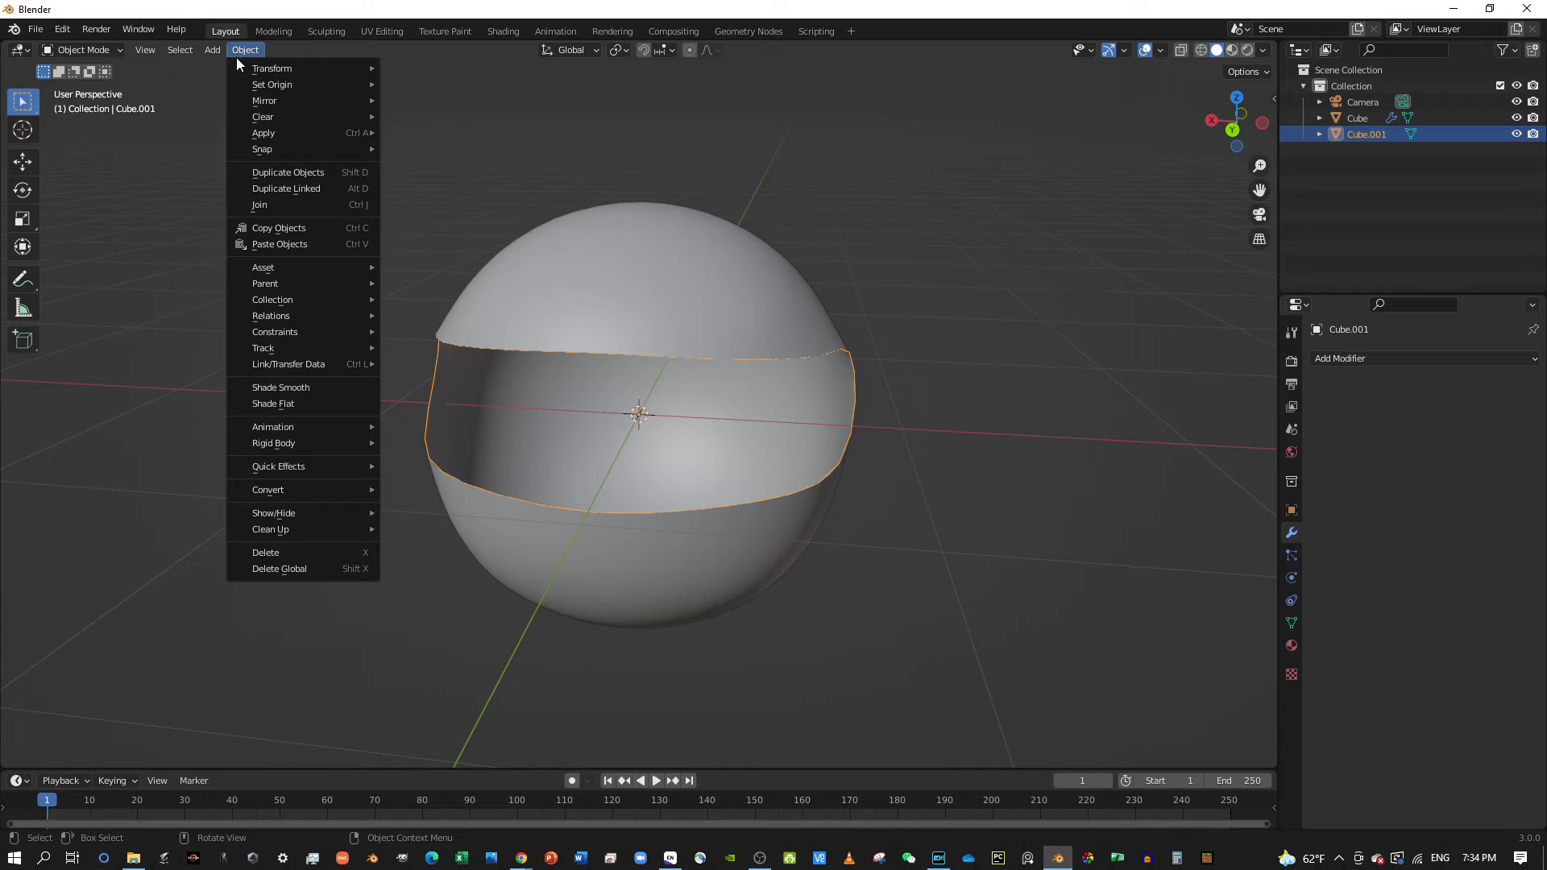
click(236, 50)
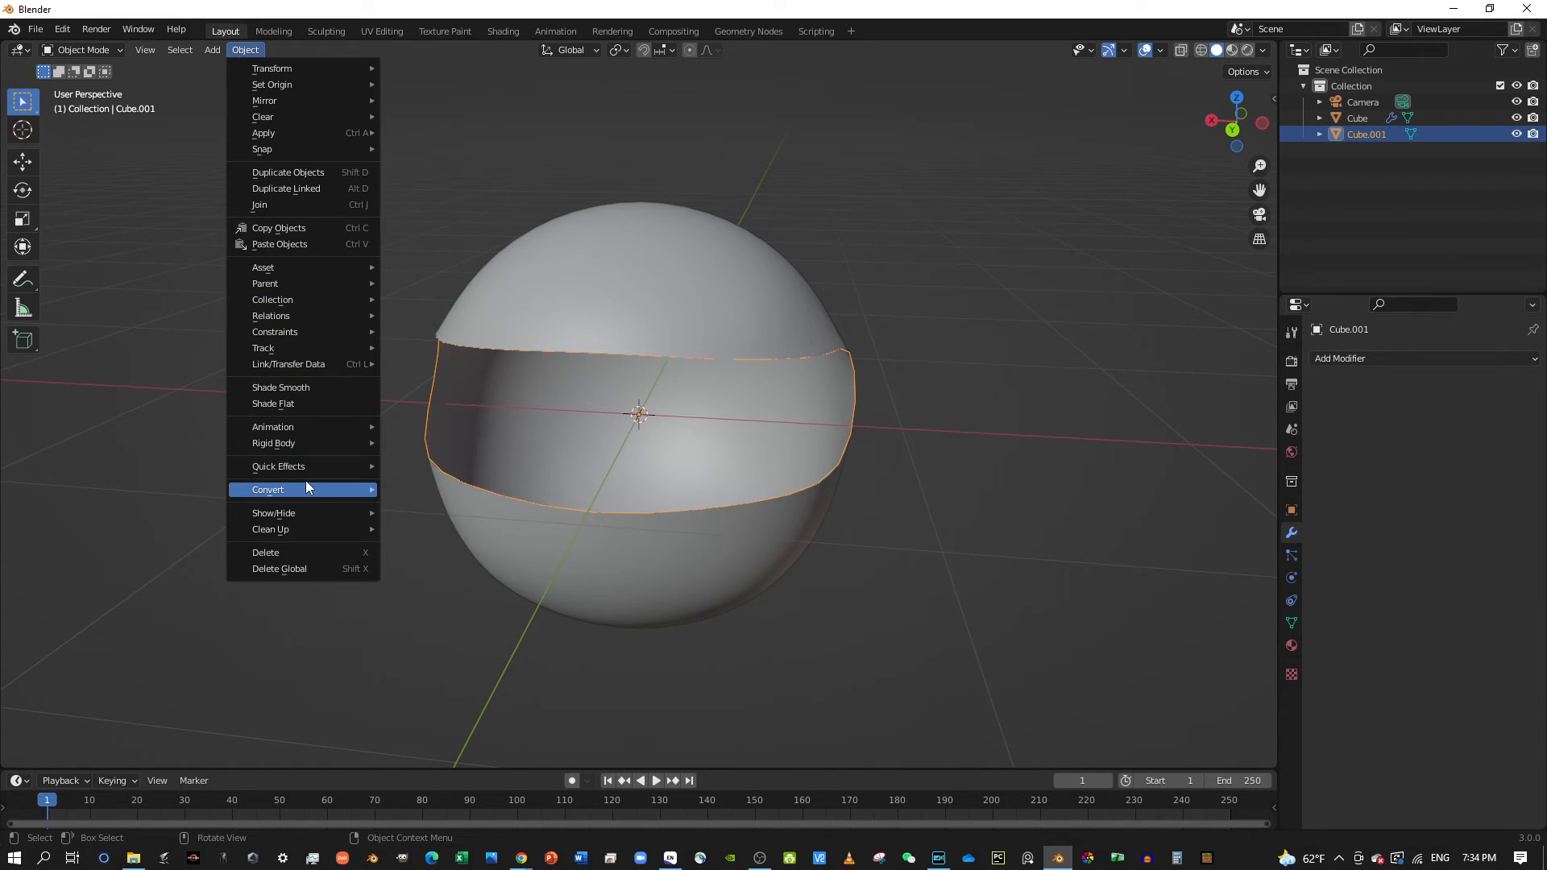
mouse_move(348, 491)
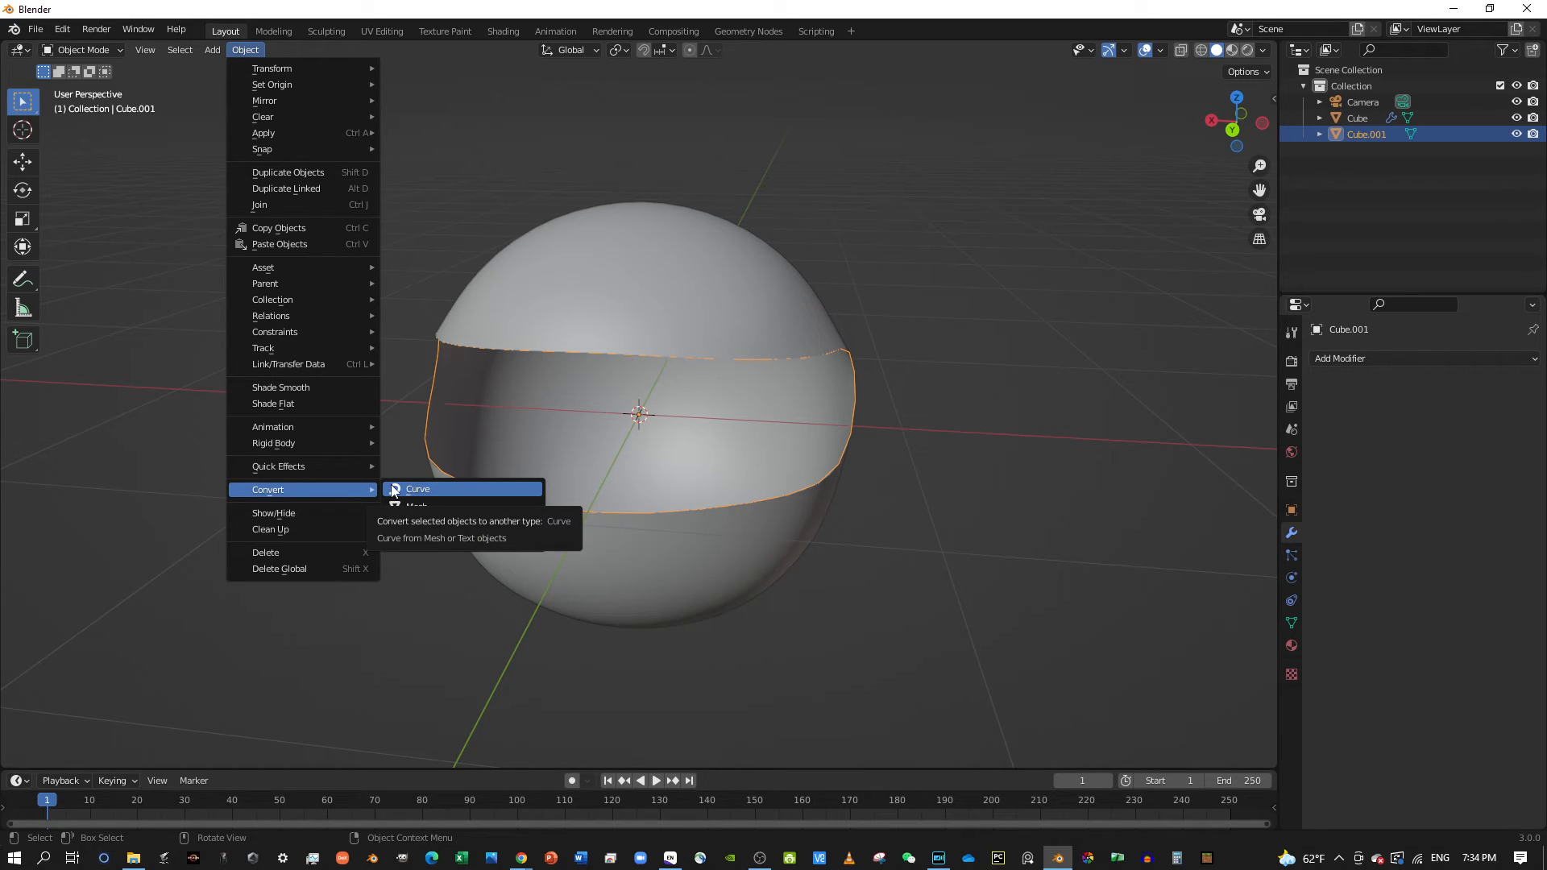
click(504, 486)
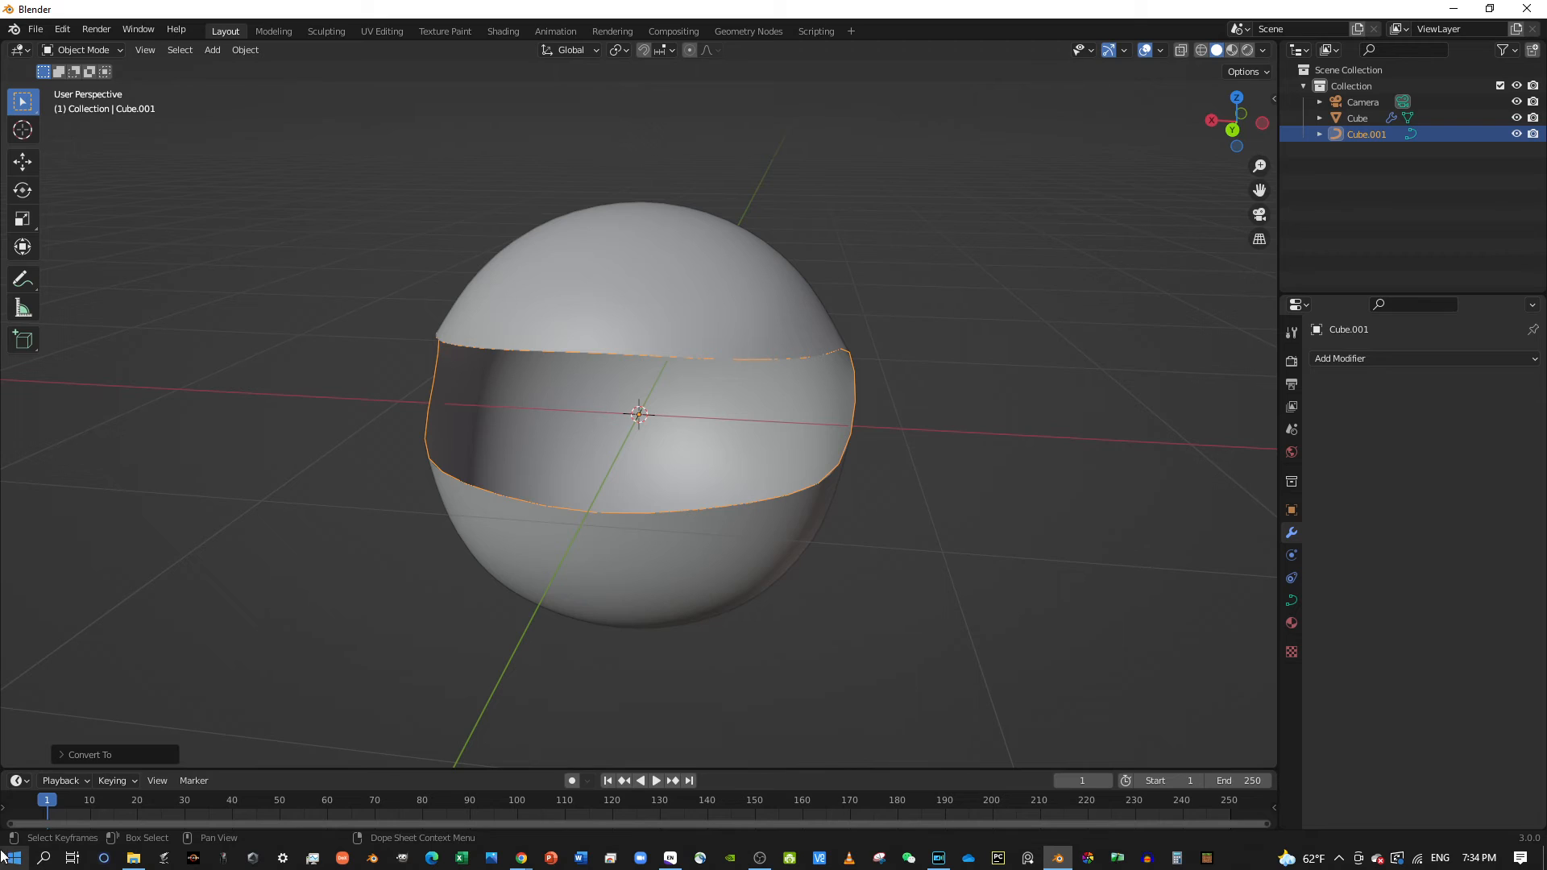
click(111, 754)
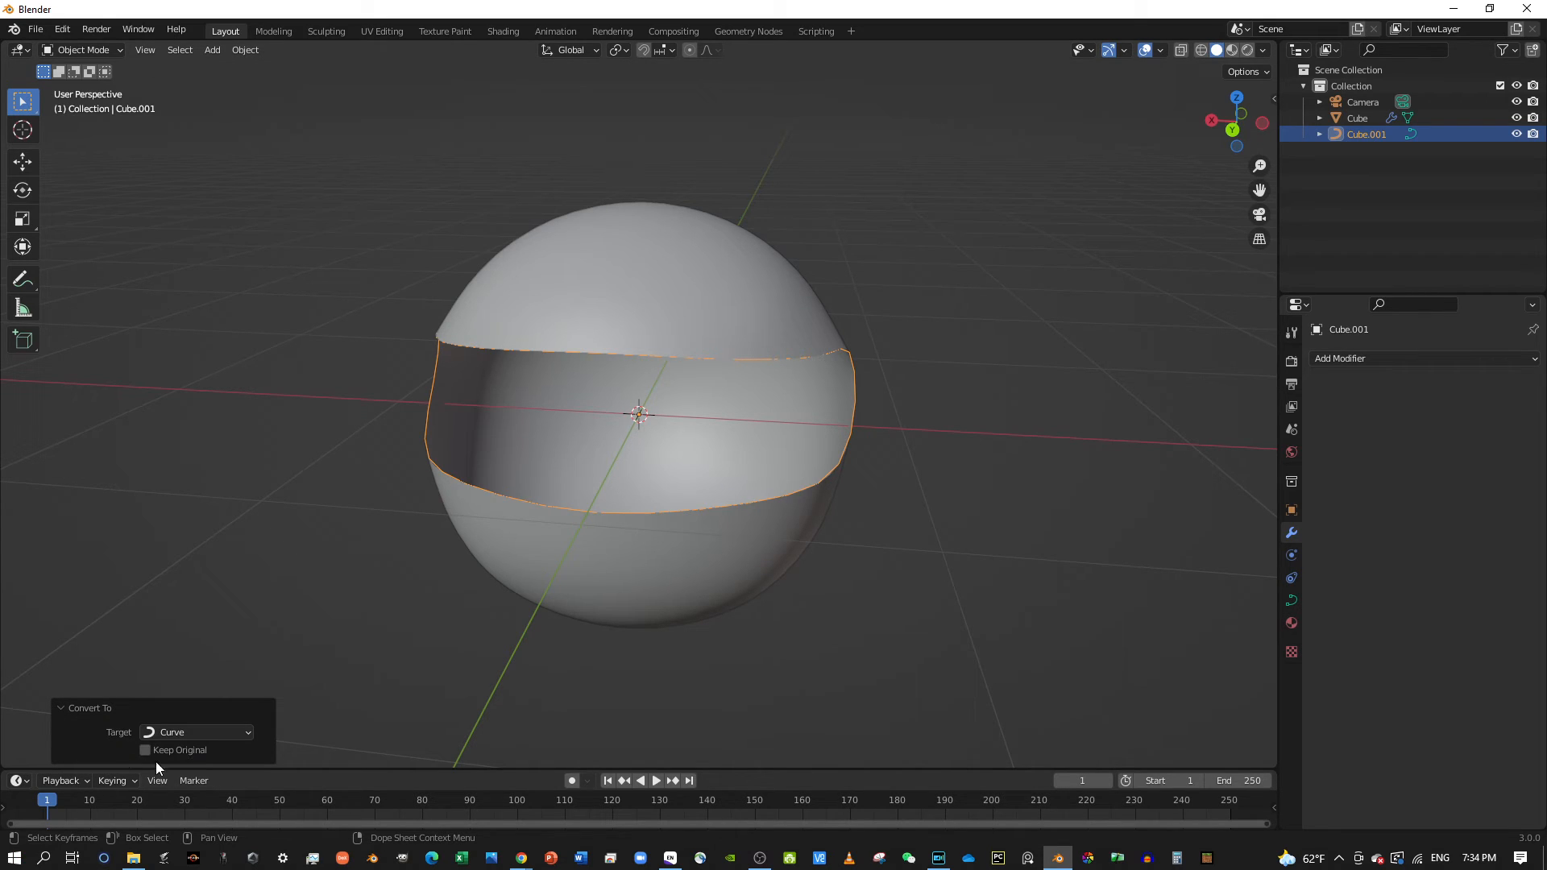
click(228, 736)
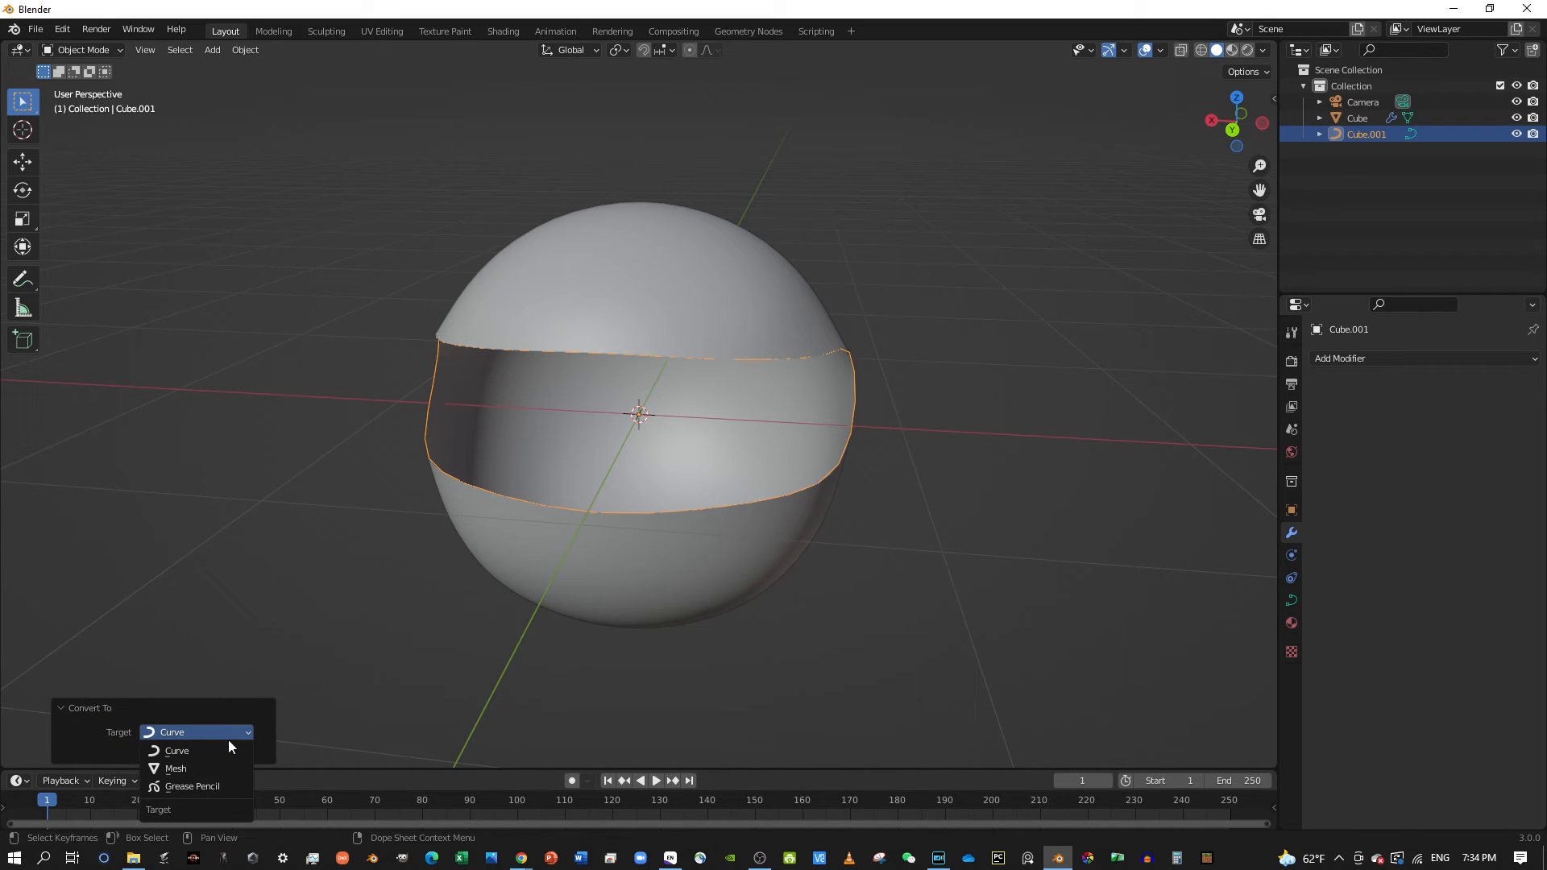
click(195, 728)
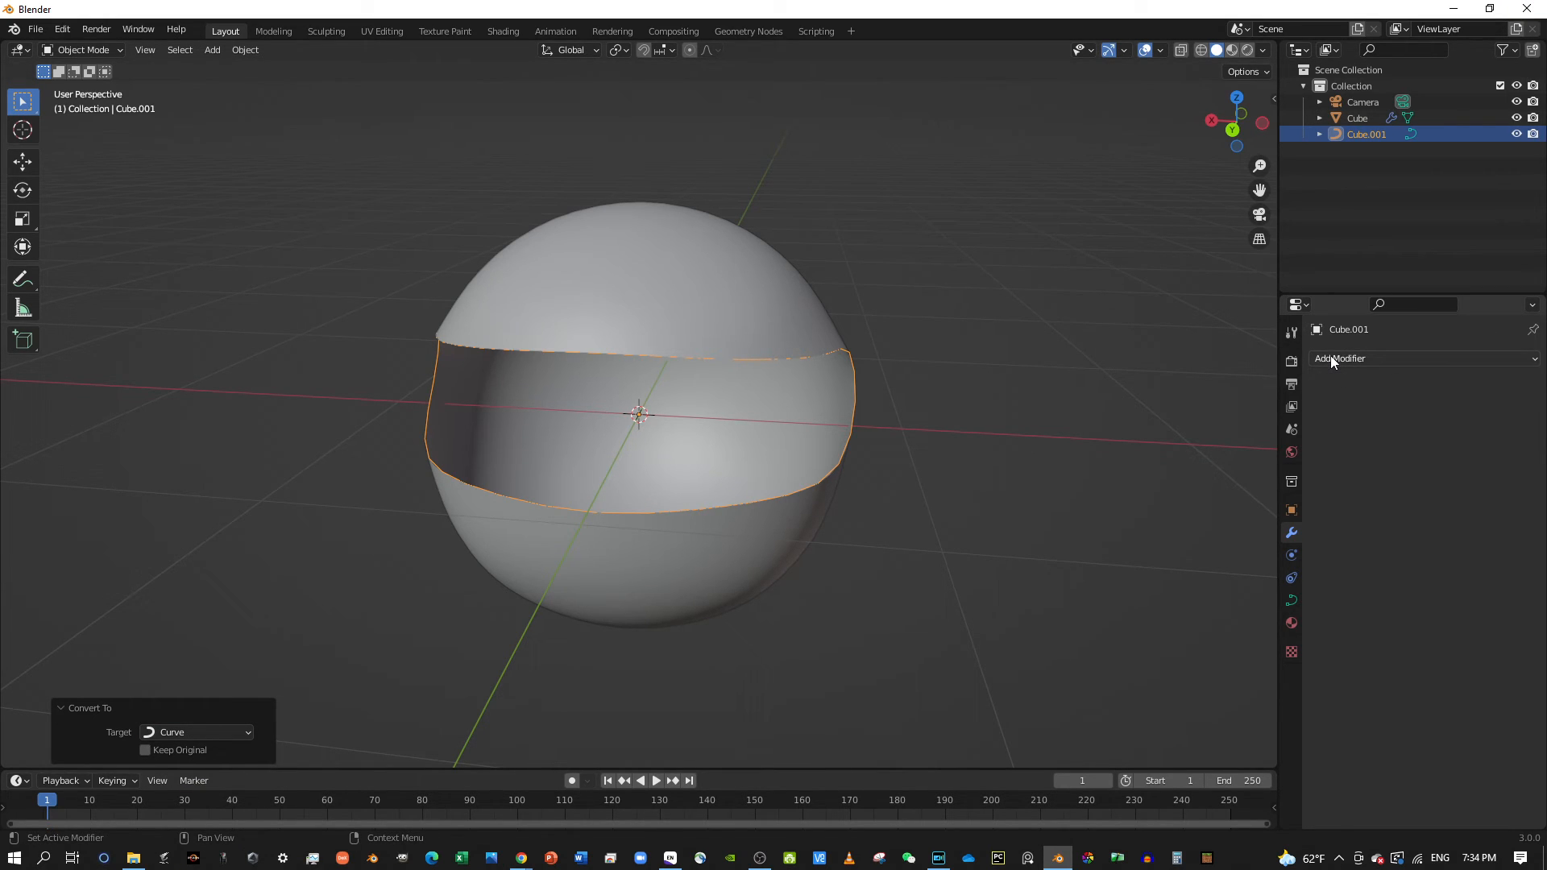
Give the rim curve a round bevel with a depth of 0.05 m to form a tube around the opening.
click(1292, 600)
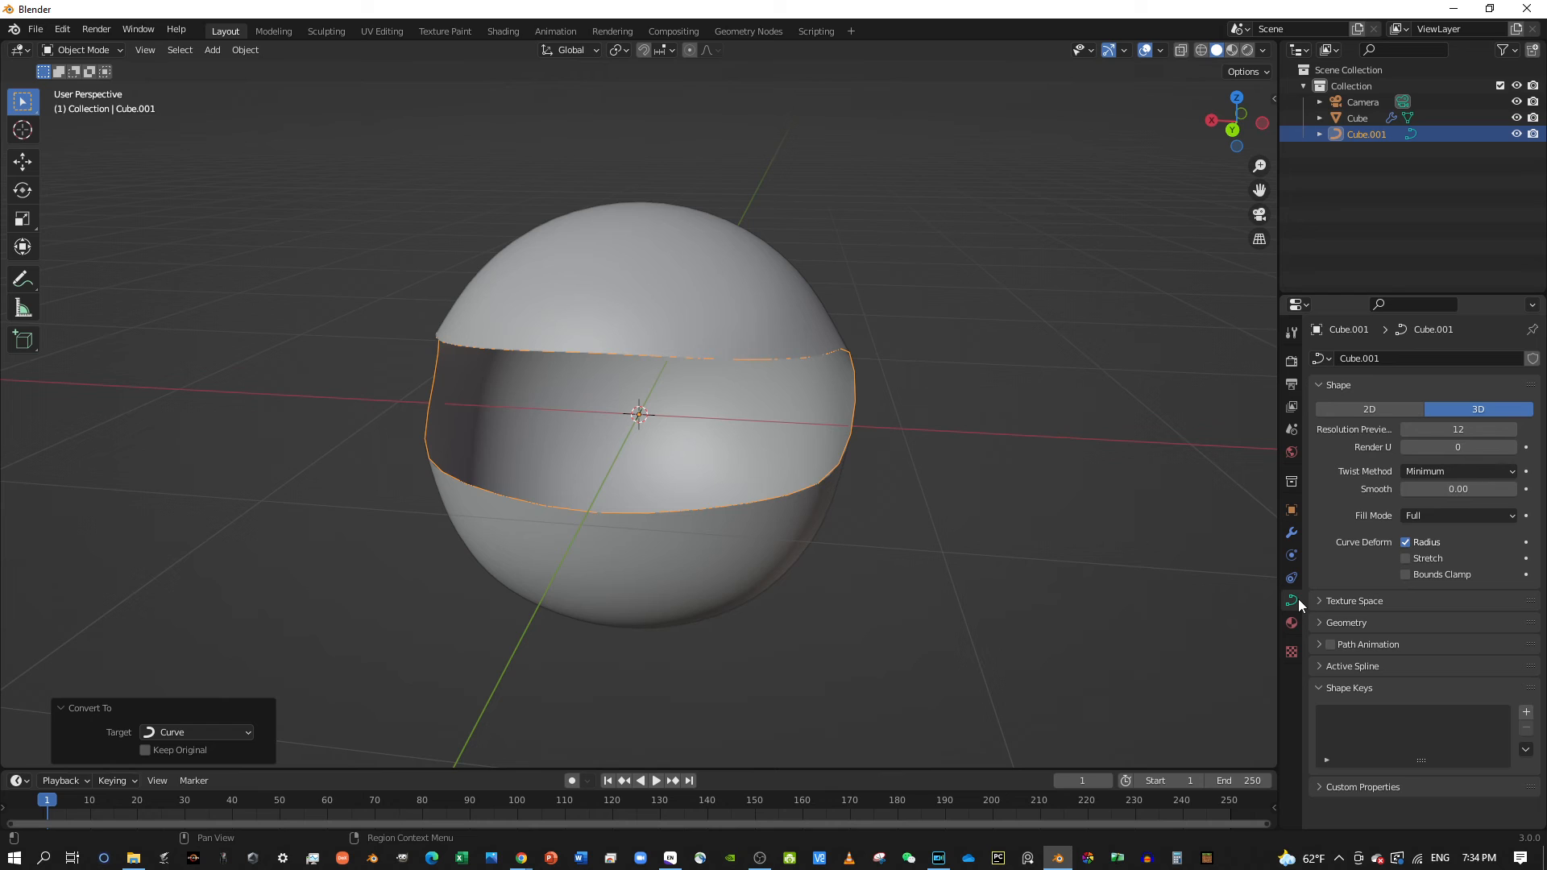
click(1341, 623)
scroll(1453, 722, down, 1)
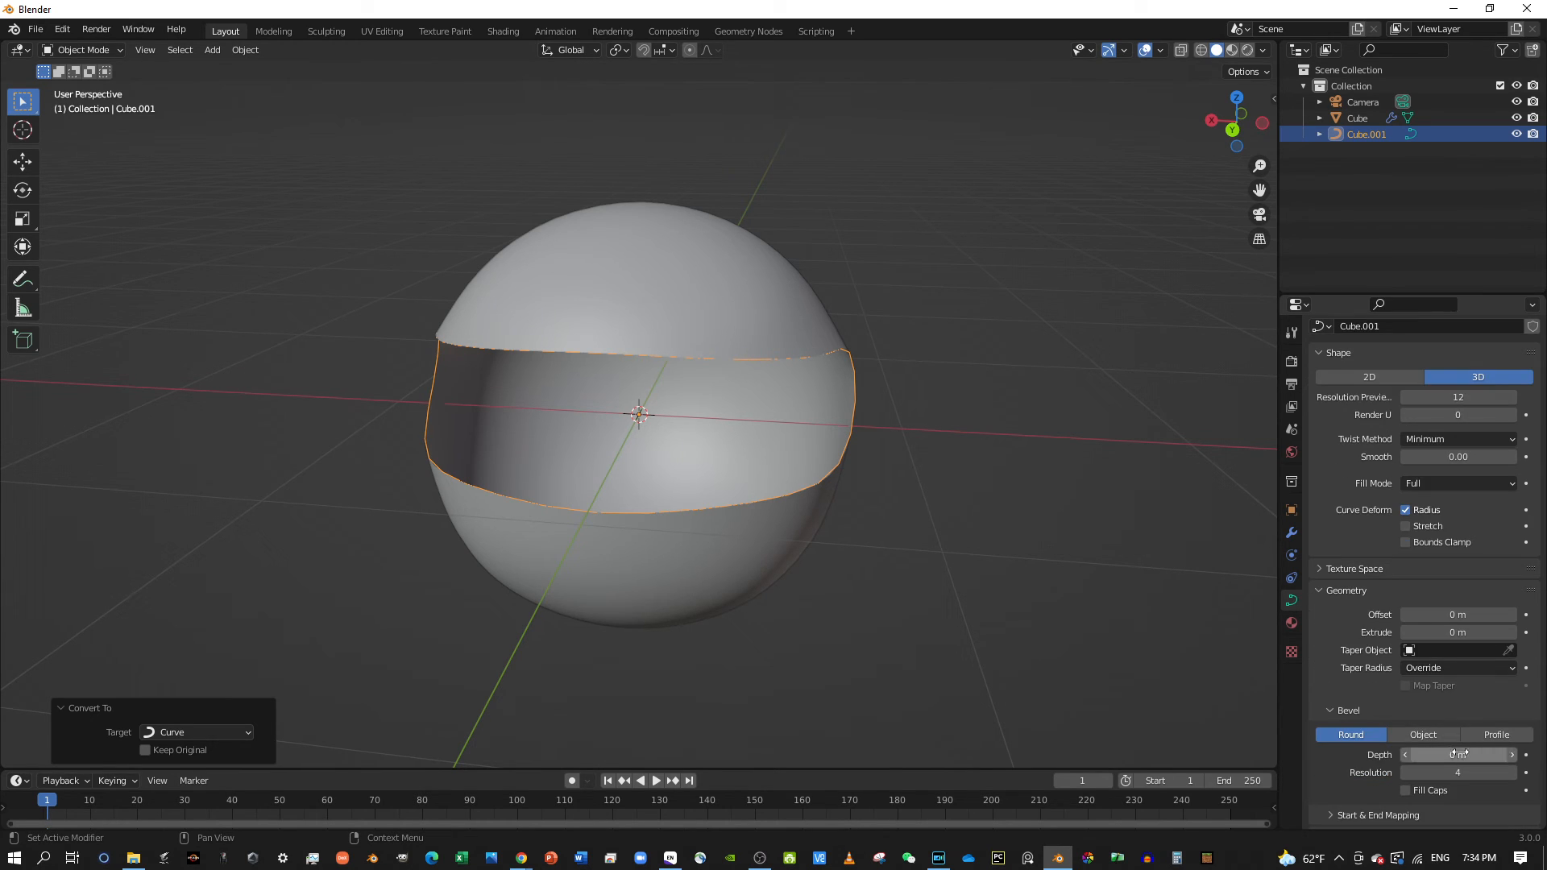
mouse_move(1465, 758)
mouse_down()
mouse_move(1487, 757)
mouse_move(1468, 758)
mouse_up()
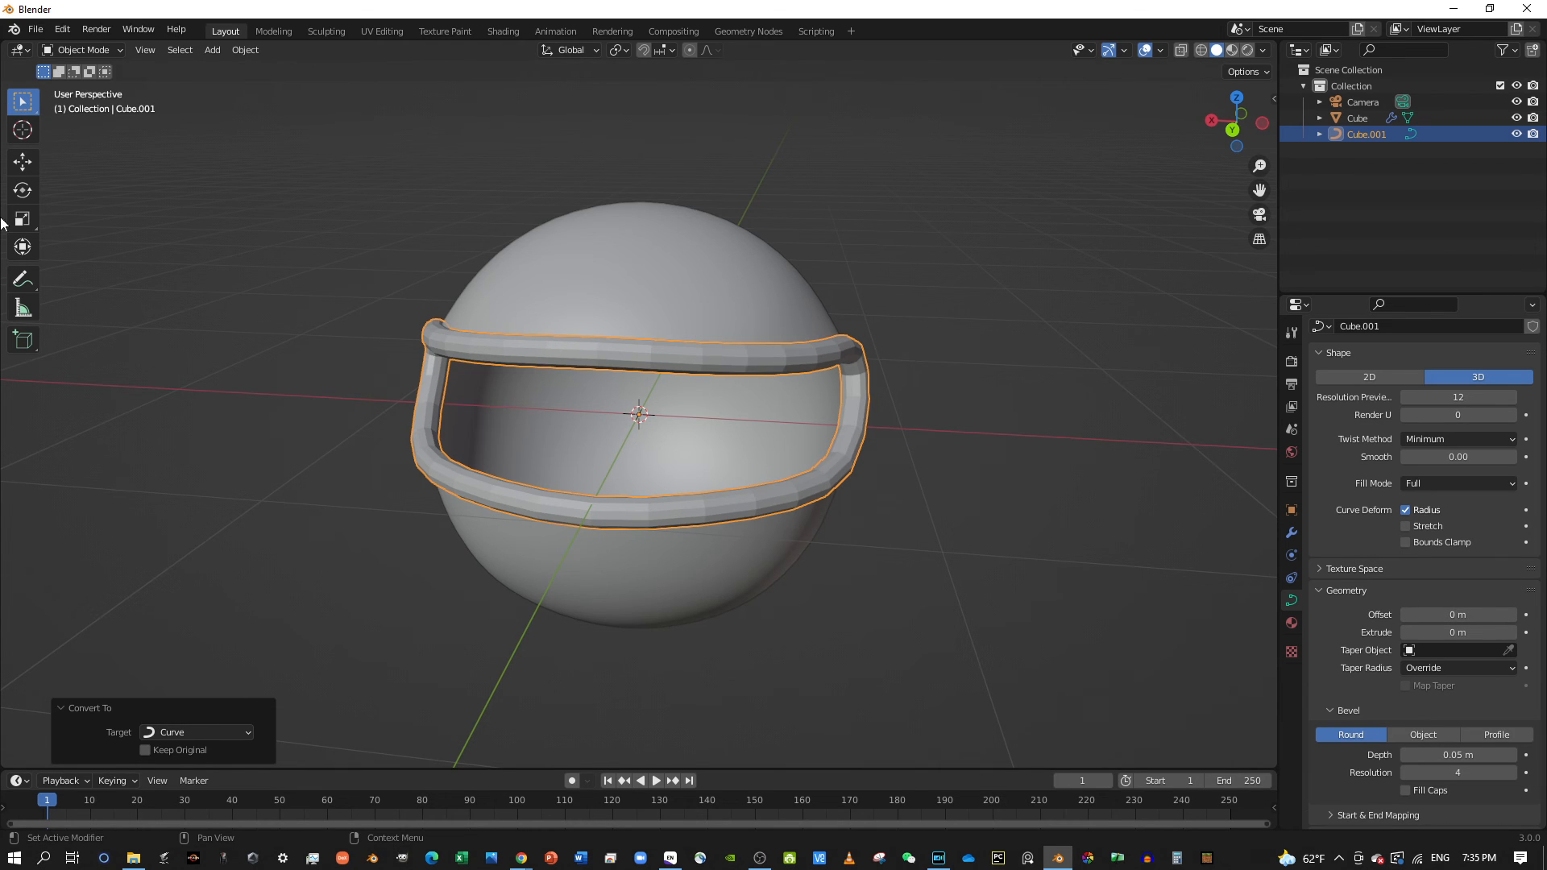
middle_drag(843, 287, 776, 263)
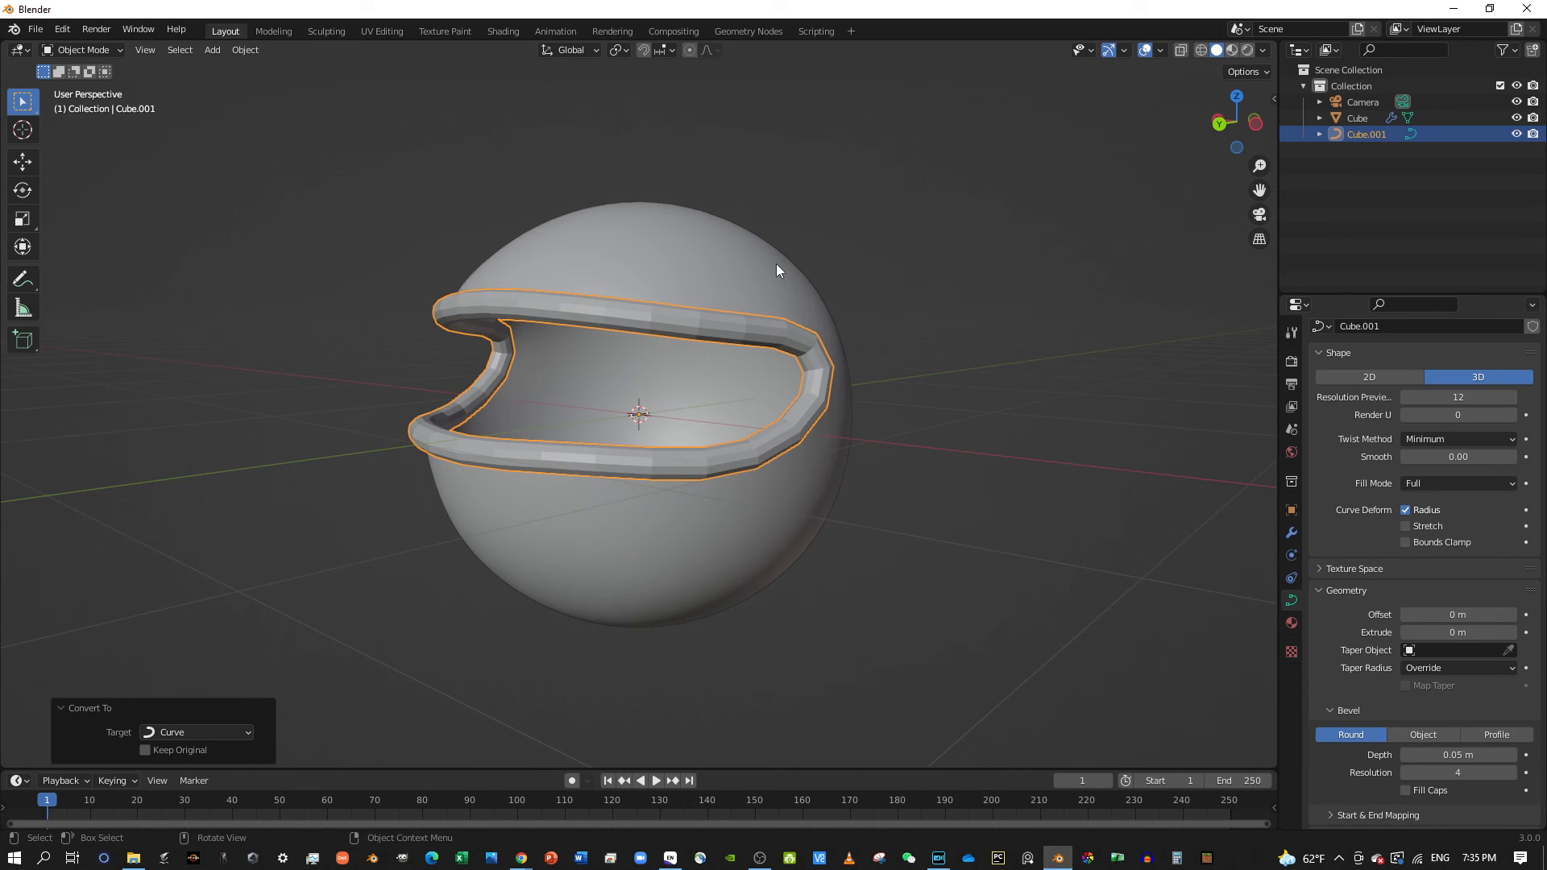